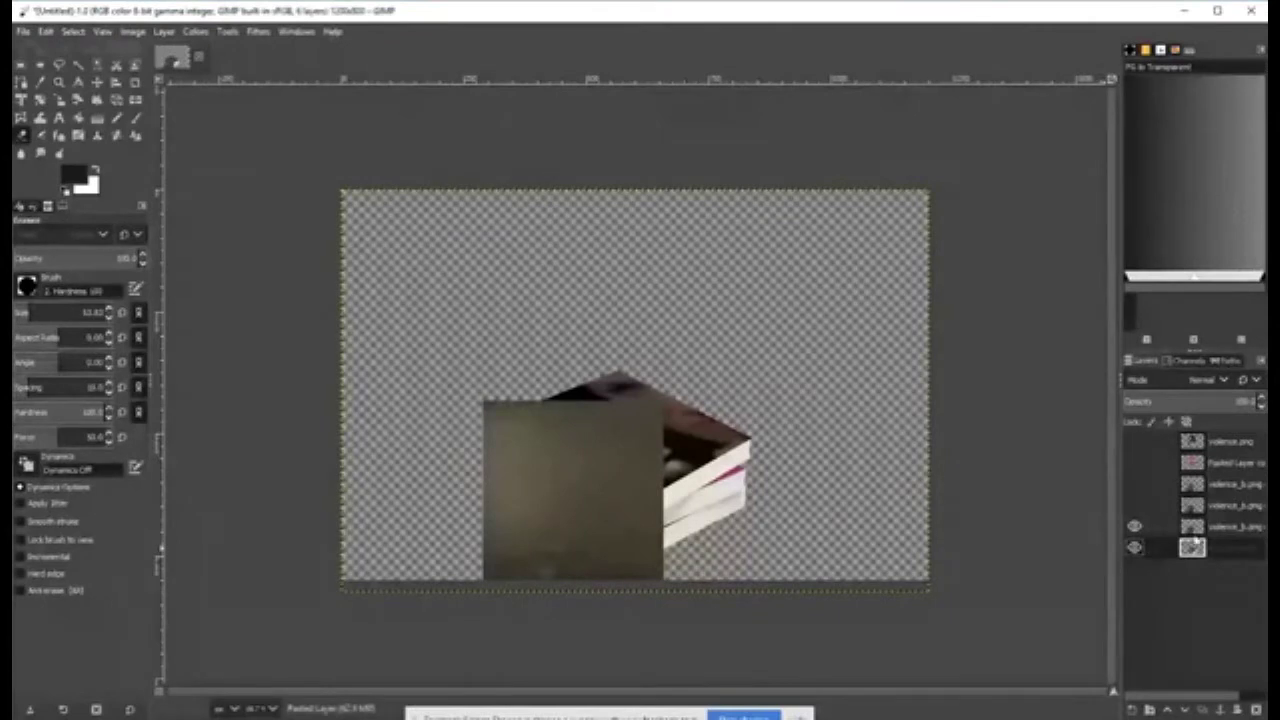
Move the violence_b.png copy texture over the front and right of the book stack and rotate it clockwise to follow the top book's angle.
click(1135, 526)
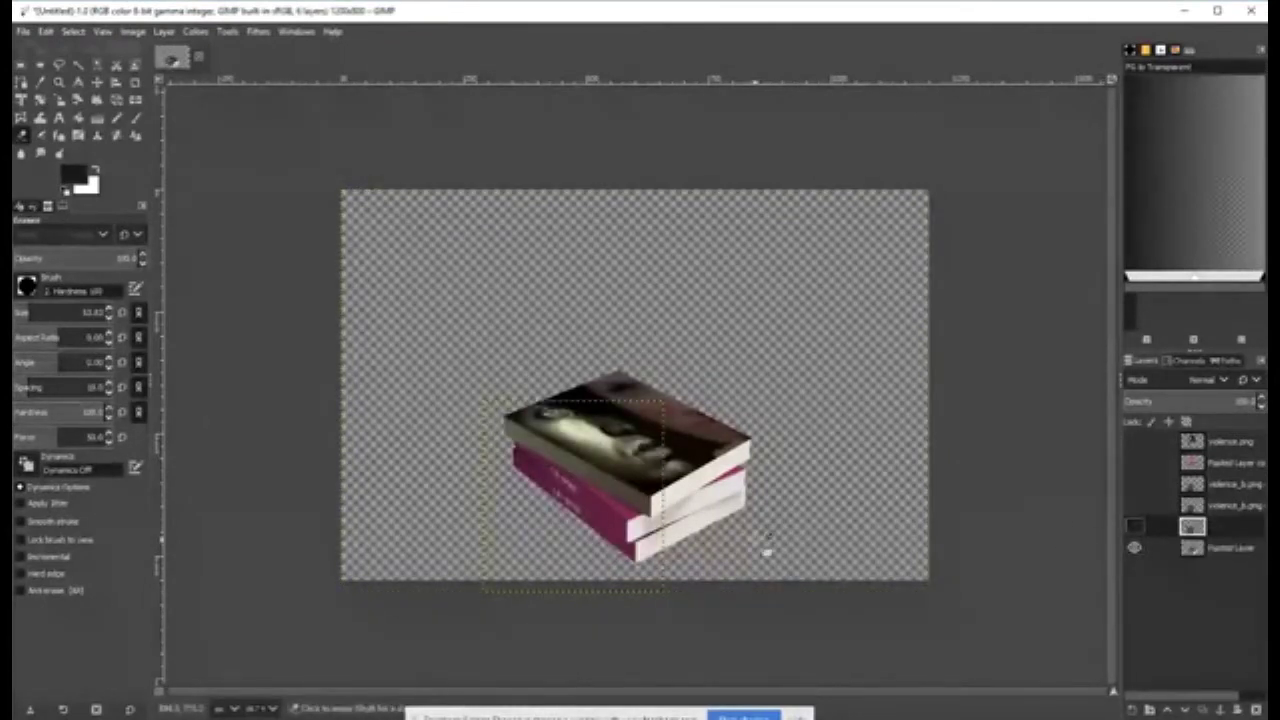
scroll(766, 543, up, 3)
scroll(726, 556, down, 3)
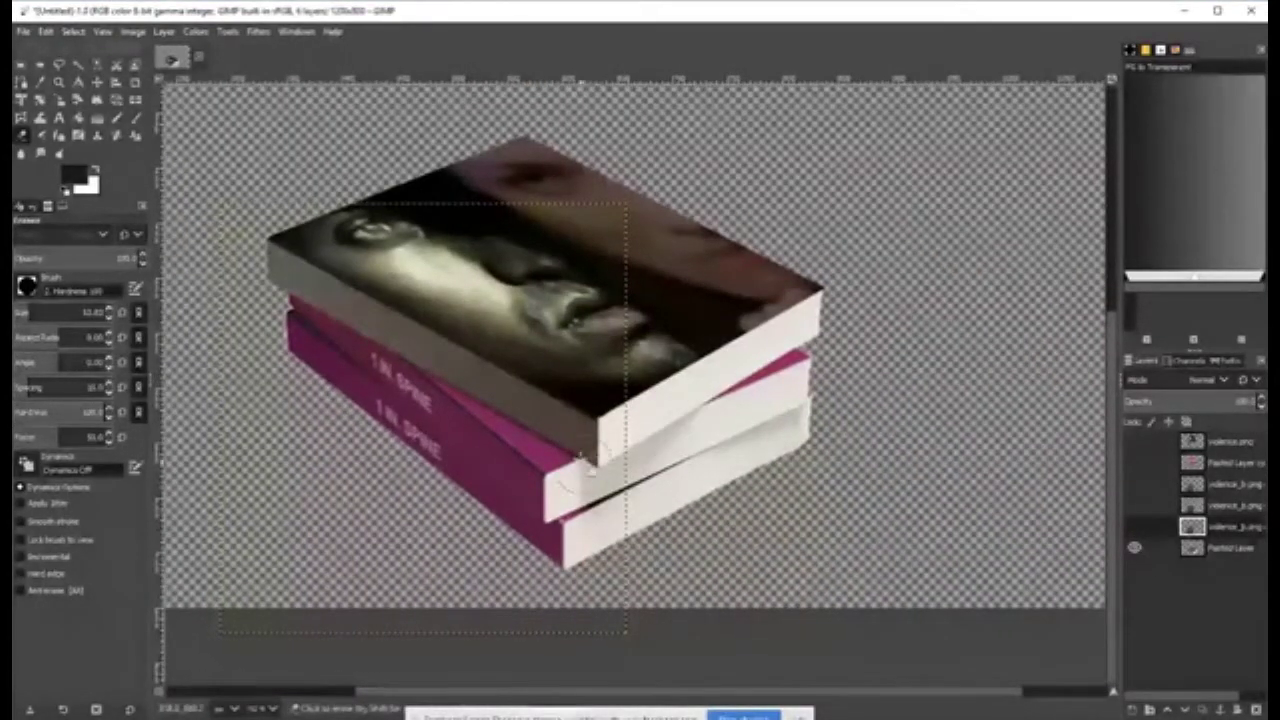
click(1135, 526)
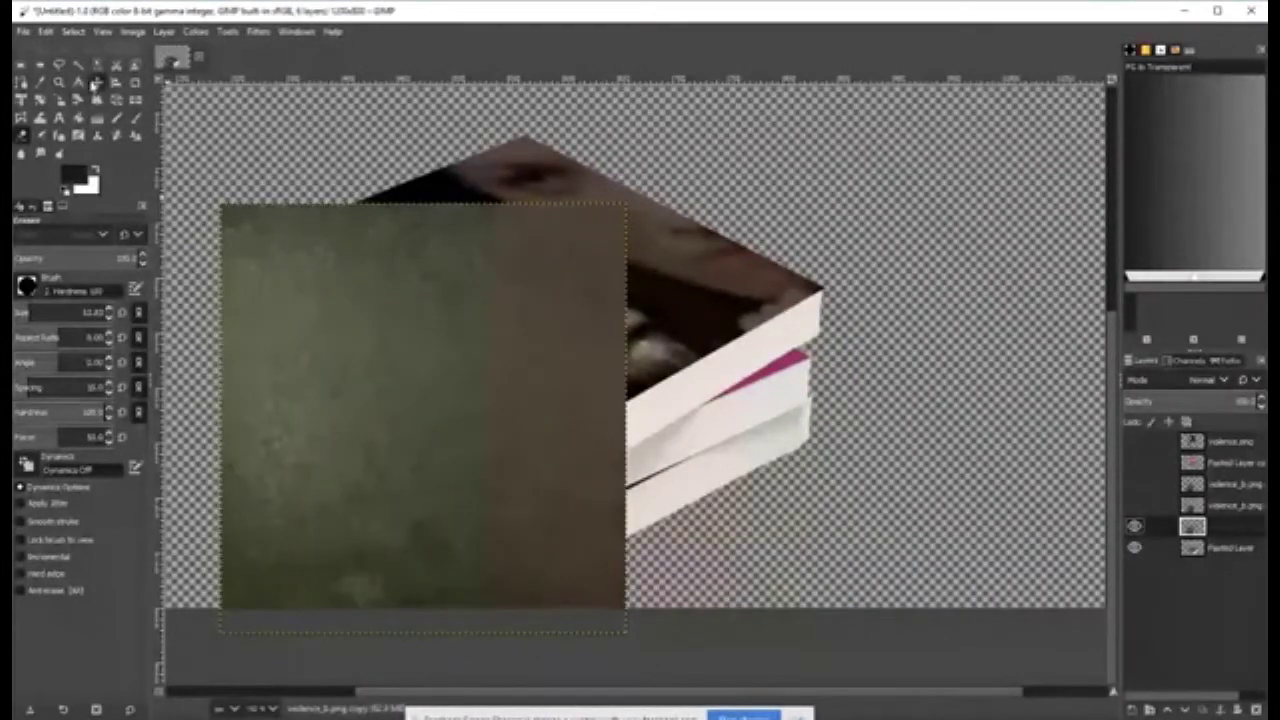
click(96, 83)
drag(360, 429, 550, 367)
click(39, 100)
drag(749, 249, 803, 294)
click(1061, 204)
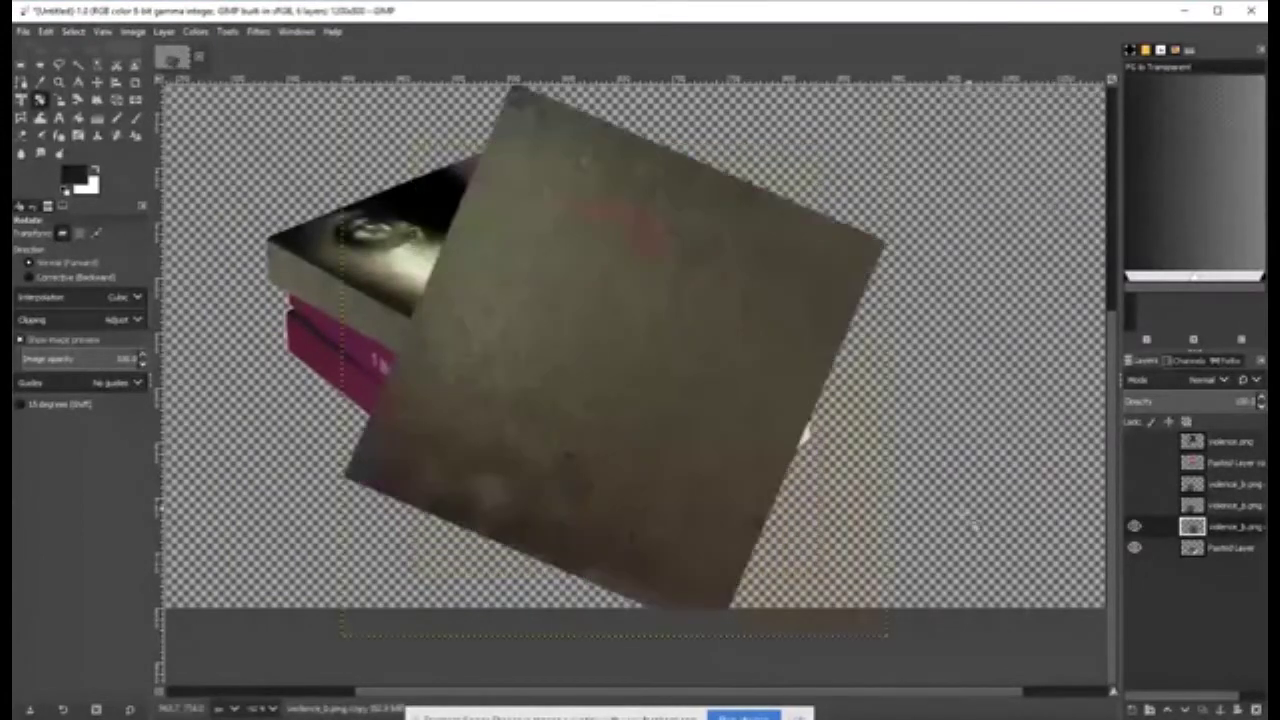
Hide the texture layer and start a path with two anchors along the lower edge of the top book's spine.
click(1135, 527)
scroll(580, 504, up, 2)
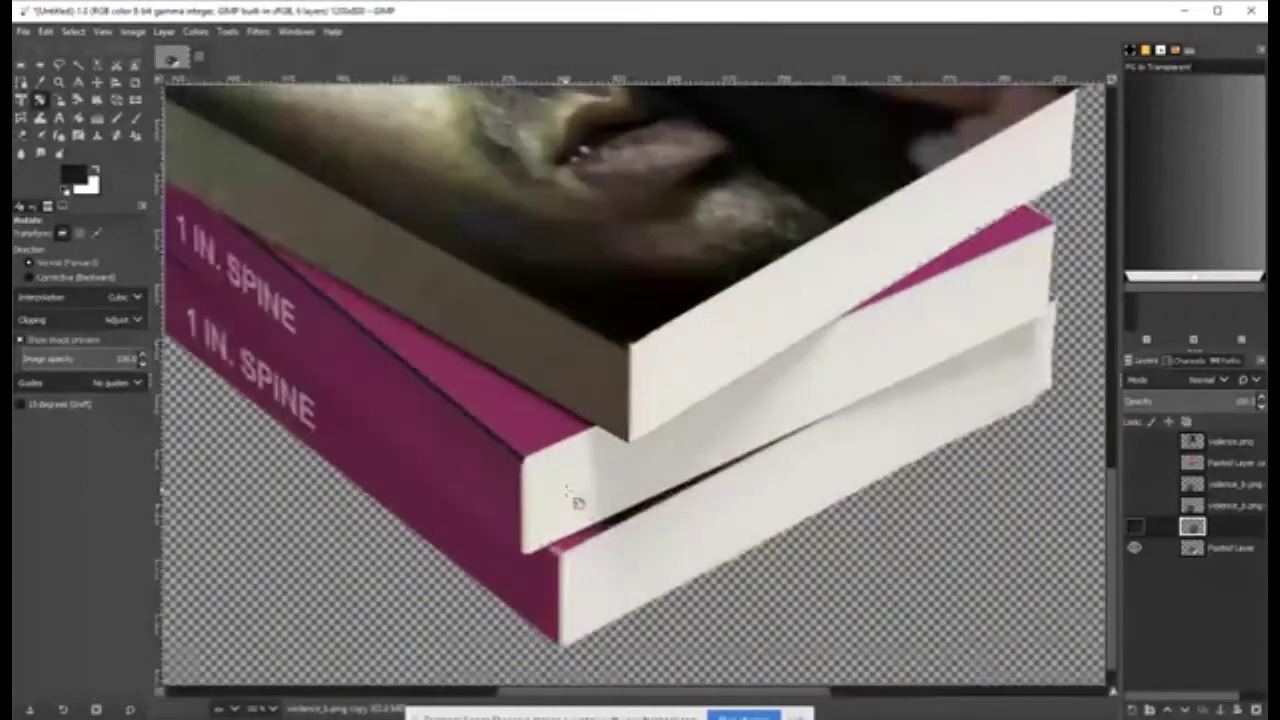
click(21, 82)
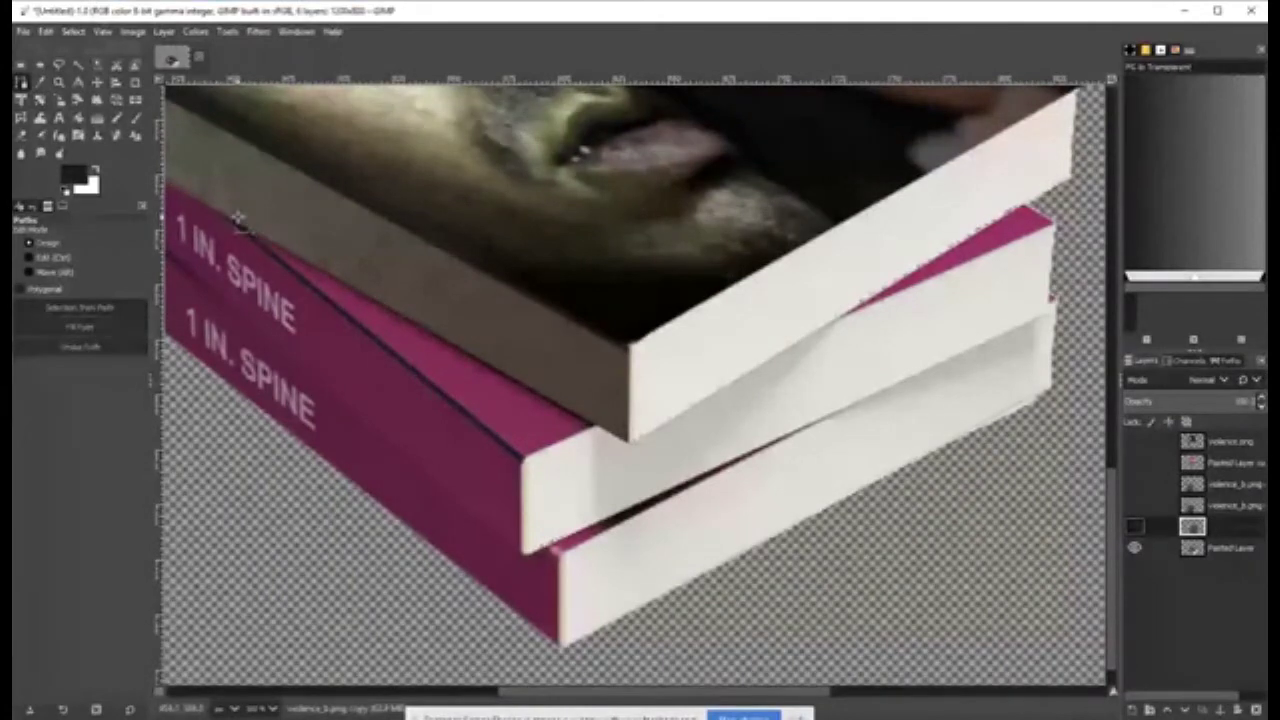
click(253, 229)
click(597, 434)
Adjust both anchors so the segment follows the top spine's lower edge down to the middle book's white page block.
scroll(595, 438, up, 2)
drag(502, 400, 530, 405)
drag(469, 309, 472, 306)
drag(343, 217, 1022, 690)
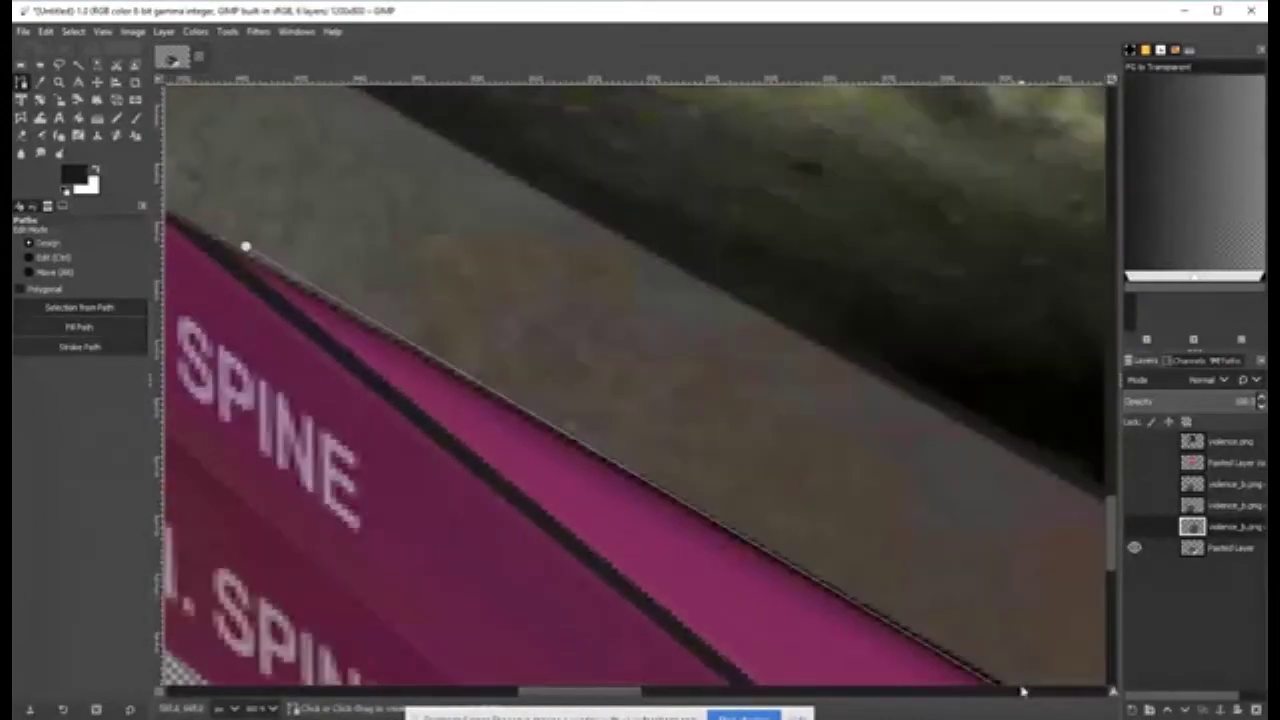
drag(247, 250, 201, 229)
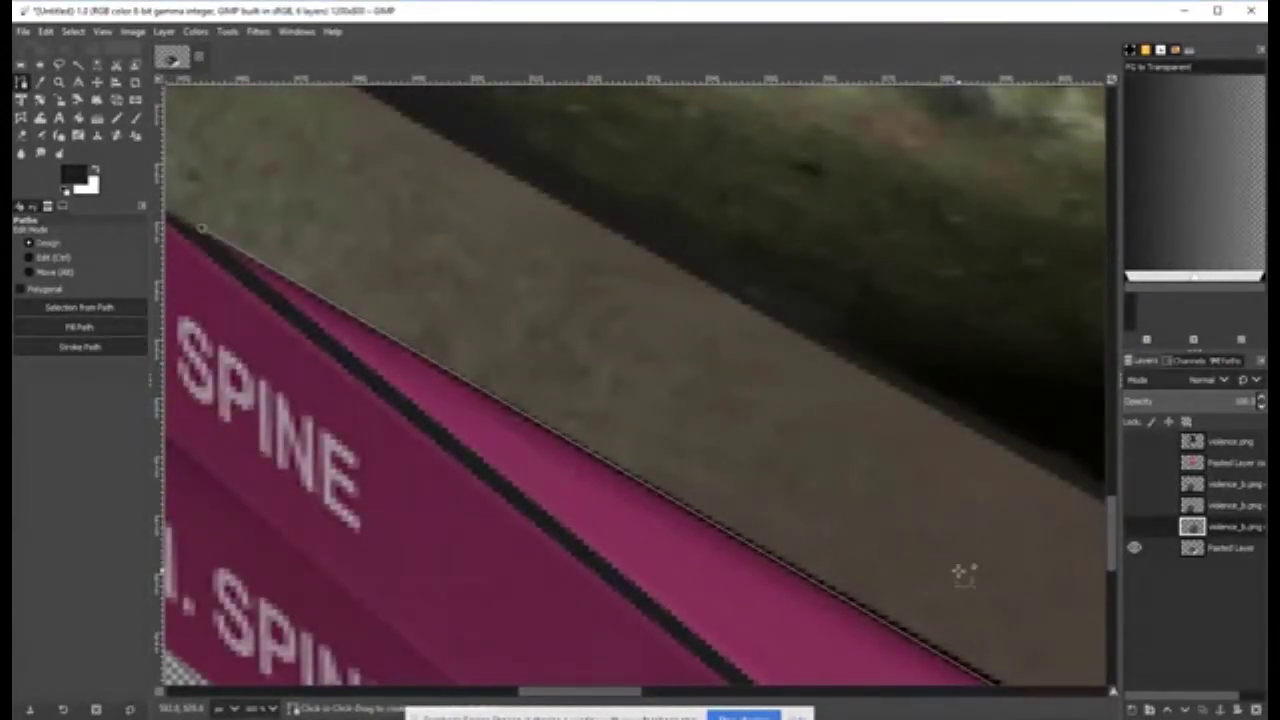
drag(958, 572, 491, 266)
drag(613, 371, 620, 376)
click(437, 461)
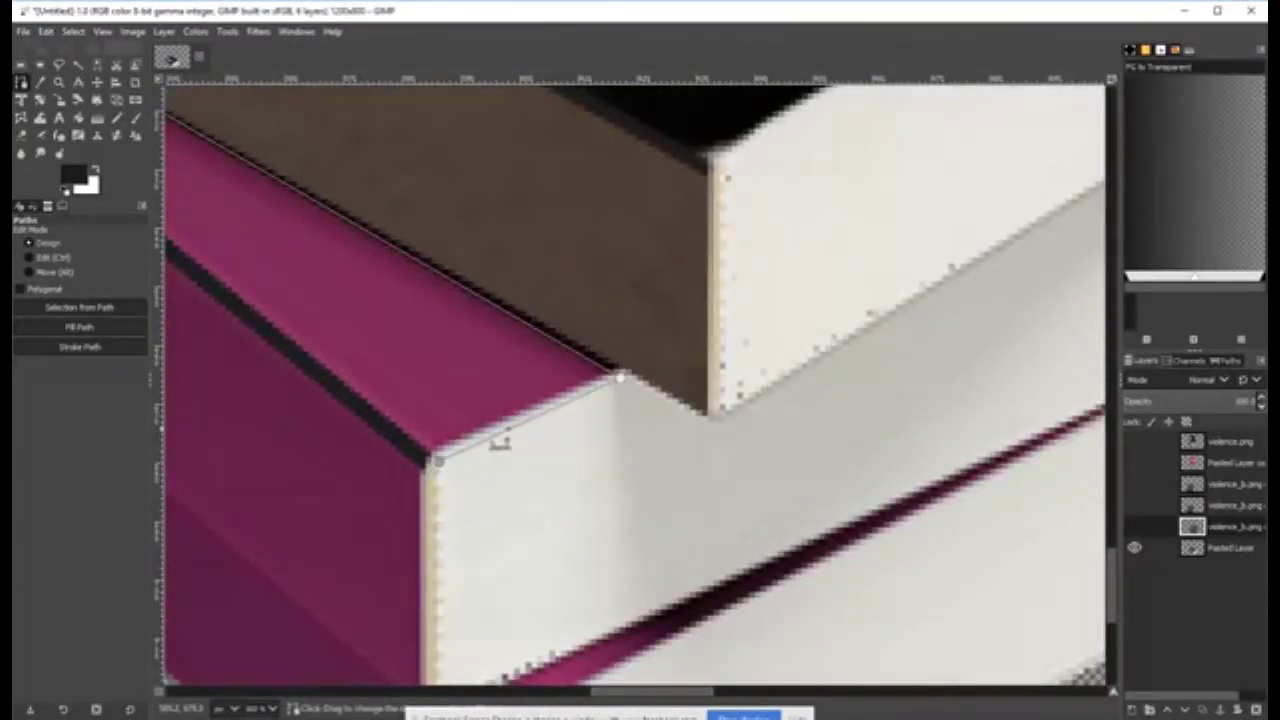
drag(457, 449, 505, 437)
key(ctrl+z)
key(ctrl+z)
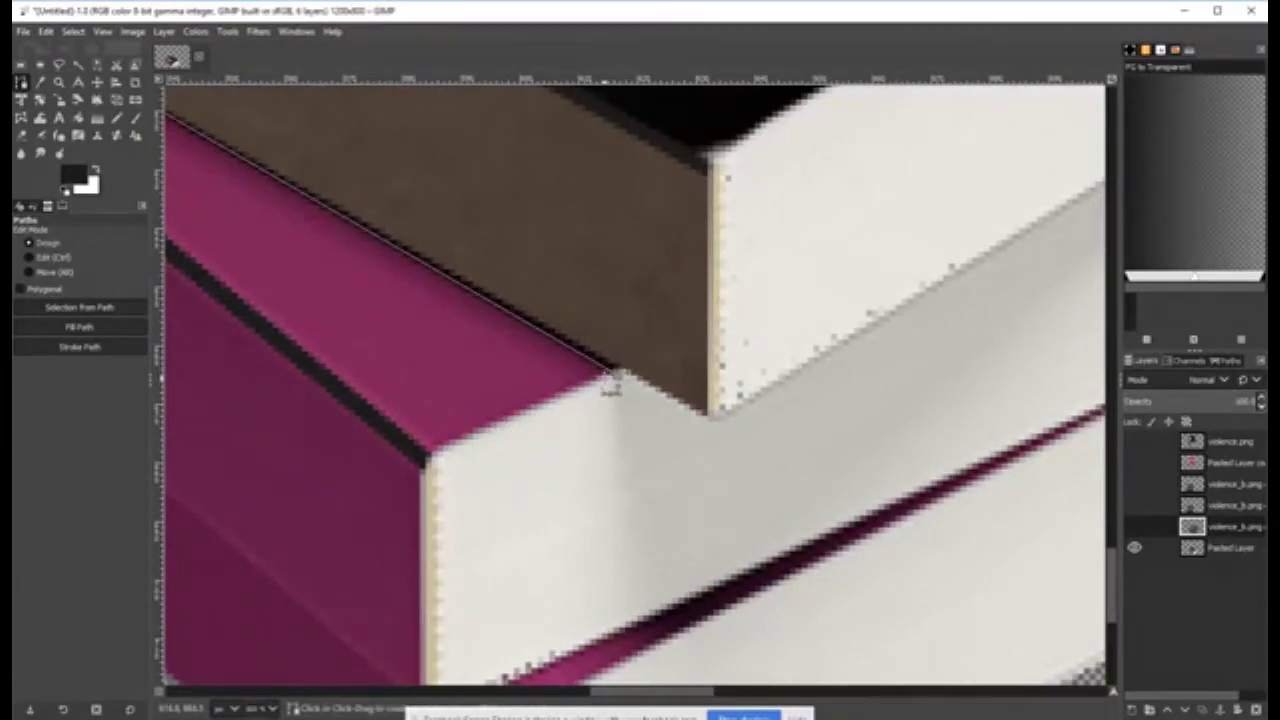
Add closely spaced path anchors along the border between the middle book's magenta cover and white pages, down to its front corner.
click(582, 392)
click(569, 398)
click(552, 405)
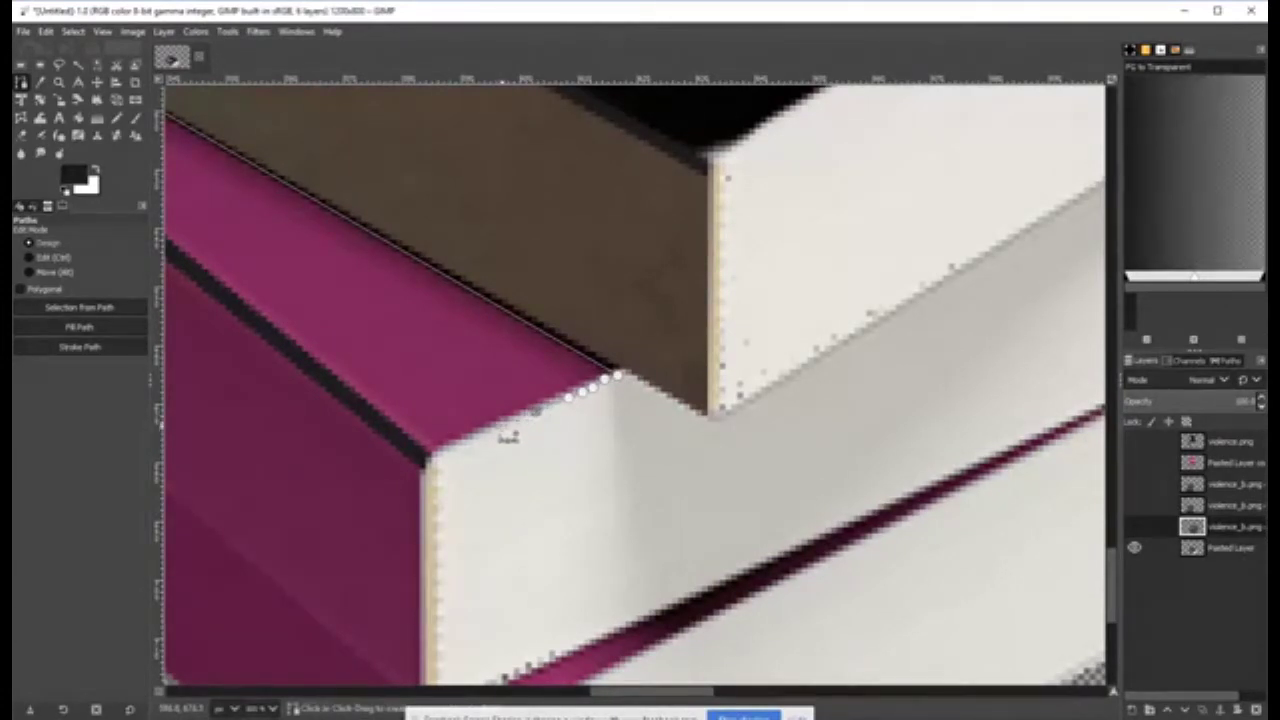
click(536, 411)
click(500, 429)
click(470, 441)
click(445, 454)
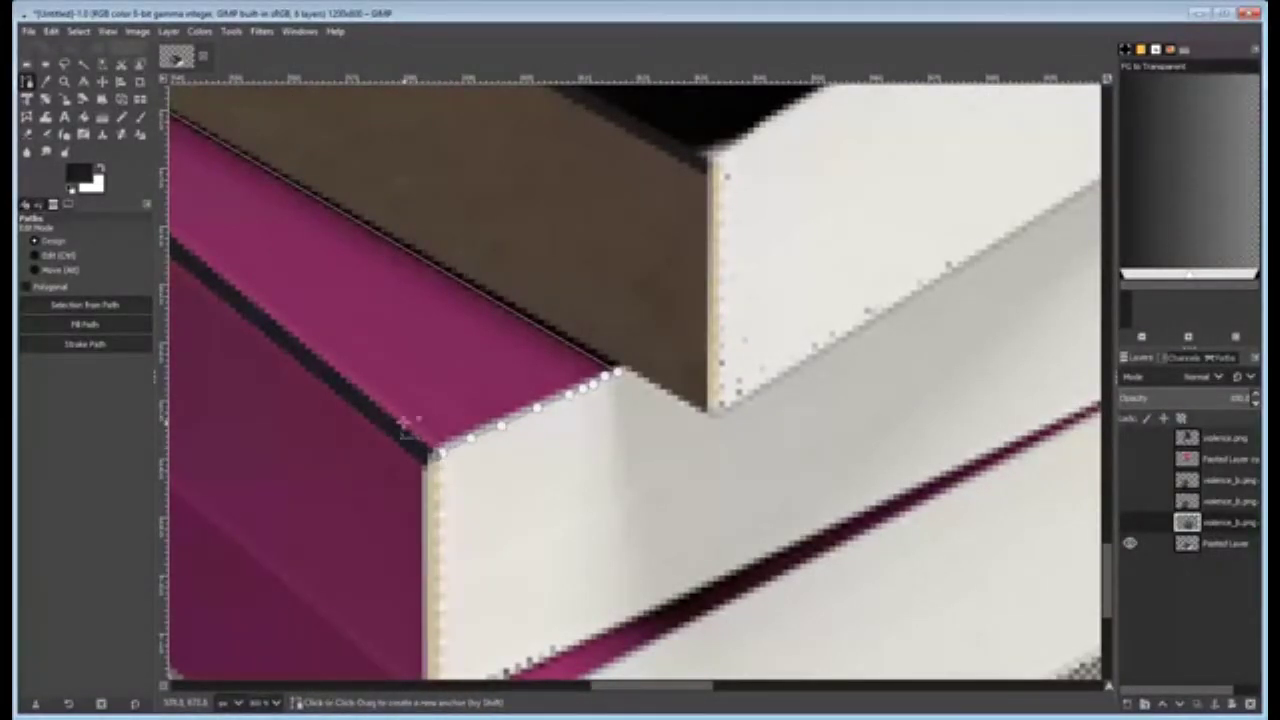
Continue the path along the dark edge of the middle book's spine and close it at the first anchor.
scroll(386, 410, up, 4)
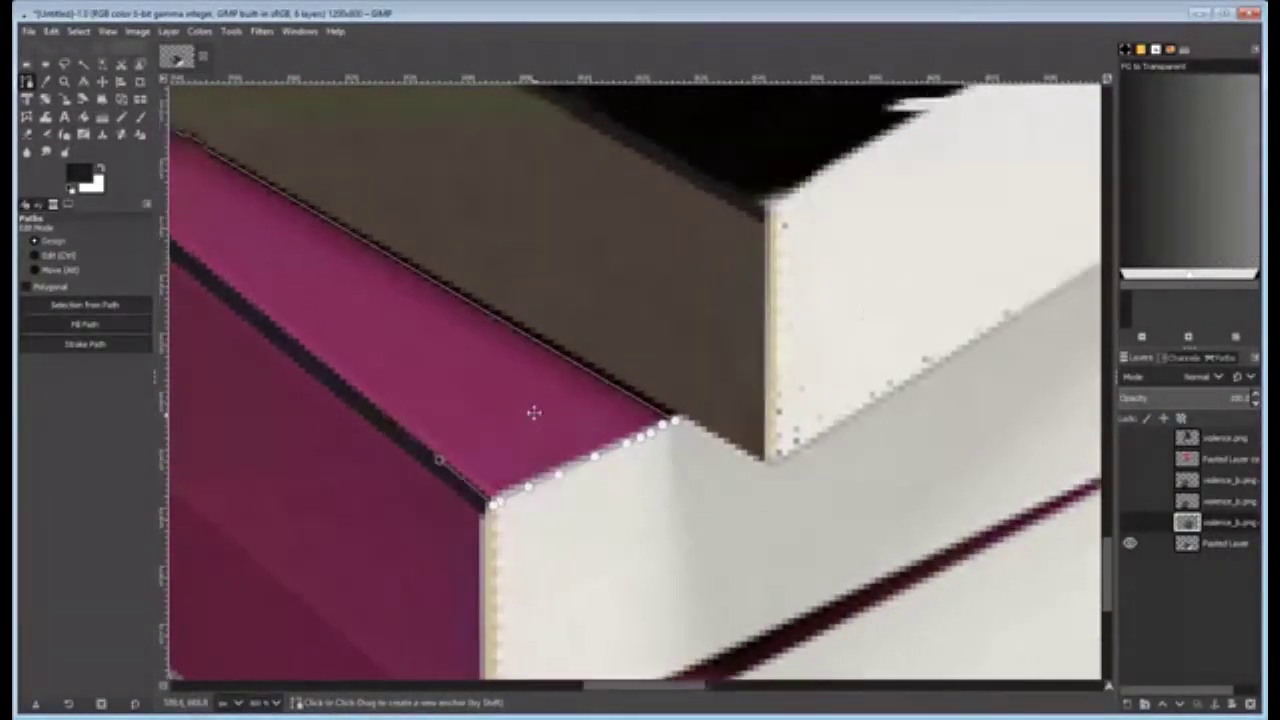
click(324, 309)
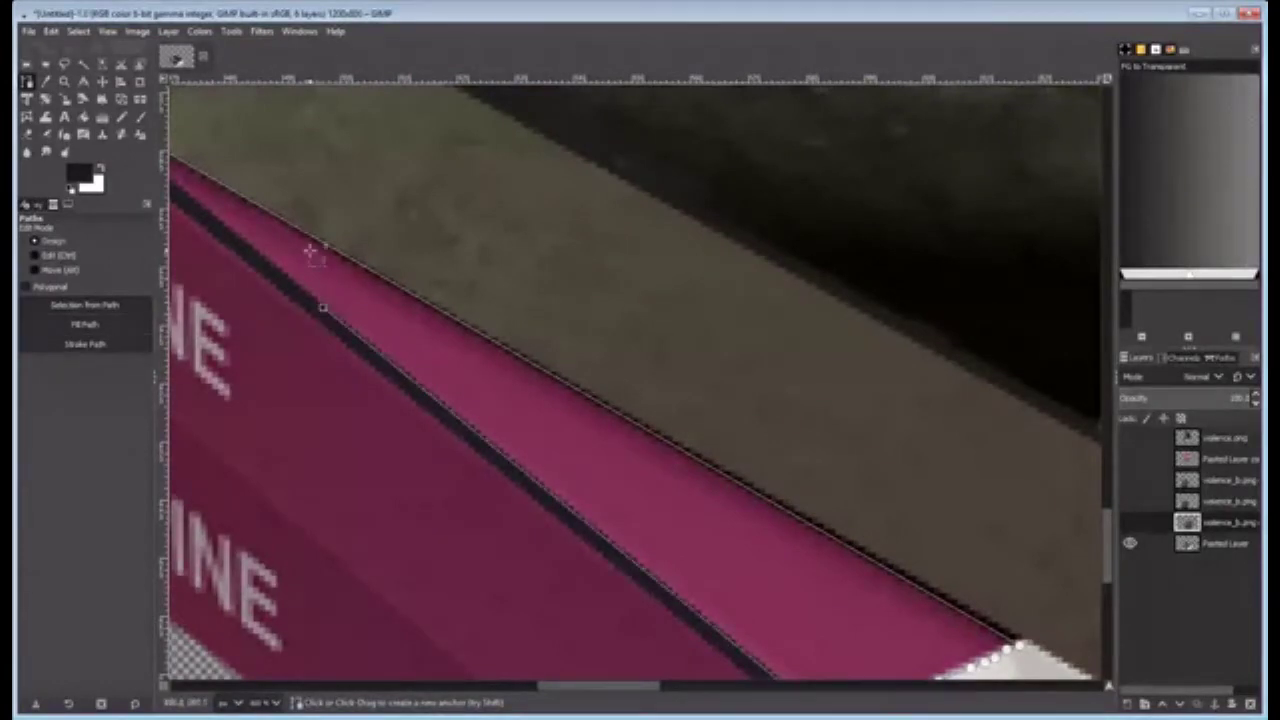
drag(314, 250, 626, 574)
ctrl+click(388, 426)
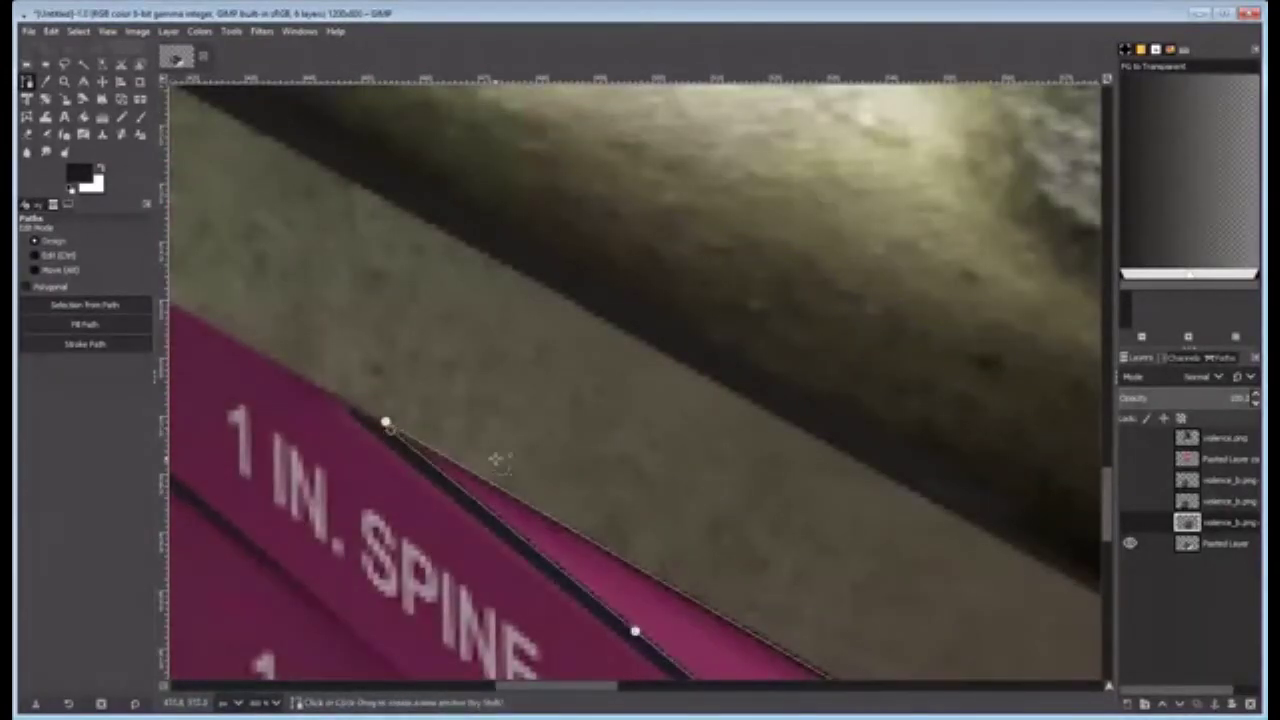
Start a second subpath at the narrow tip of the magenta wedge between the page blocks on the stack's right side.
scroll(688, 467, down, 2)
drag(785, 620, 300, 282)
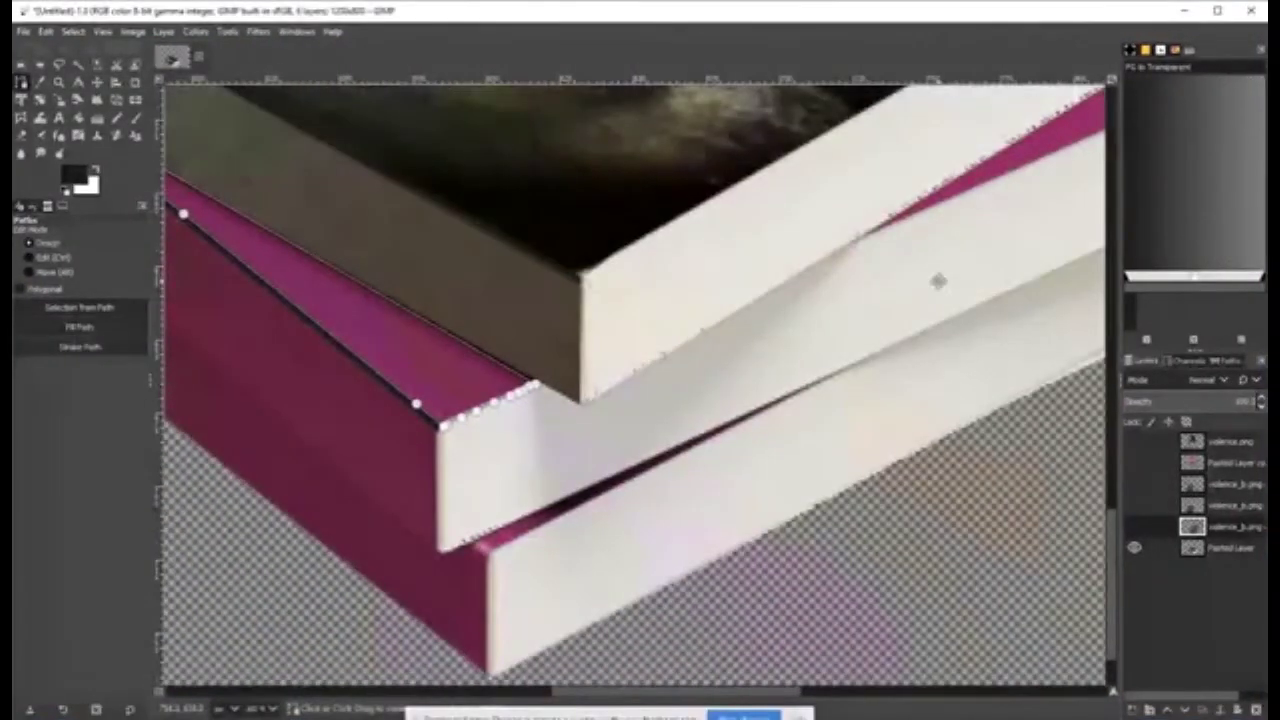
drag(938, 281, 654, 462)
click(597, 408)
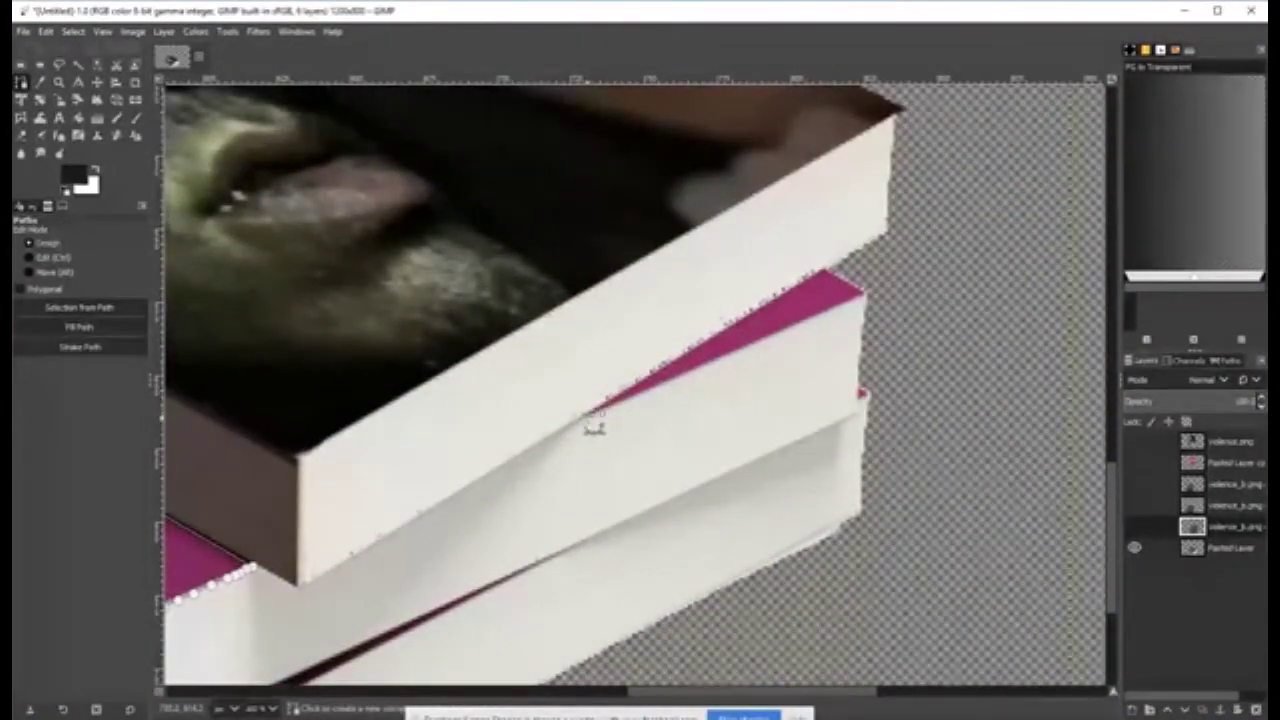
click(579, 418)
scroll(874, 418, up, 1)
scroll(876, 418, down, 1)
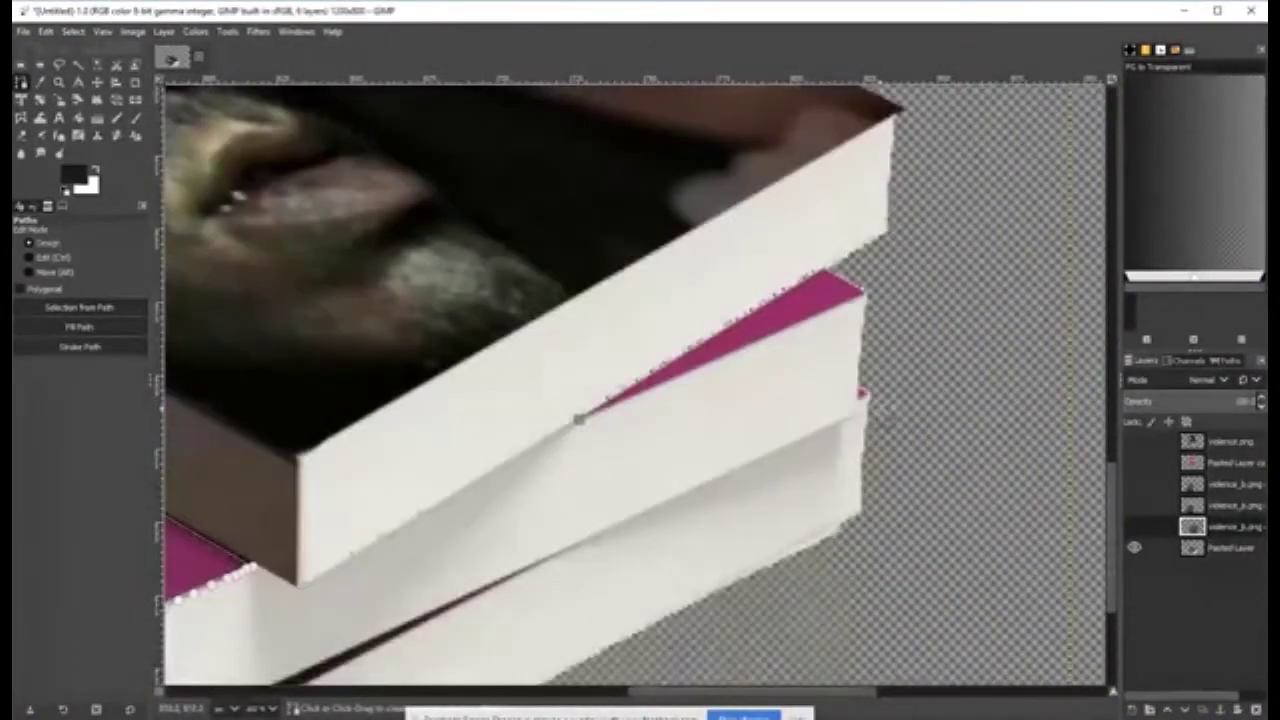
Trace and close the outline around the magenta wedge's outer end, and outline the small magenta patch below it.
scroll(876, 418, up, 3)
scroll(870, 420, down, 1)
click(779, 112)
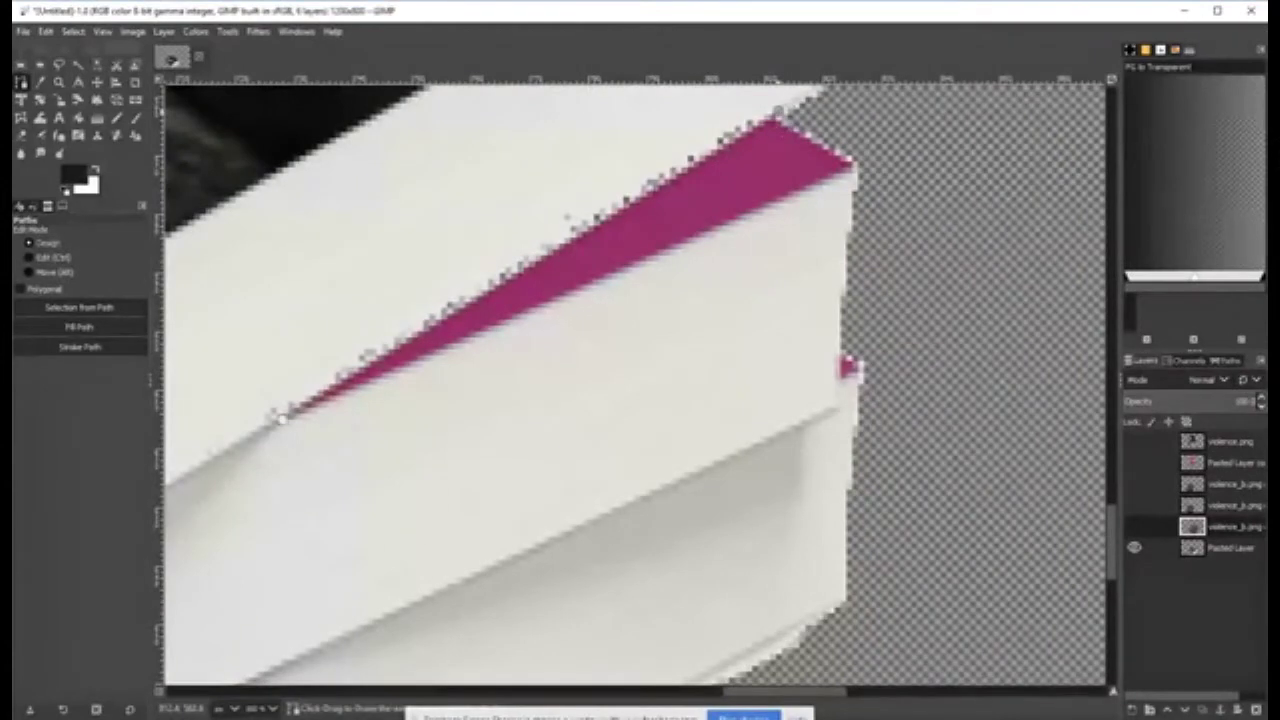
click(806, 132)
click(829, 145)
click(858, 170)
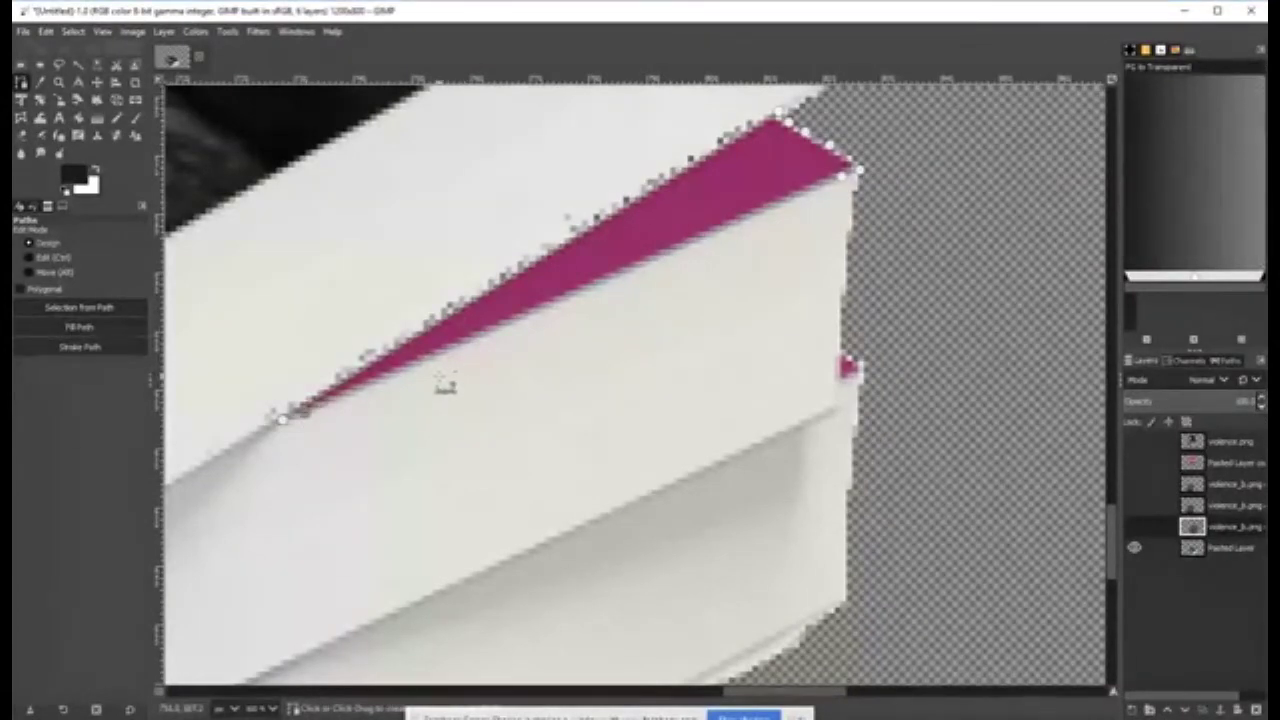
scroll(440, 387, down, 3)
scroll(435, 405, up, 4)
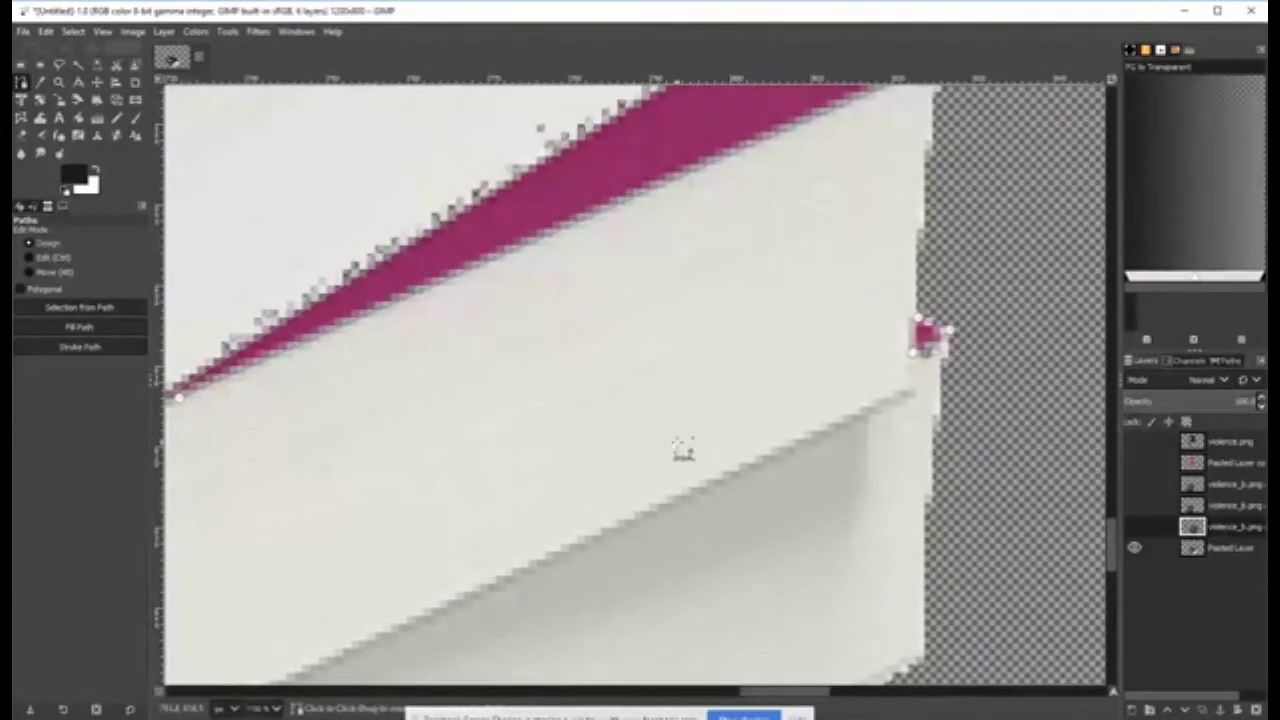
scroll(534, 465, down, 4)
scroll(529, 532, down, 3)
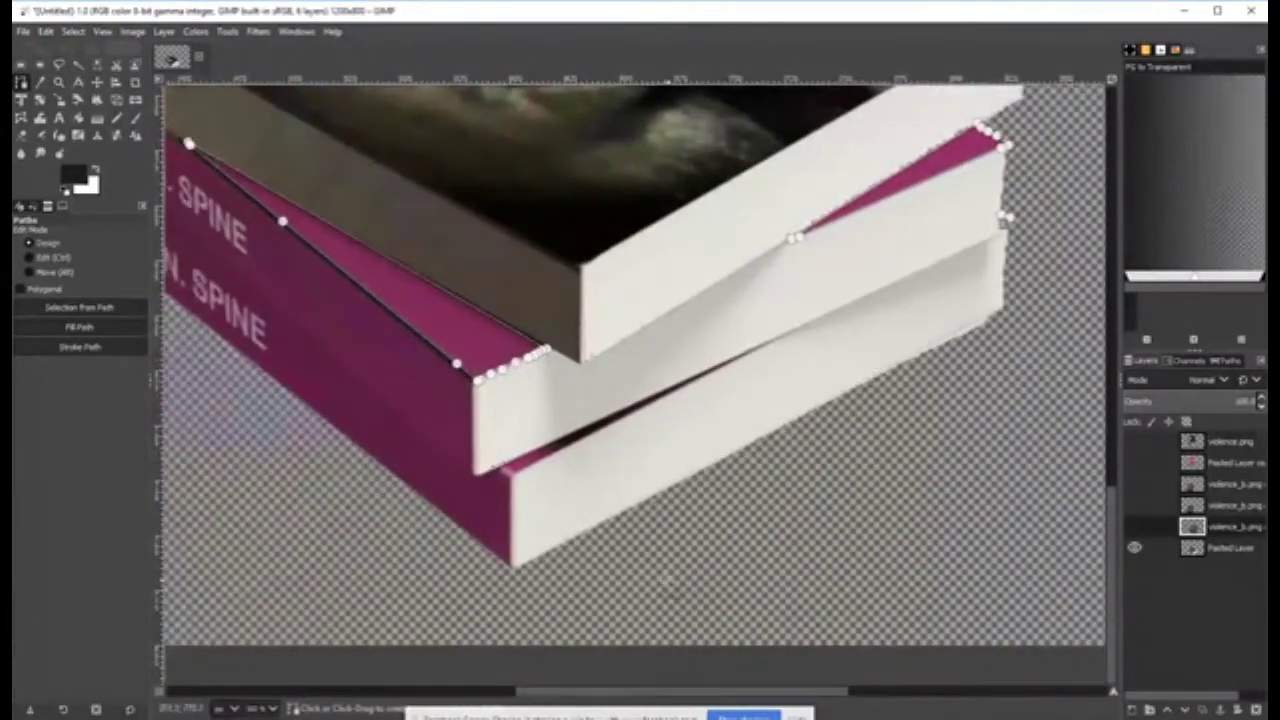
Show the texture layer, convert the paths to a selection, invert it and cut away the texture outside the traced magenta areas.
click(1134, 526)
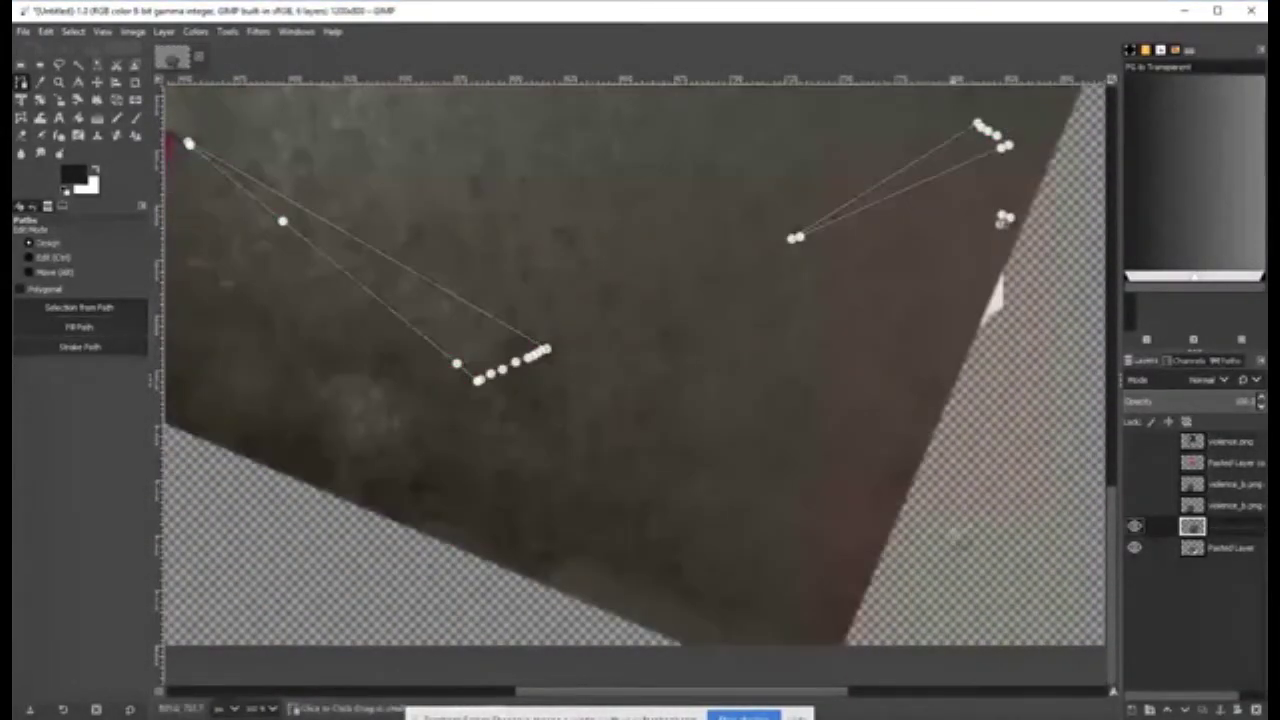
scroll(686, 507, down, 3)
scroll(686, 507, down, 3)
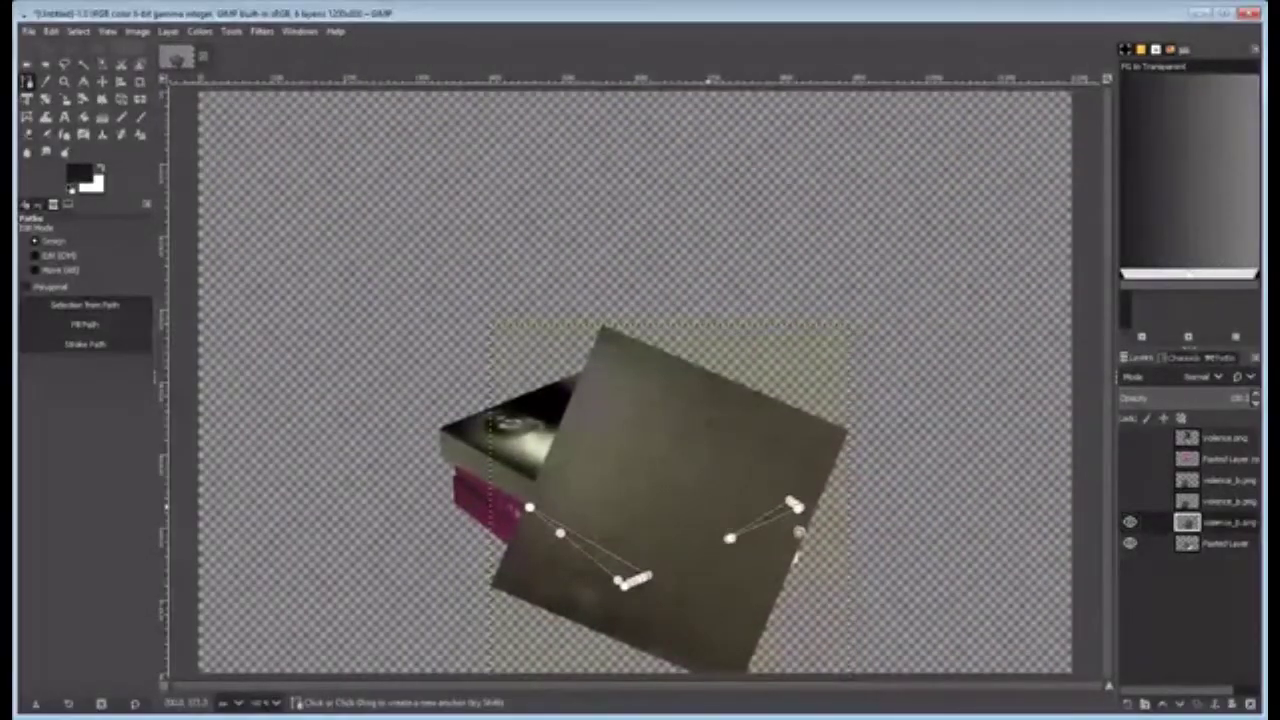
key(Return)
key(ctrl+x)
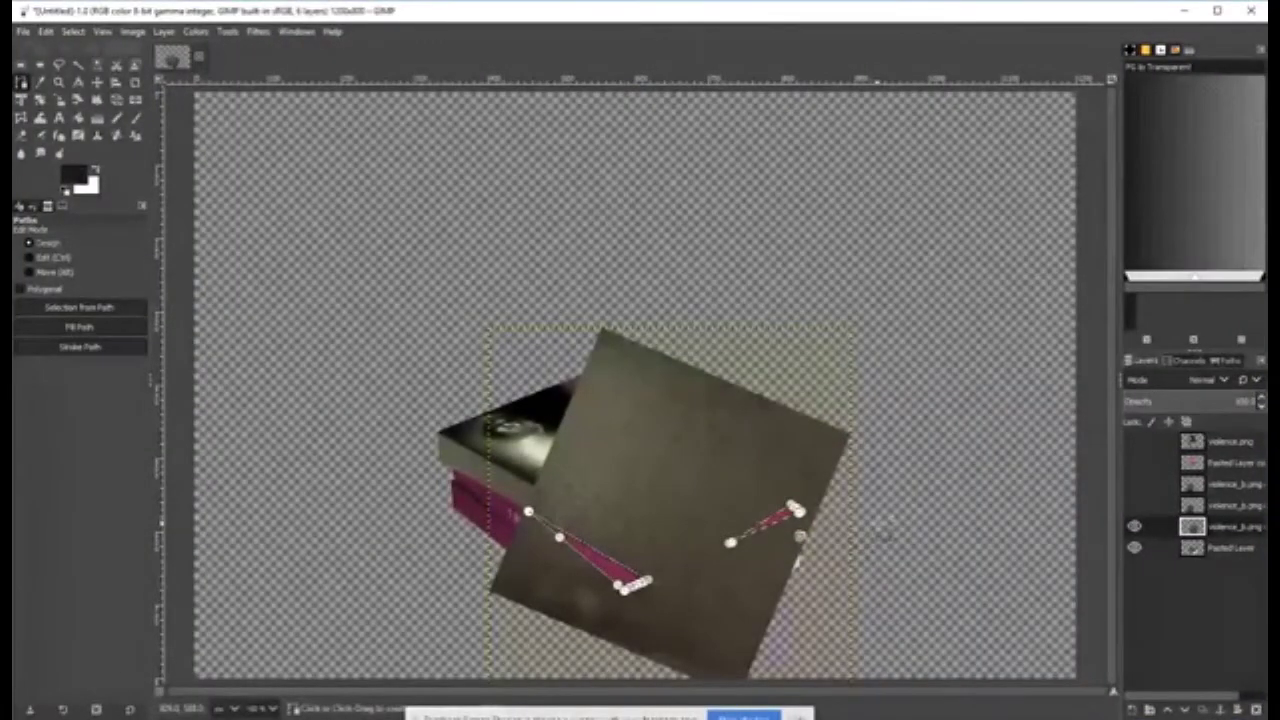
key(ctrl+z)
key(ctrl+i)
key(ctrl+x)
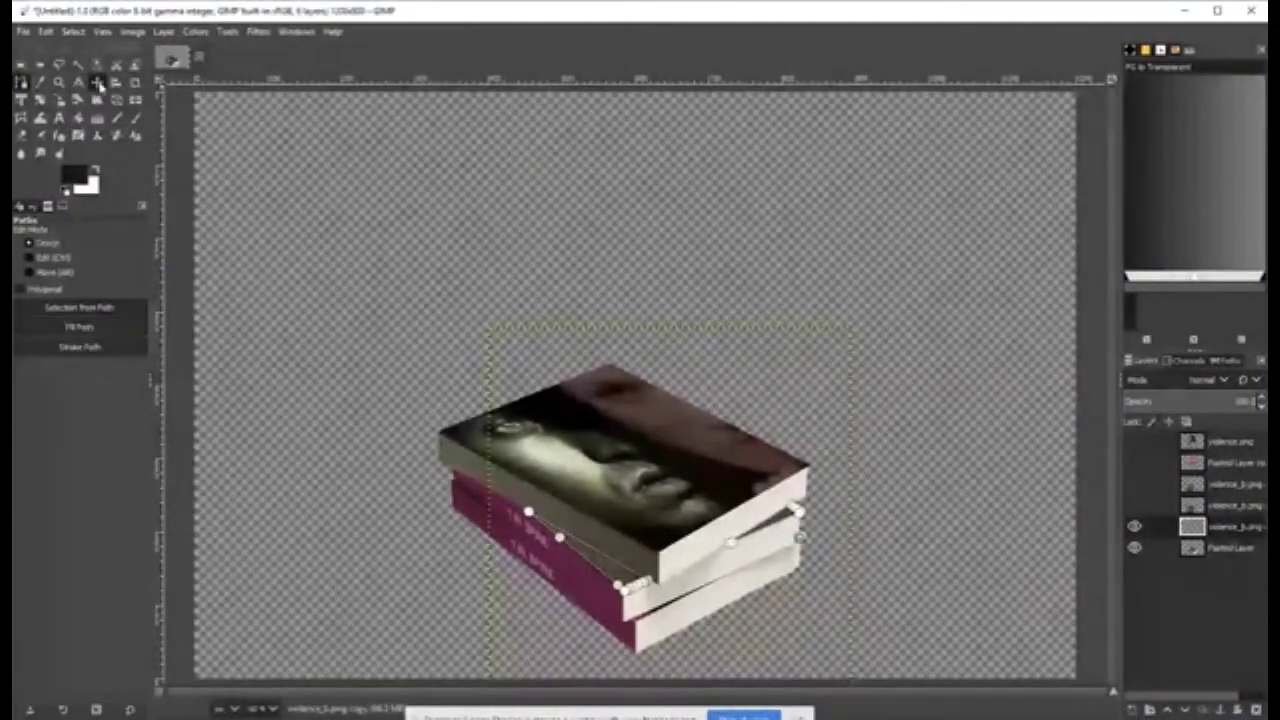
click(102, 81)
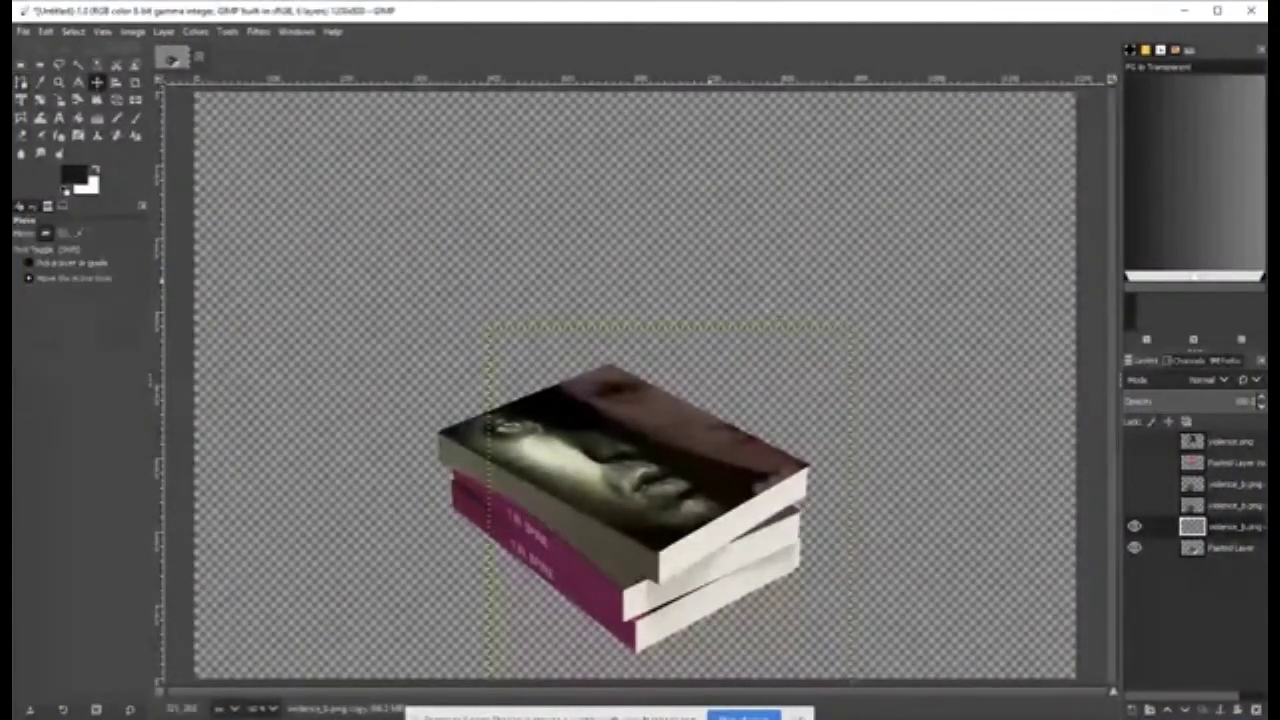
scroll(690, 515, up, 2)
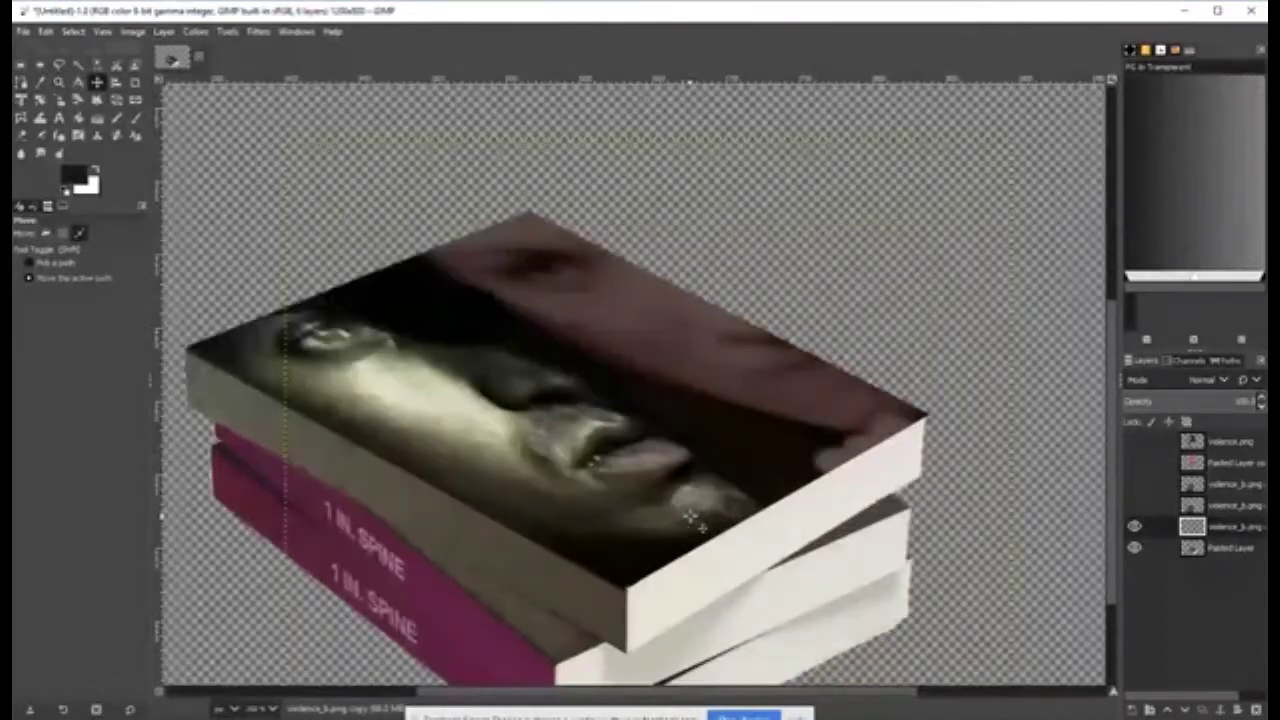
scroll(692, 516, up, 1)
scroll(694, 517, down, 3)
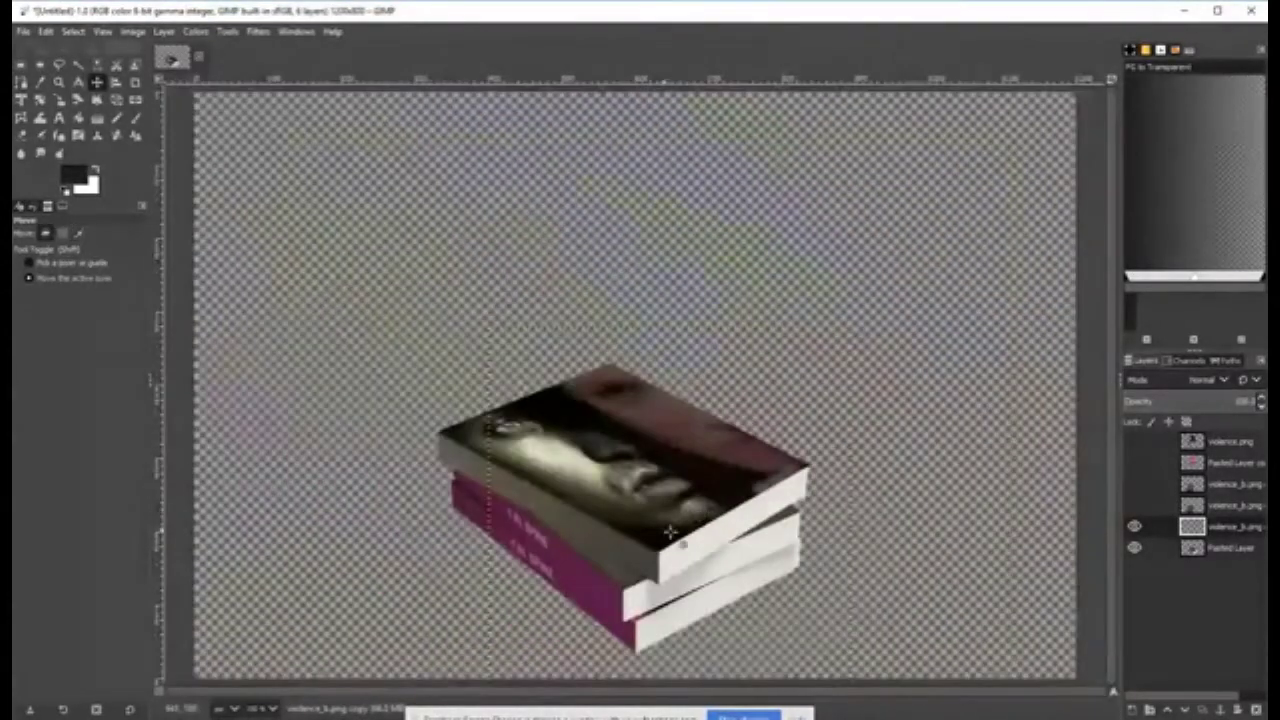
Select the hidden second texture copy and start a path around the middle book's magenta spine at its far end and along the upper edge.
click(1152, 508)
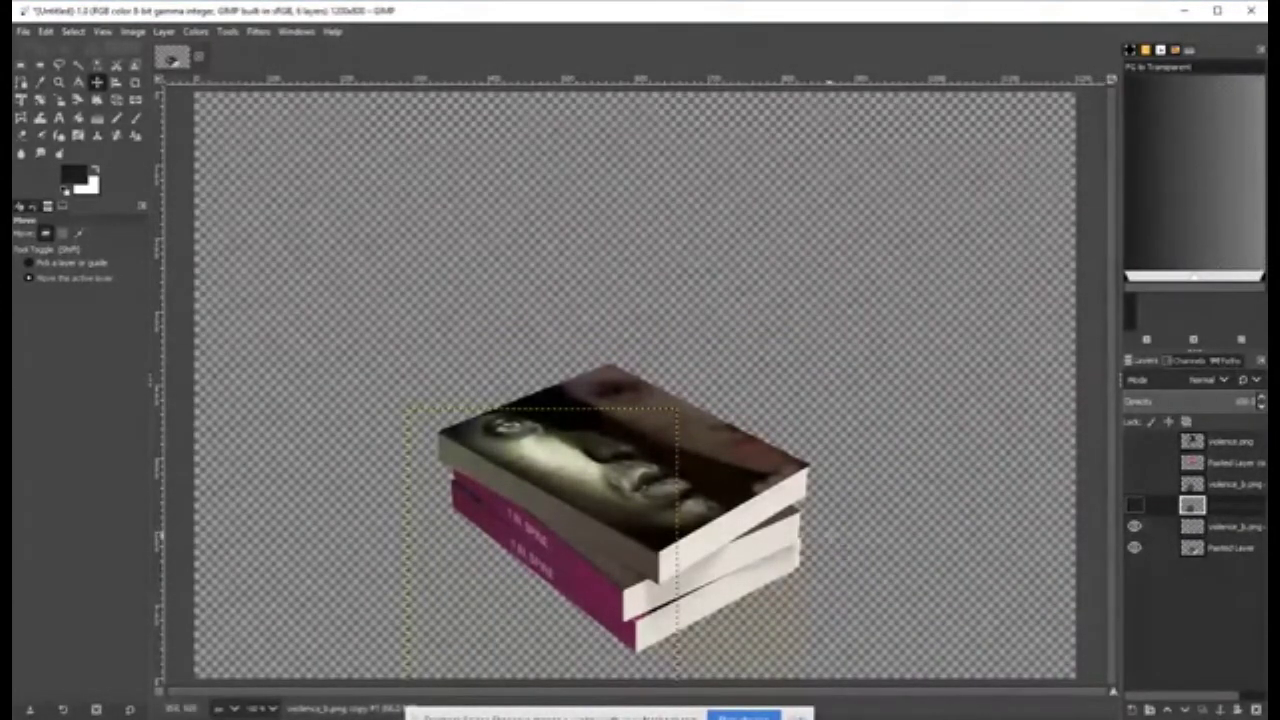
scroll(826, 554, up, 3)
drag(616, 566, 1191, 390)
mouse_move(804, 536)
mouse_down()
mouse_move(806, 493)
mouse_move(816, 518)
mouse_up()
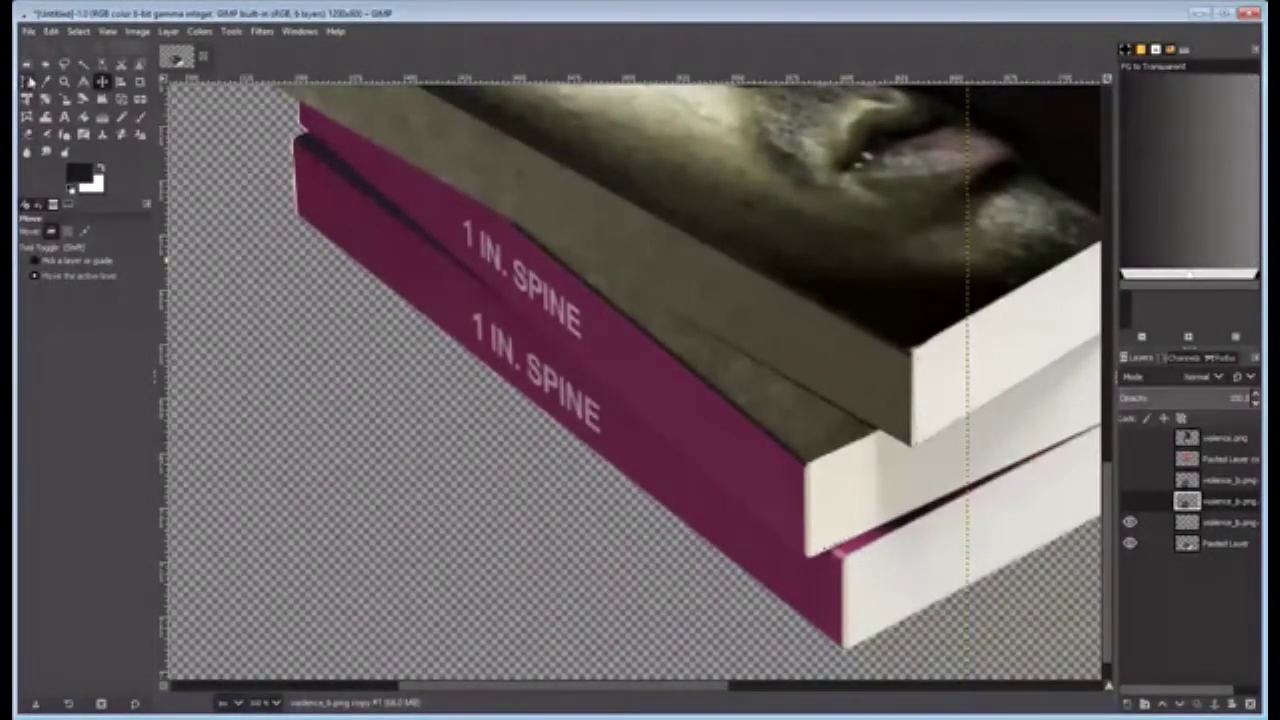
click(29, 82)
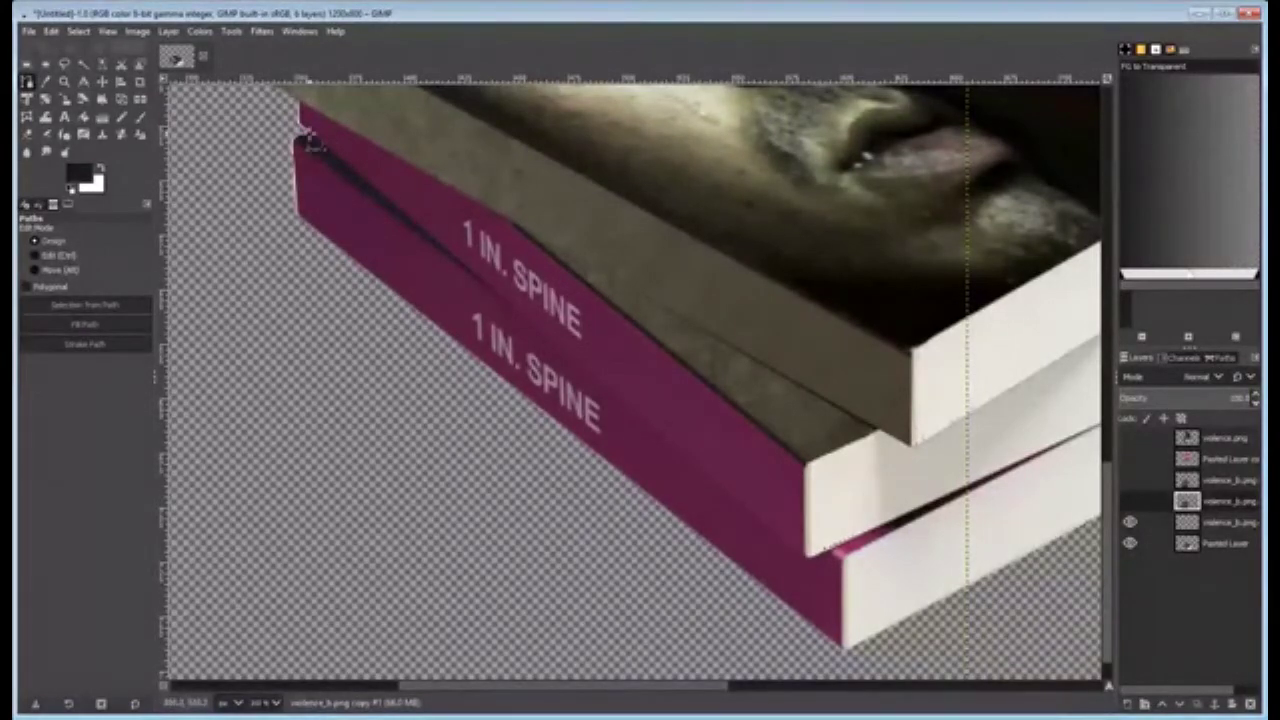
scroll(300, 118, up, 3)
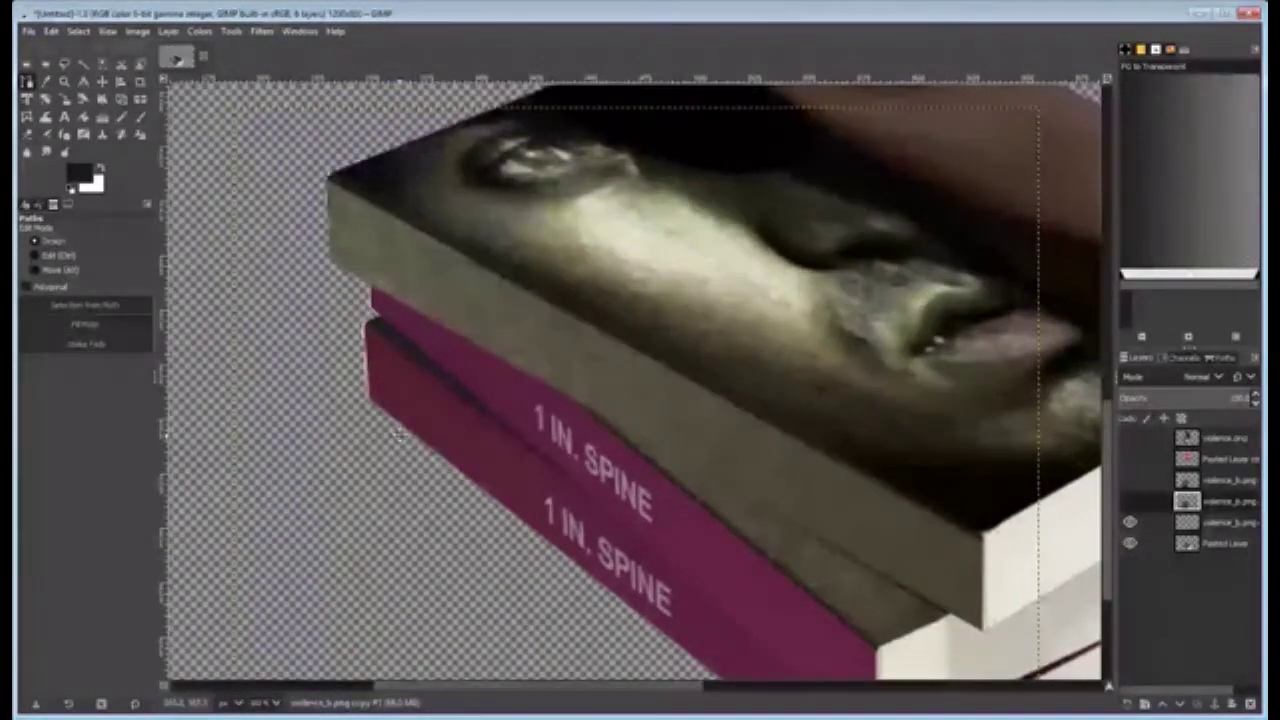
scroll(531, 460, up, 1)
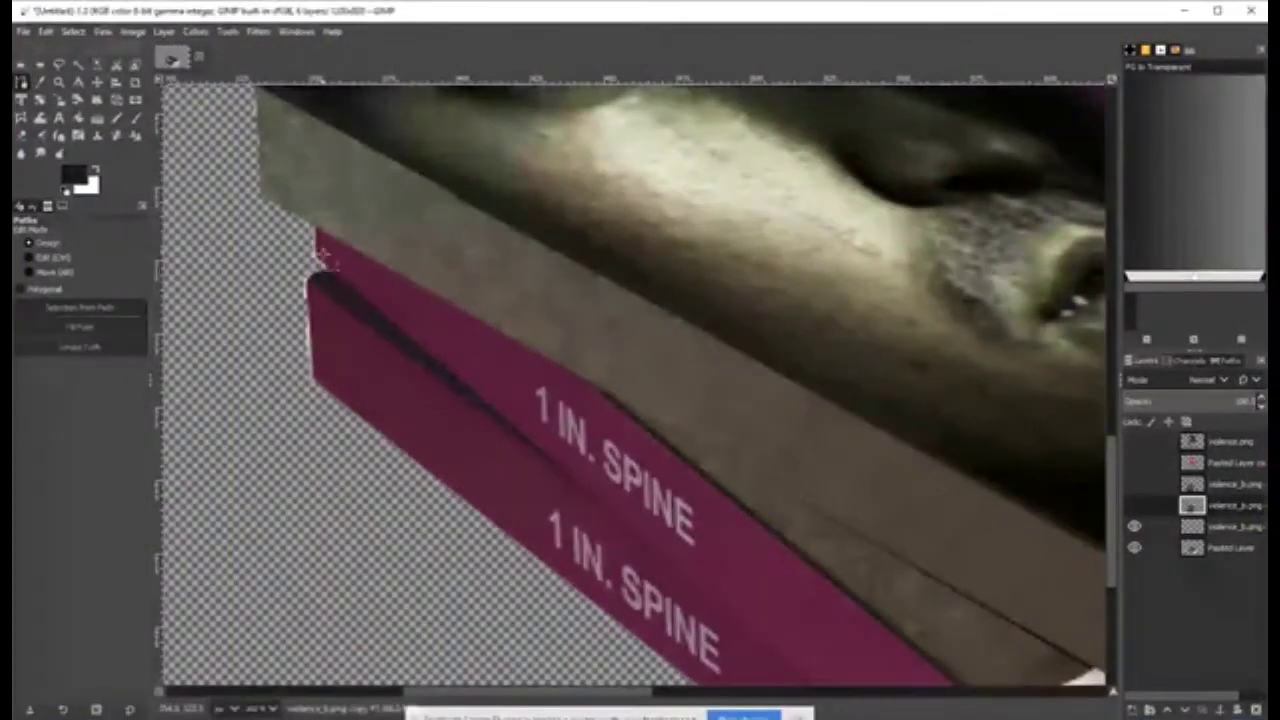
click(330, 271)
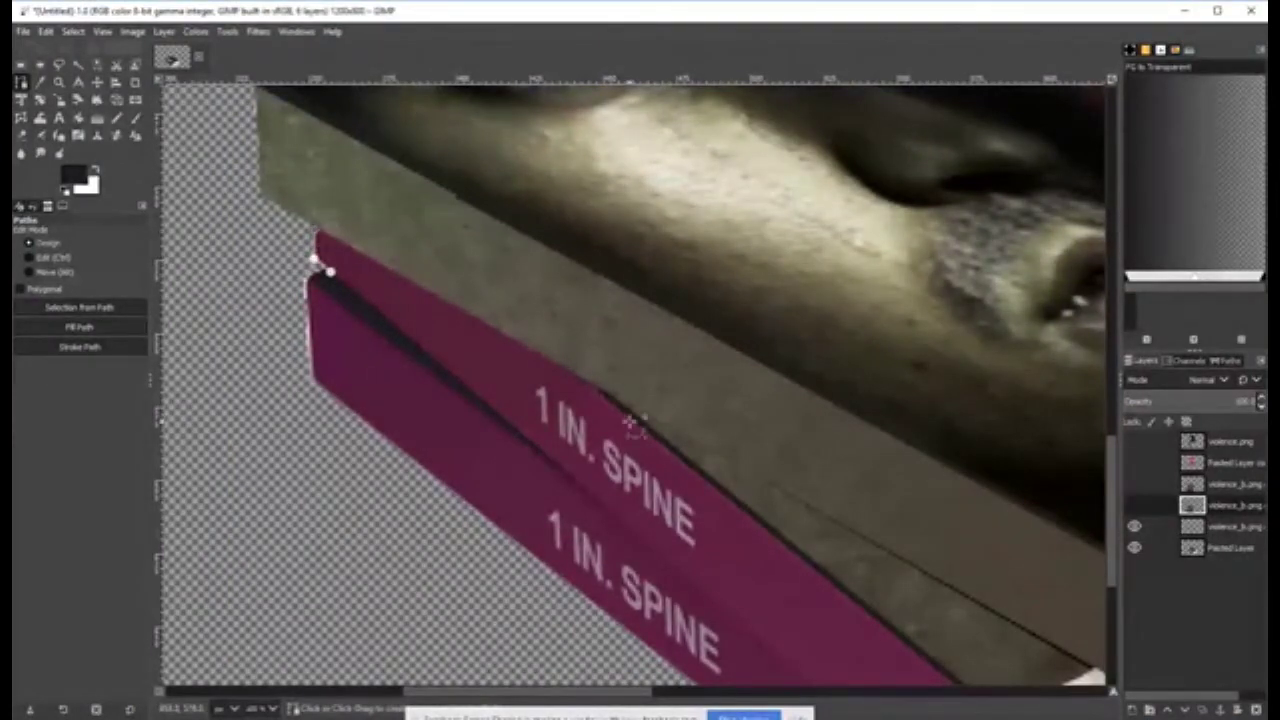
click(597, 388)
drag(314, 230, 313, 226)
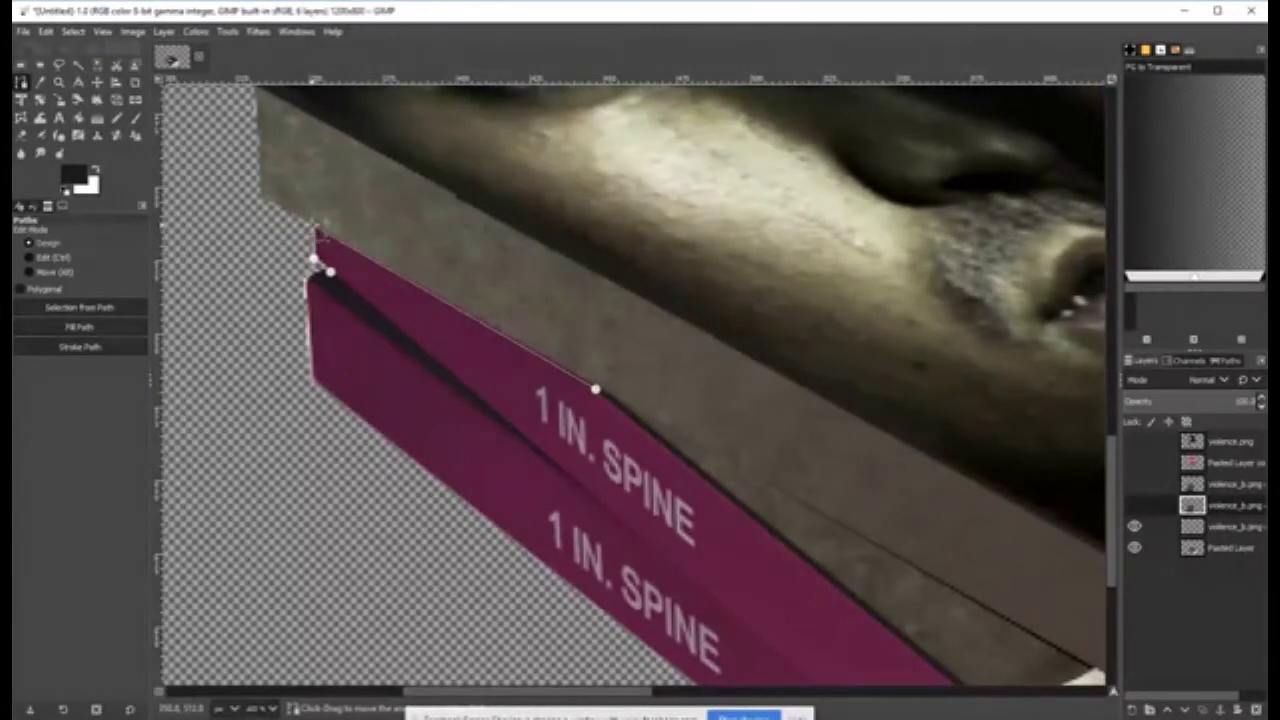
drag(597, 388, 588, 382)
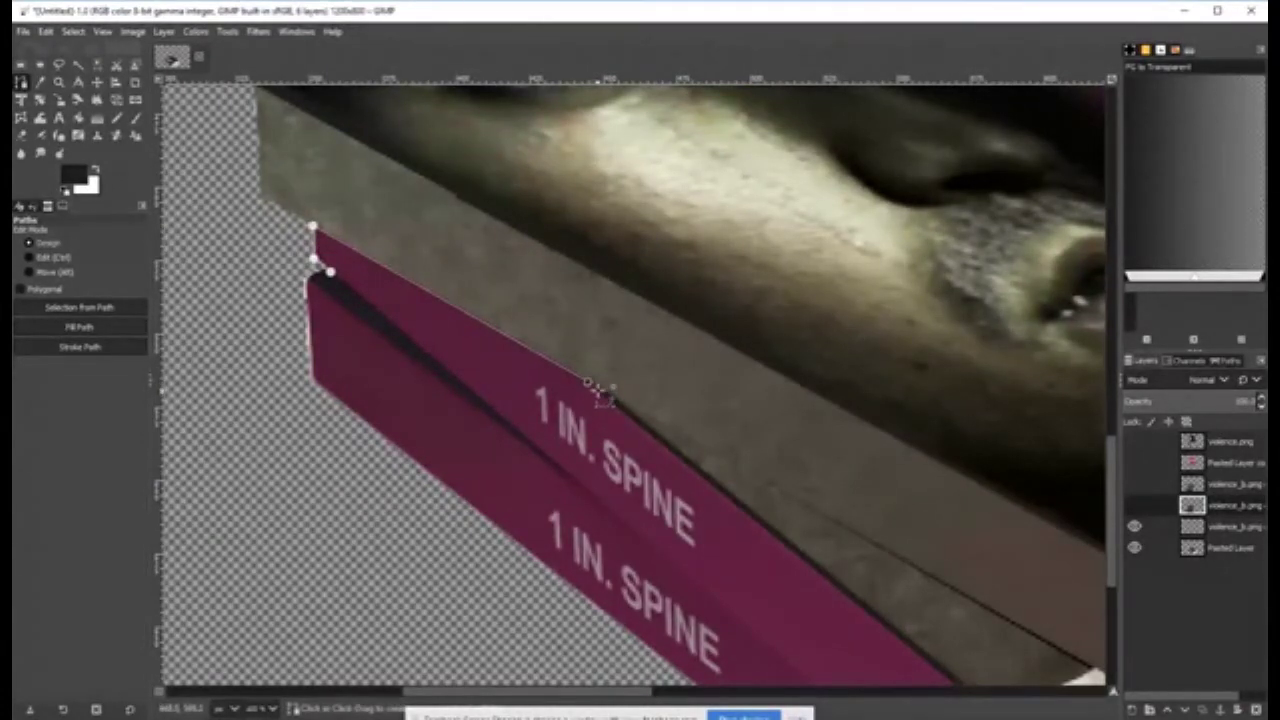
Extend the path along the spine's upper edge to the front corner and down the edge beside the page block.
drag(820, 547, 499, 277)
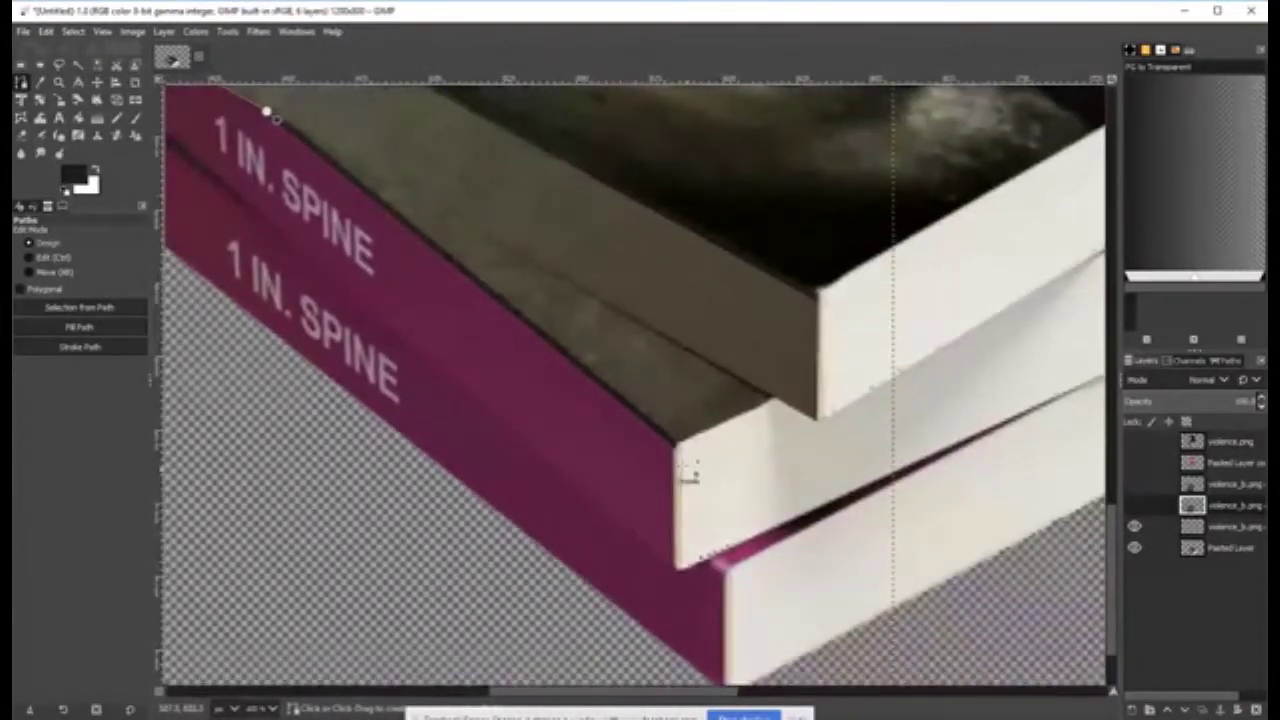
click(677, 449)
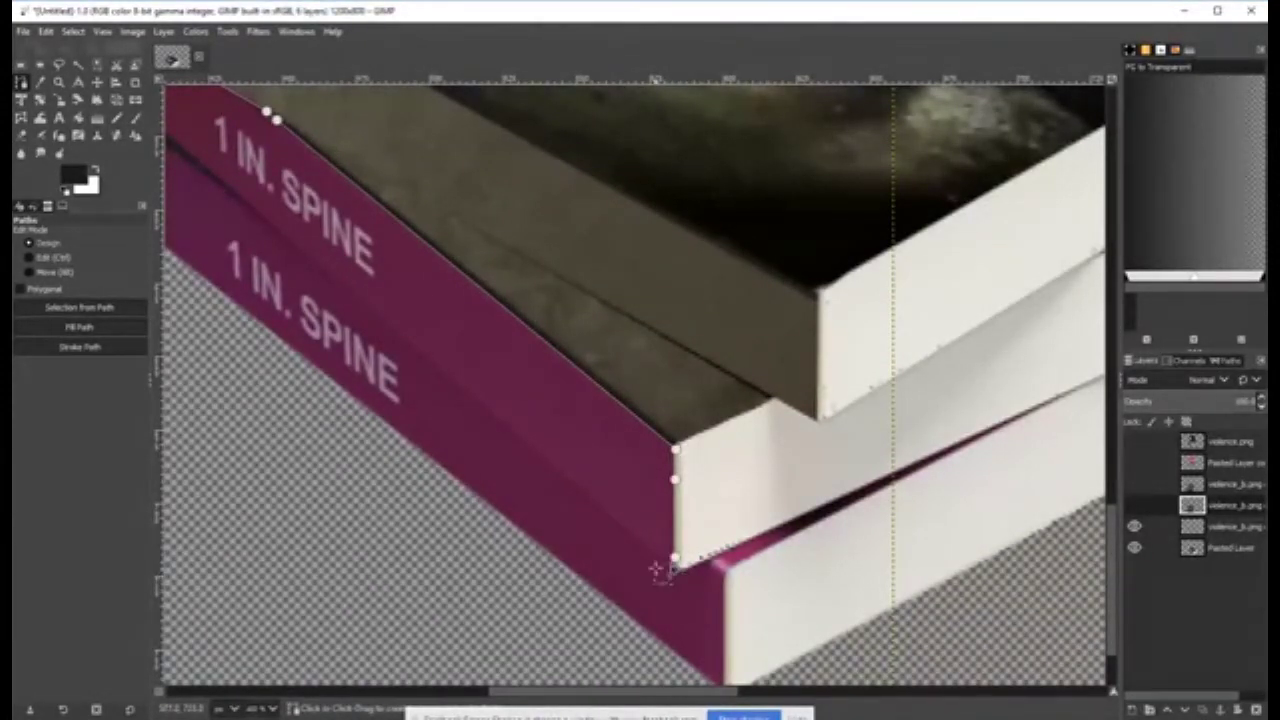
click(624, 525)
Trace the lower edge of the middle book's spine back to the first anchor and close the outline.
drag(256, 375, 366, 379)
key(ctrl+z)
drag(233, 310, 688, 513)
click(810, 498)
click(629, 344)
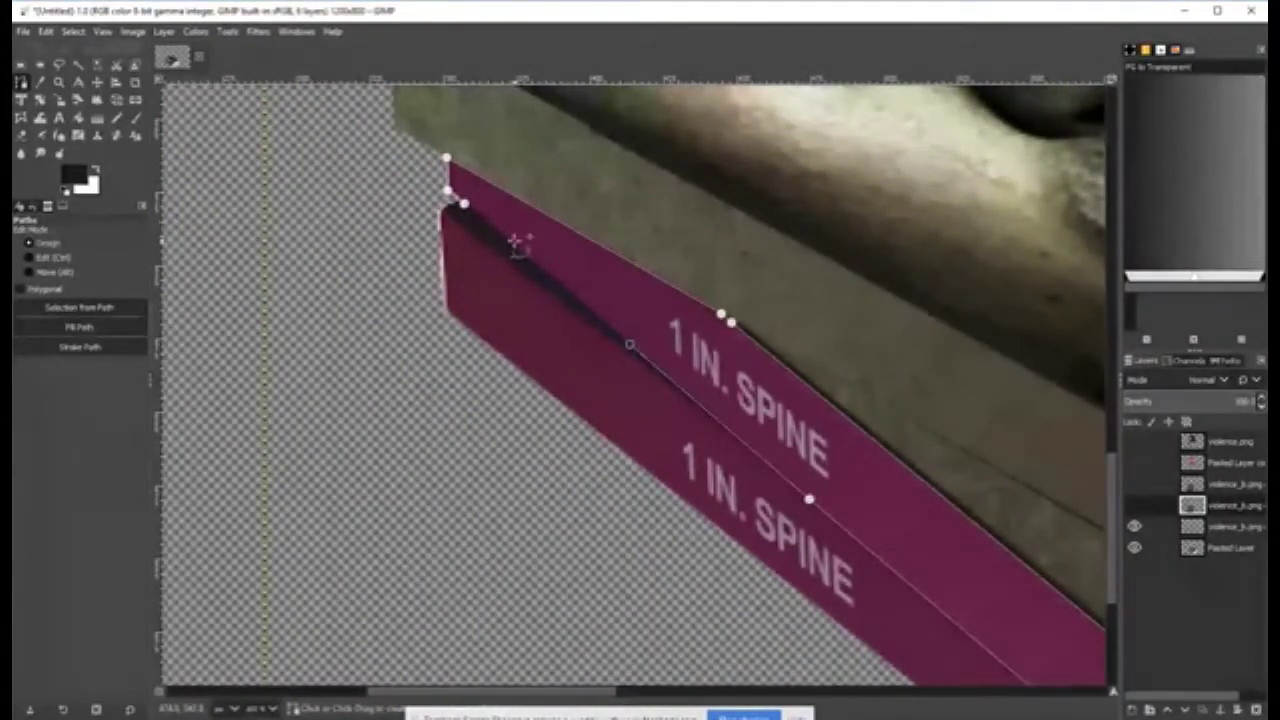
click(468, 208)
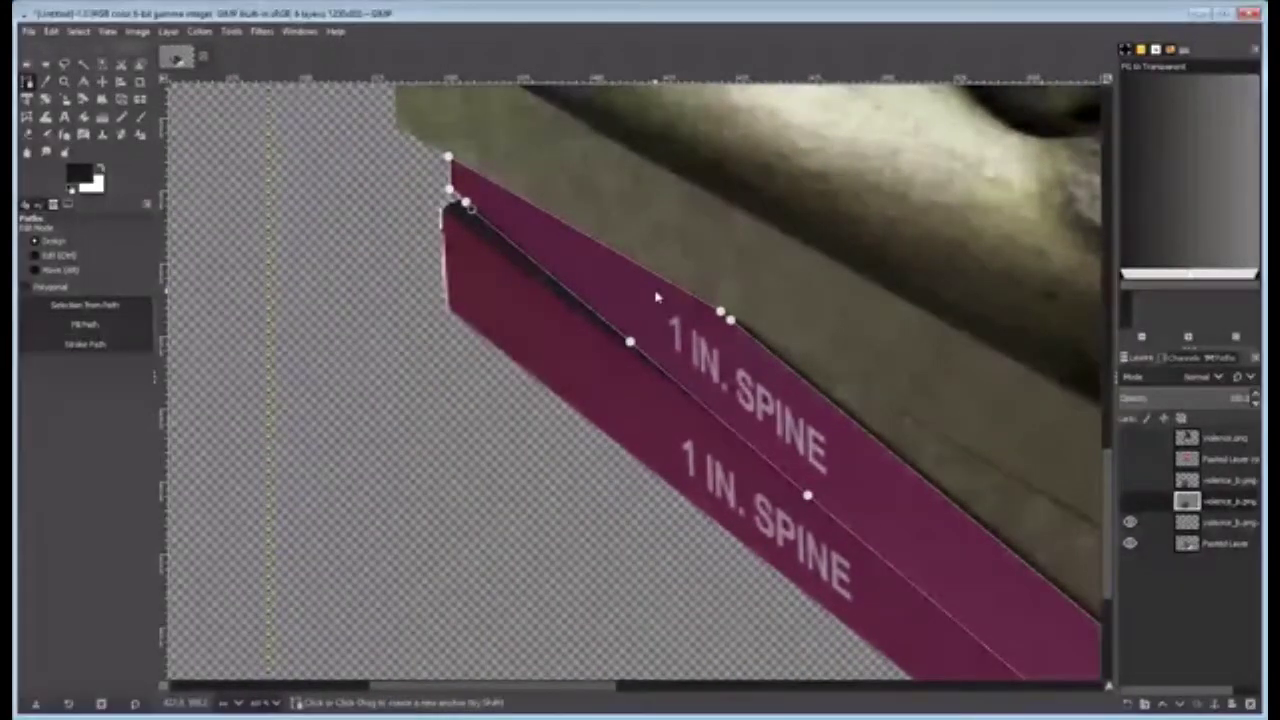
Convert the path to a selection, show the second texture copy, invert the selection and cut away the texture outside the middle spine.
key(Return)
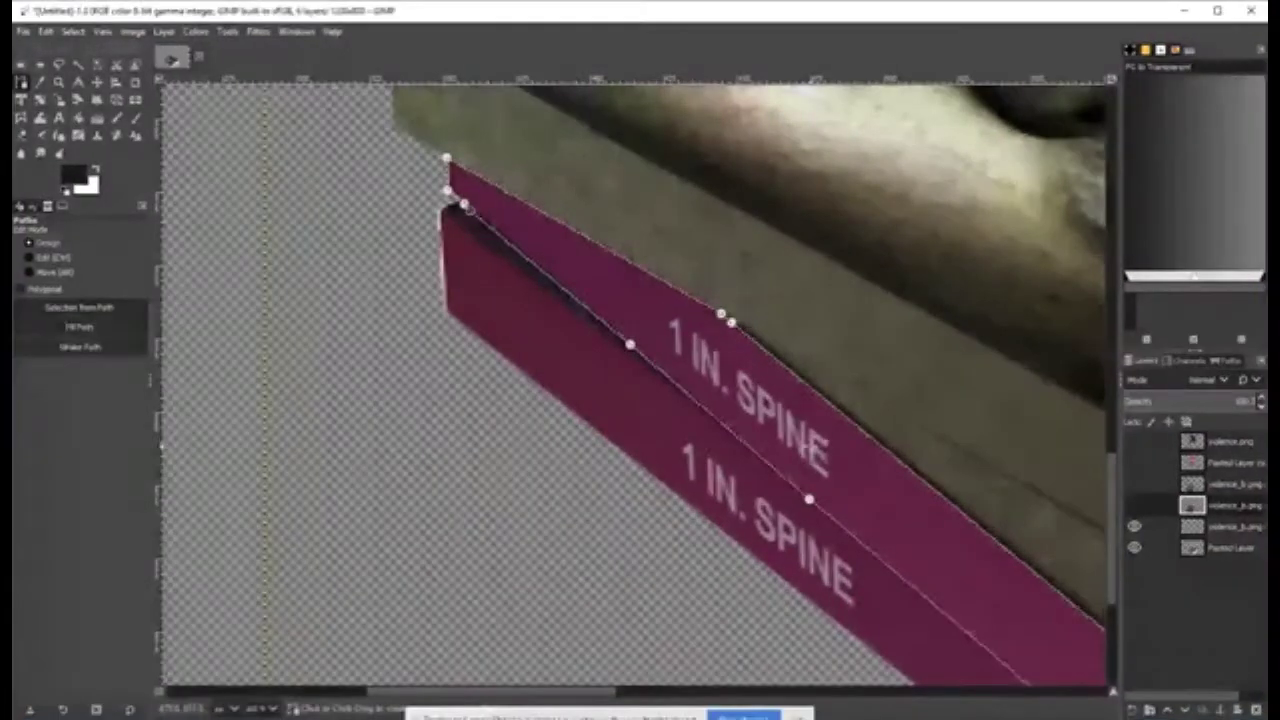
scroll(626, 462, down, 2)
click(1134, 505)
key(shift+v)
key(ctrl+i)
key(Delete)
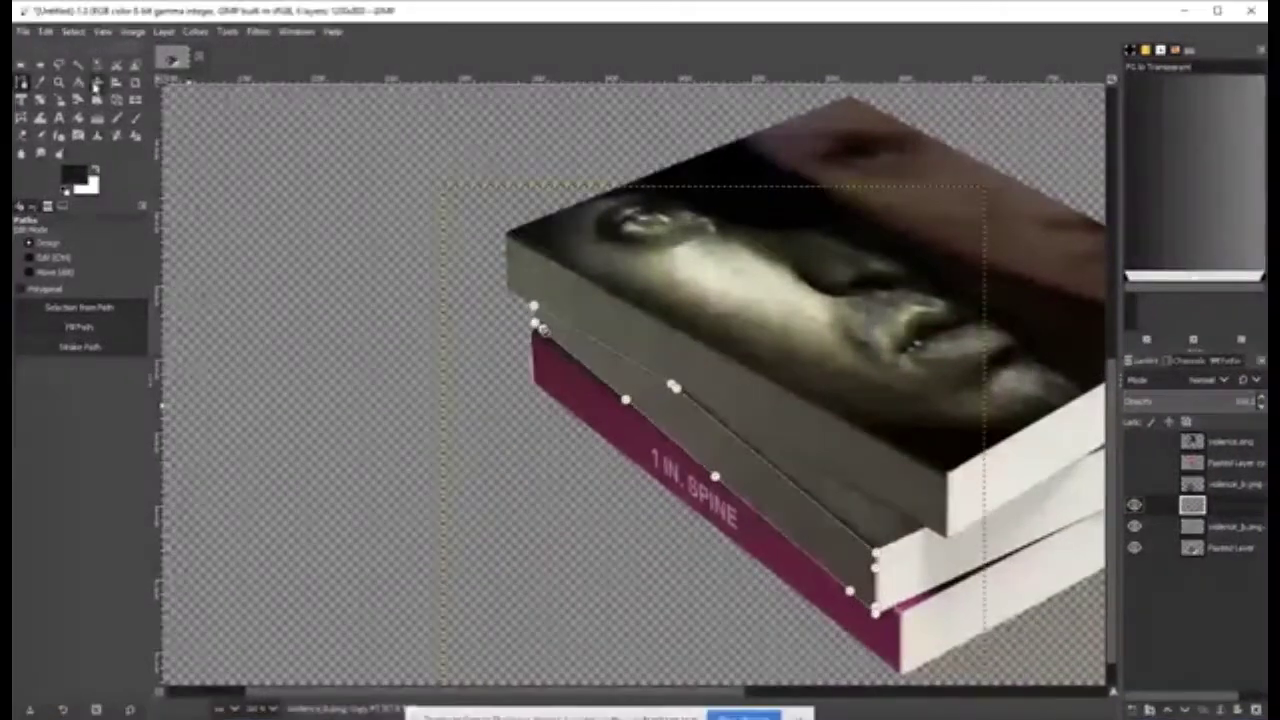
click(97, 84)
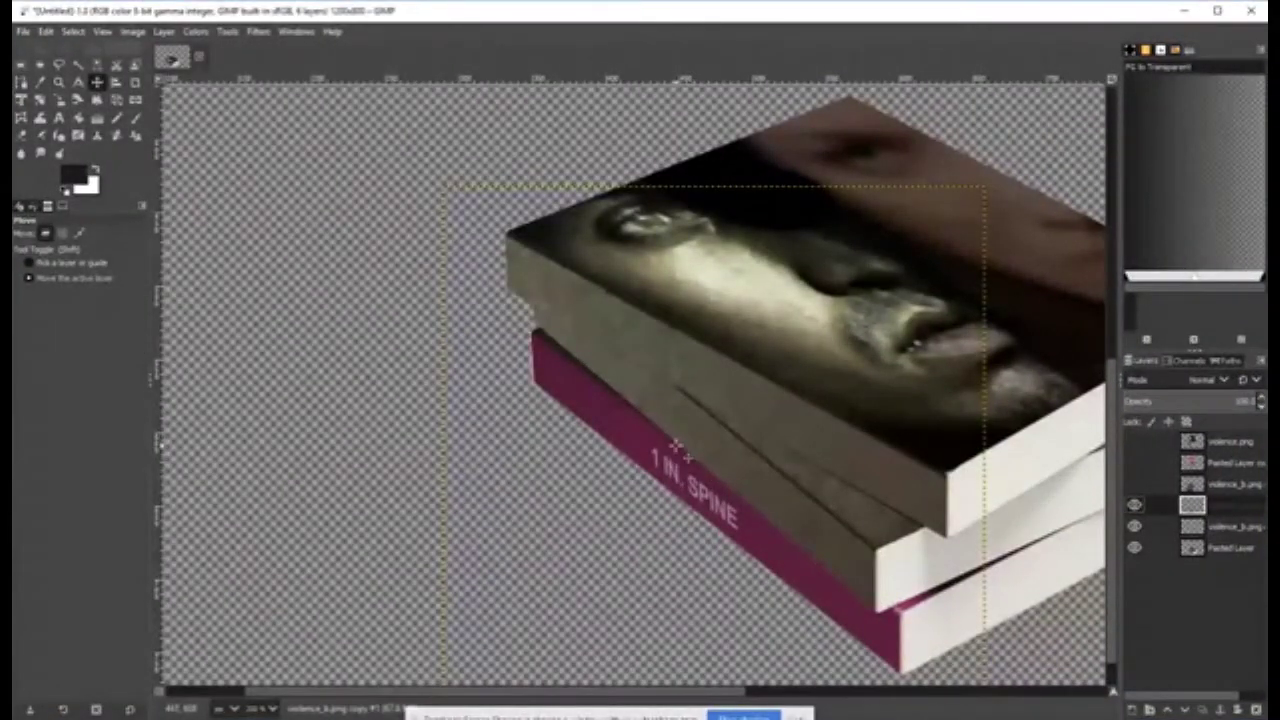
Draw a thin closed path along the missing part of the dark line between the top book's spine and the middle book's spine.
scroll(676, 446, up, 2)
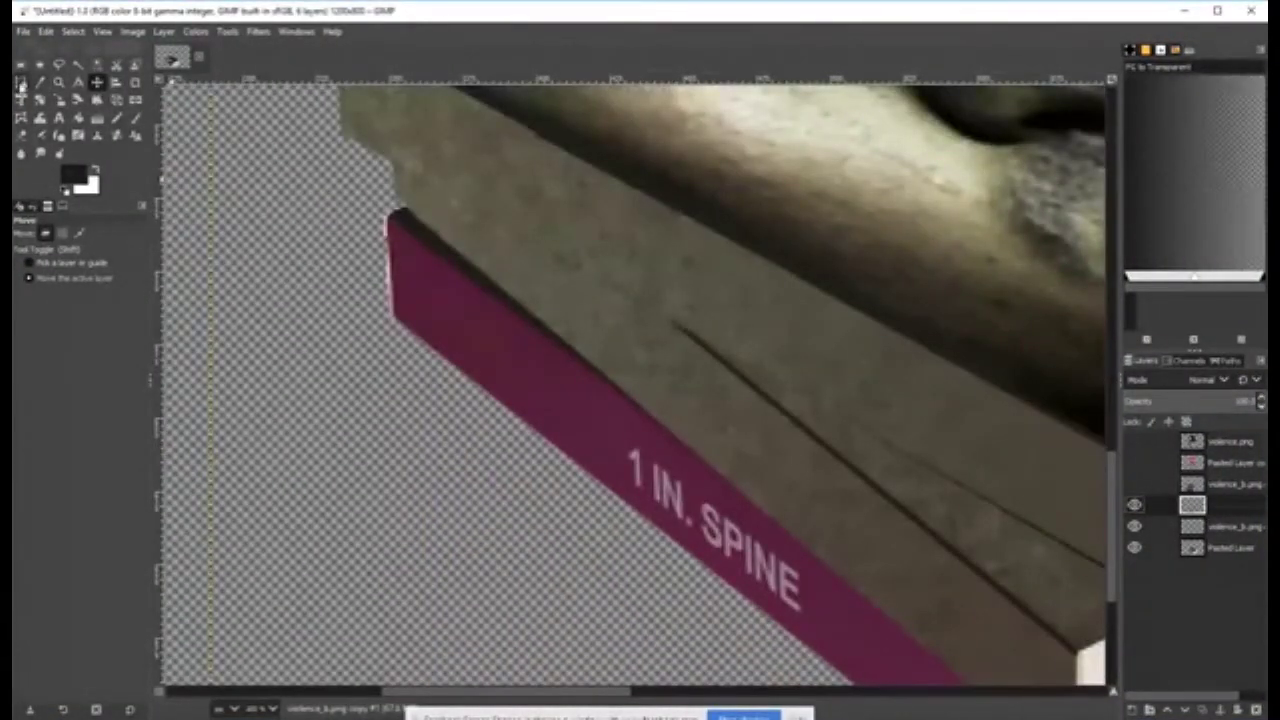
click(21, 82)
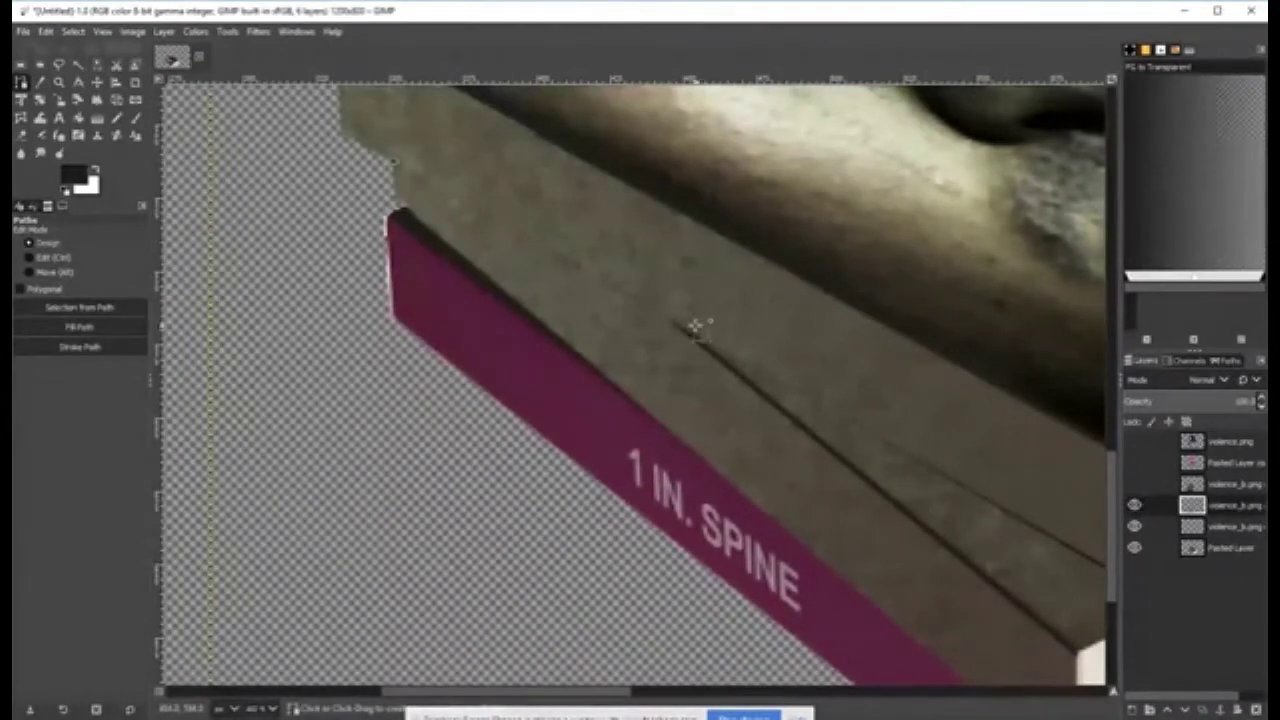
scroll(680, 394, up, 2)
click(698, 255)
drag(407, 153, 781, 435)
ctrl+click(482, 213)
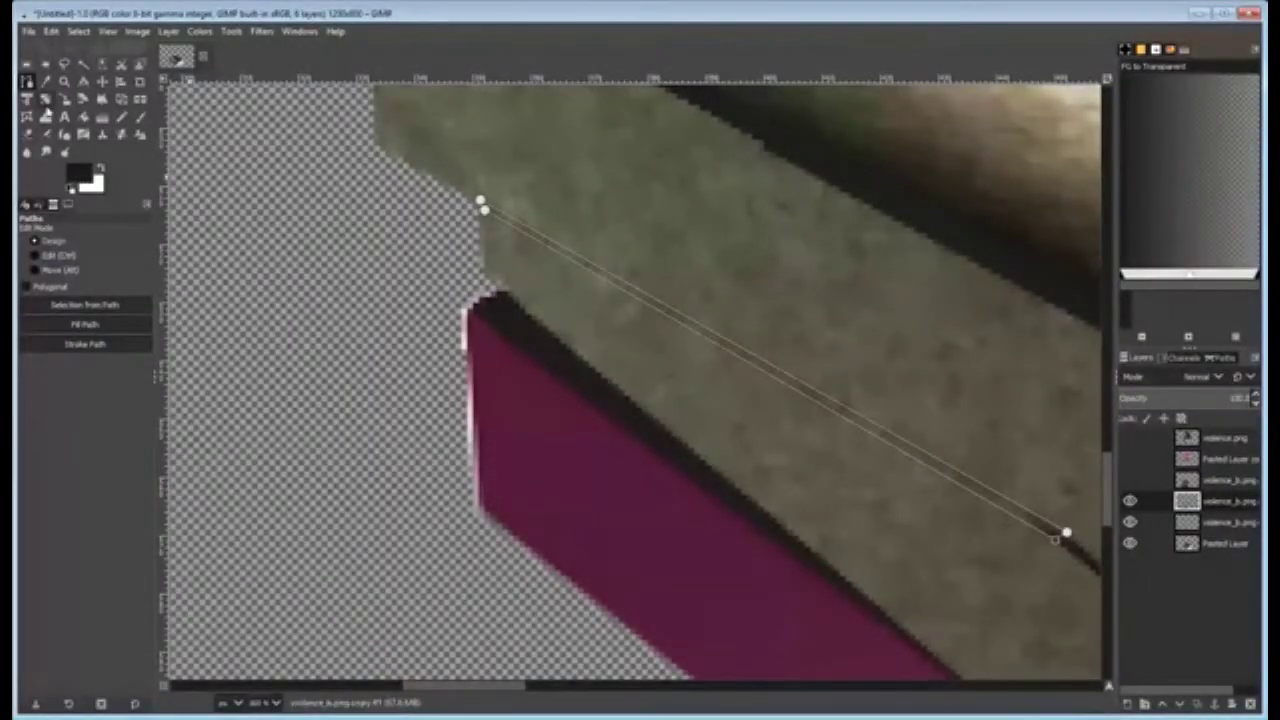
click(50, 32)
click(206, 325)
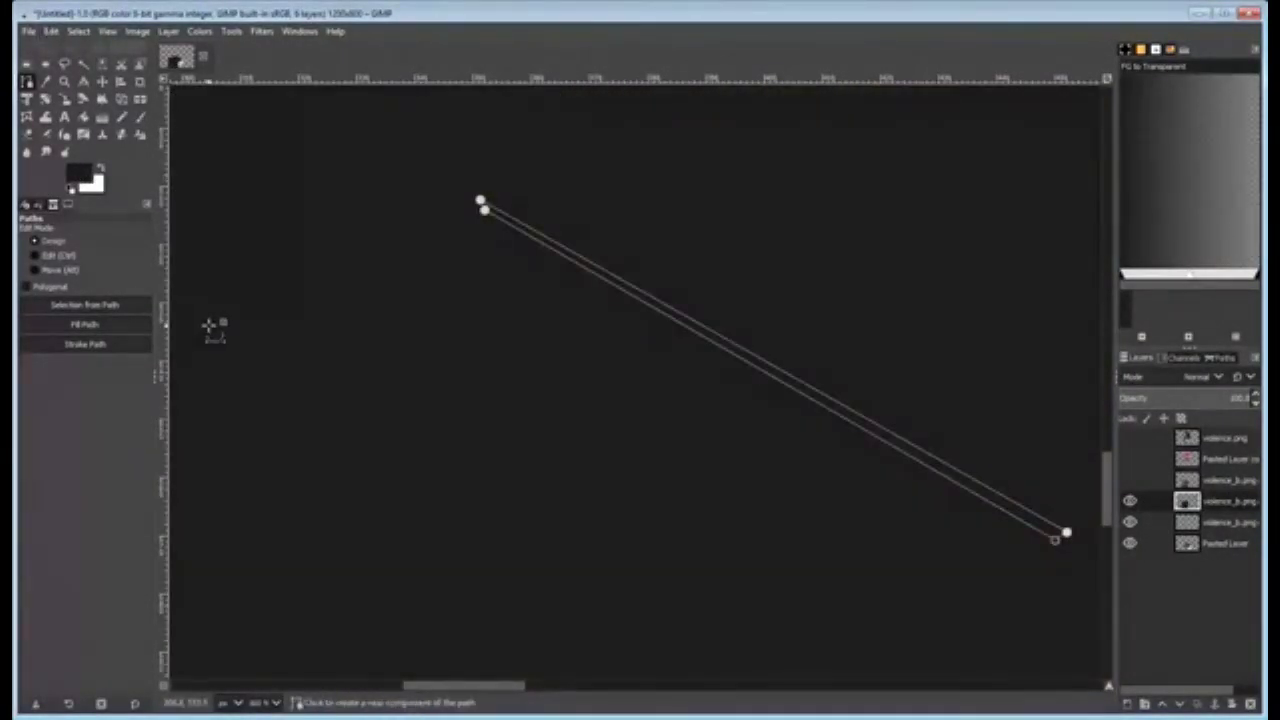
key(ctrl+z)
Convert the thin path to a selection and fill it with the dark foreground colour.
click(78, 32)
click(115, 150)
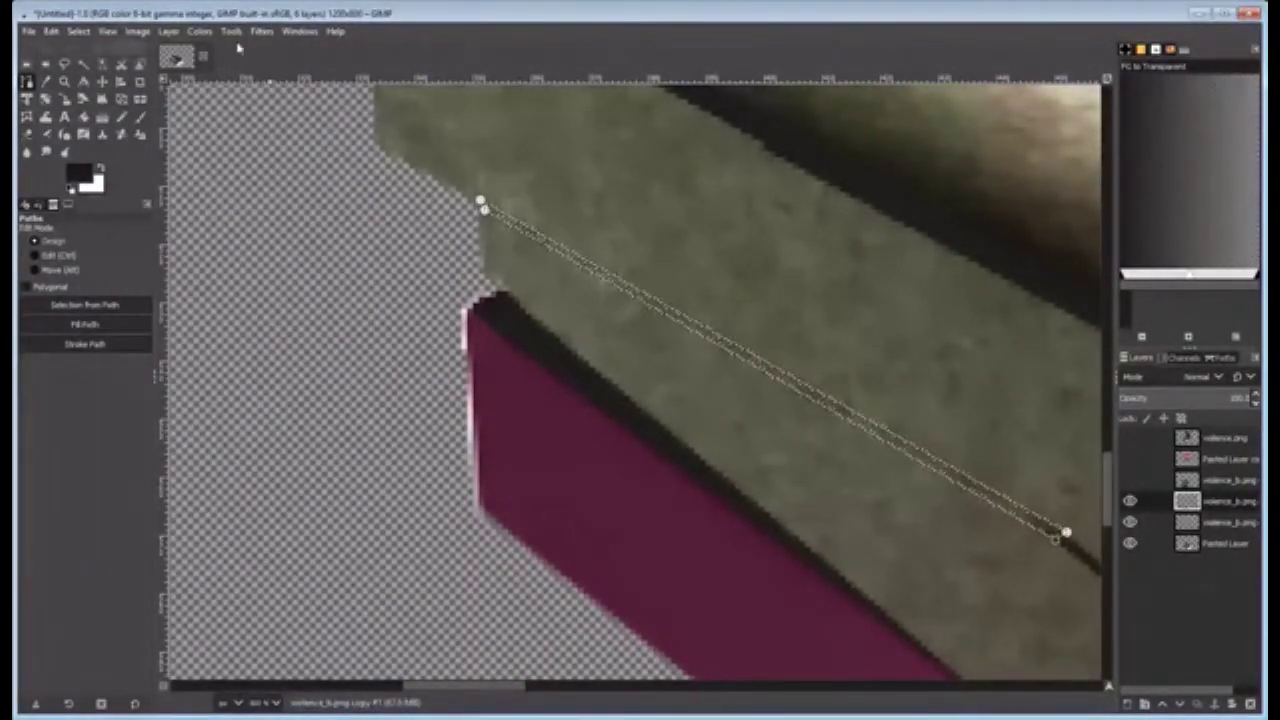
click(54, 32)
click(109, 305)
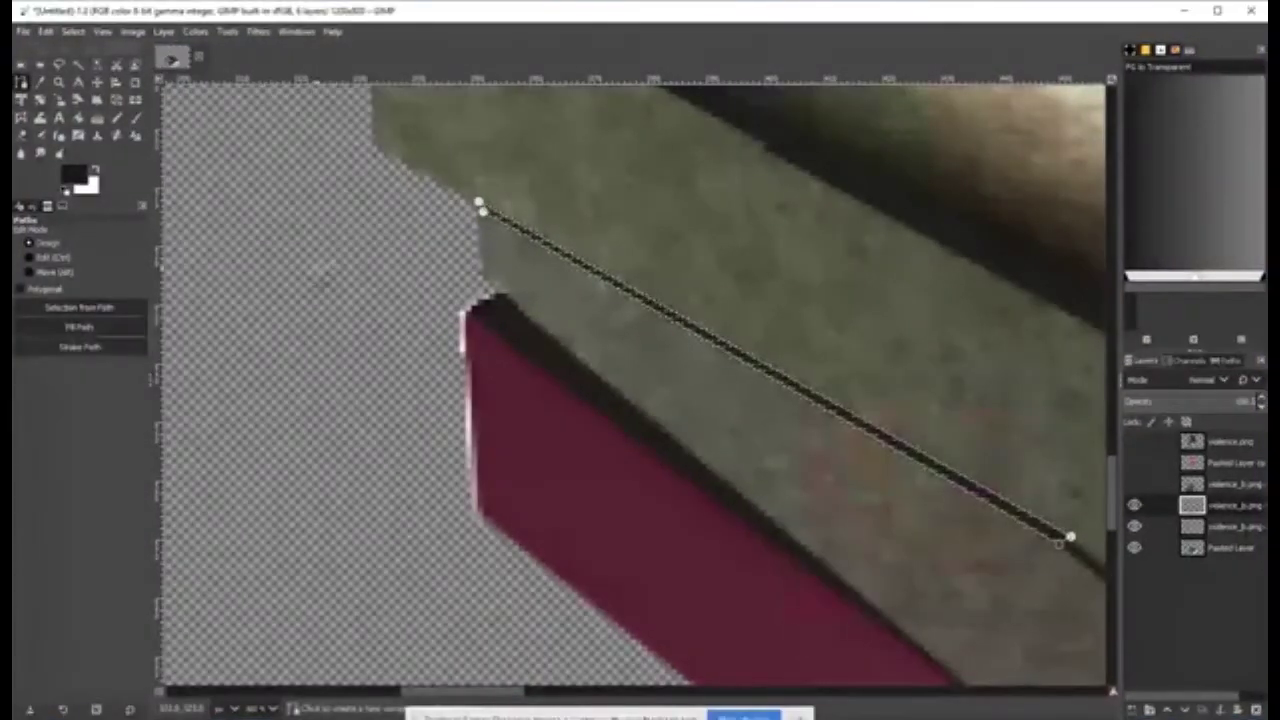
Lower the opacity of the middle spine's texture layer slightly and clear the selection.
drag(1206, 402, 1265, 402)
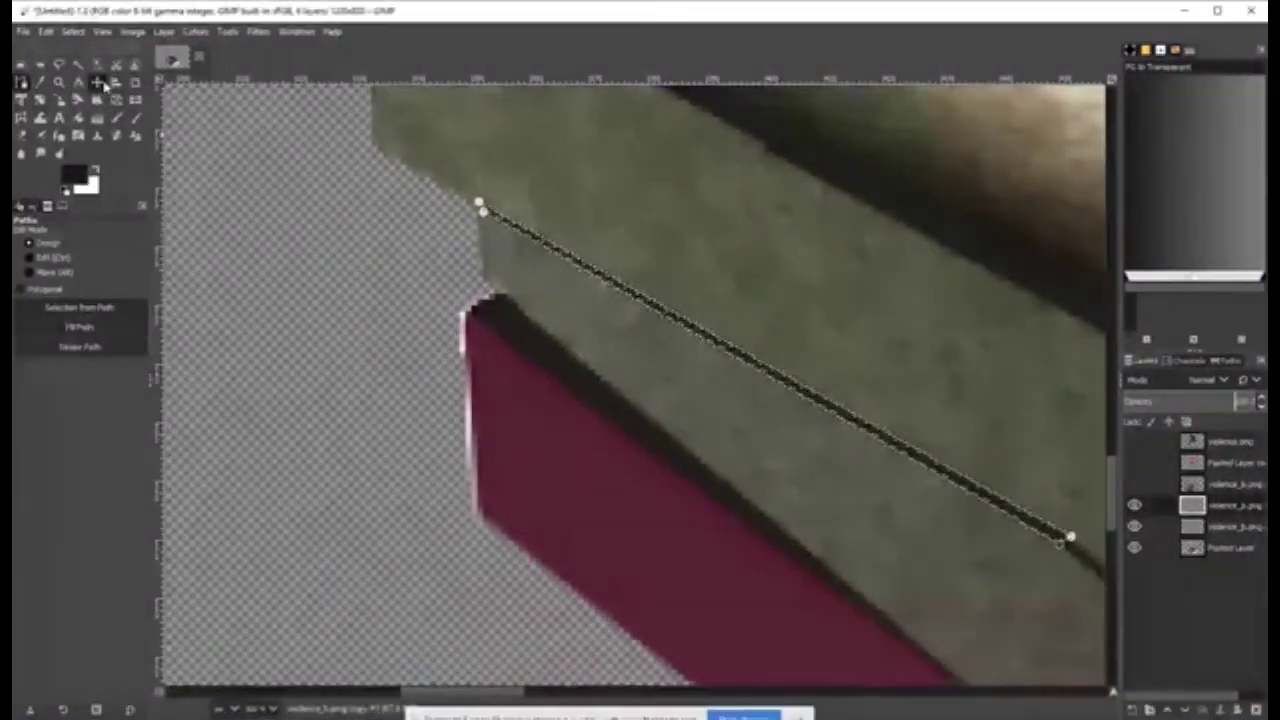
click(97, 82)
click(77, 31)
click(92, 73)
scroll(492, 386, down, 3)
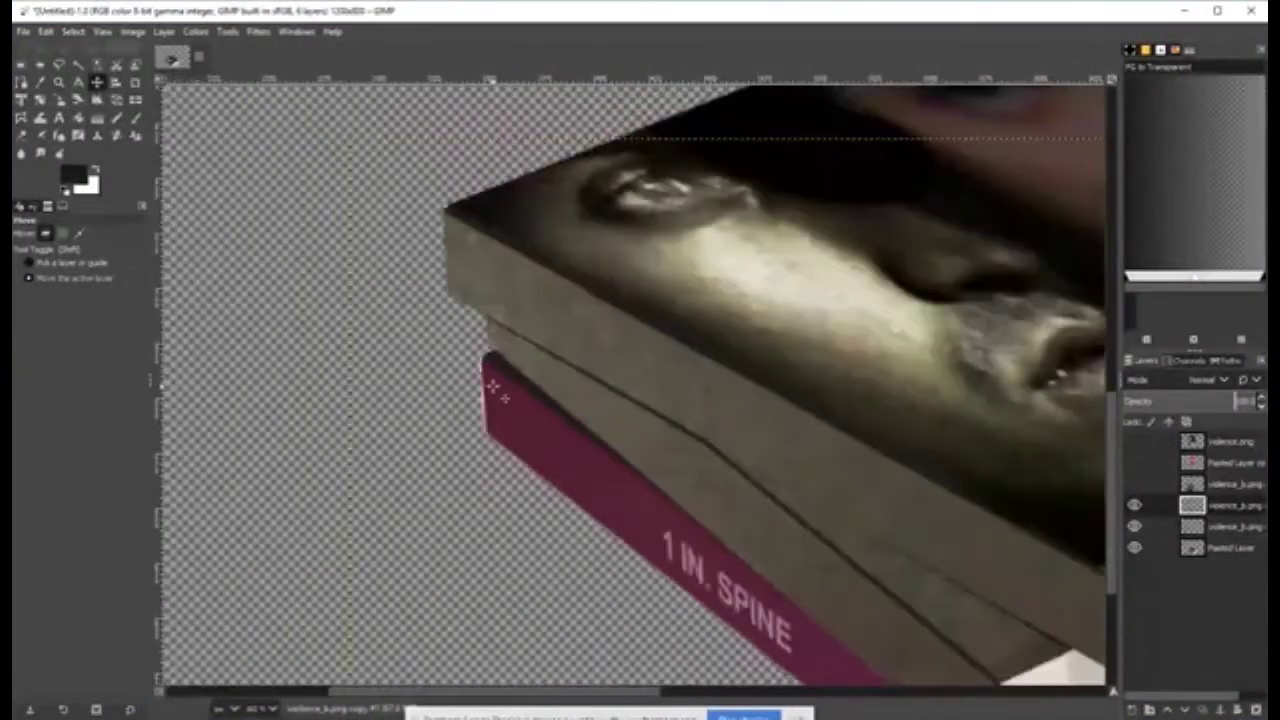
scroll(493, 388, down, 2)
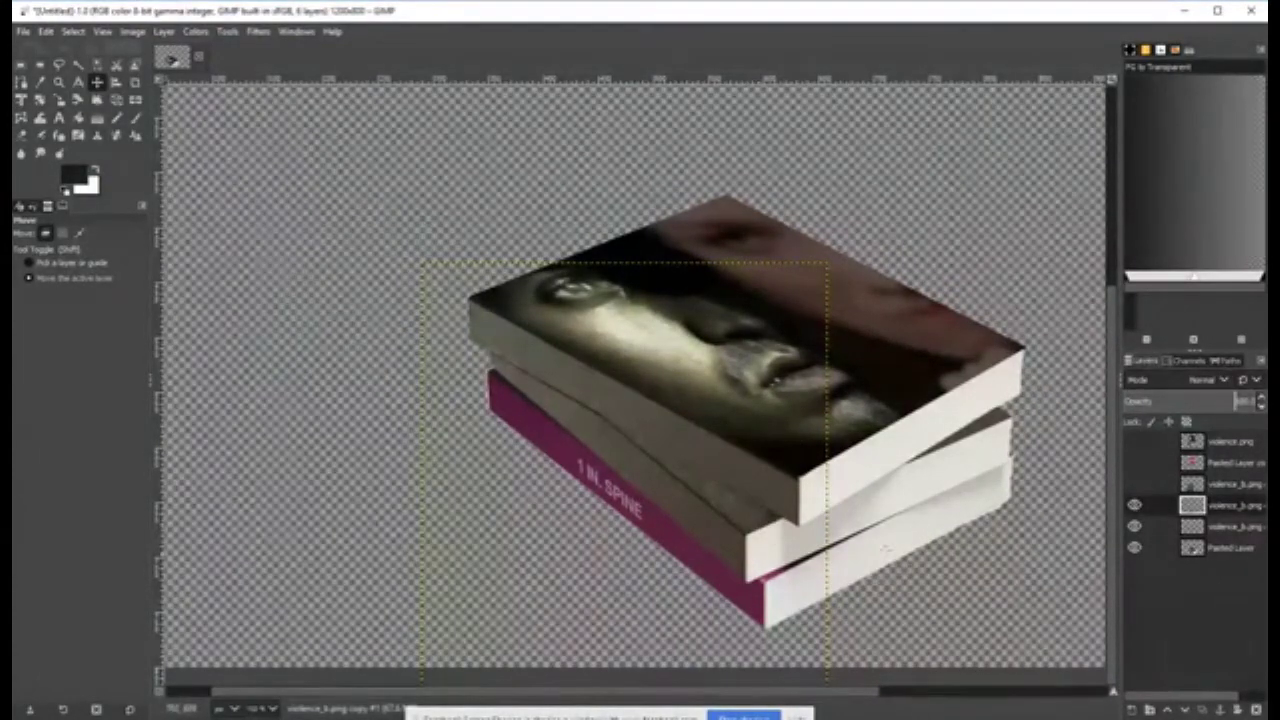
Select the next hidden texture copy and start a path at the far upper corner of the bottom book's magenta spine, along its upper edge.
click(1226, 486)
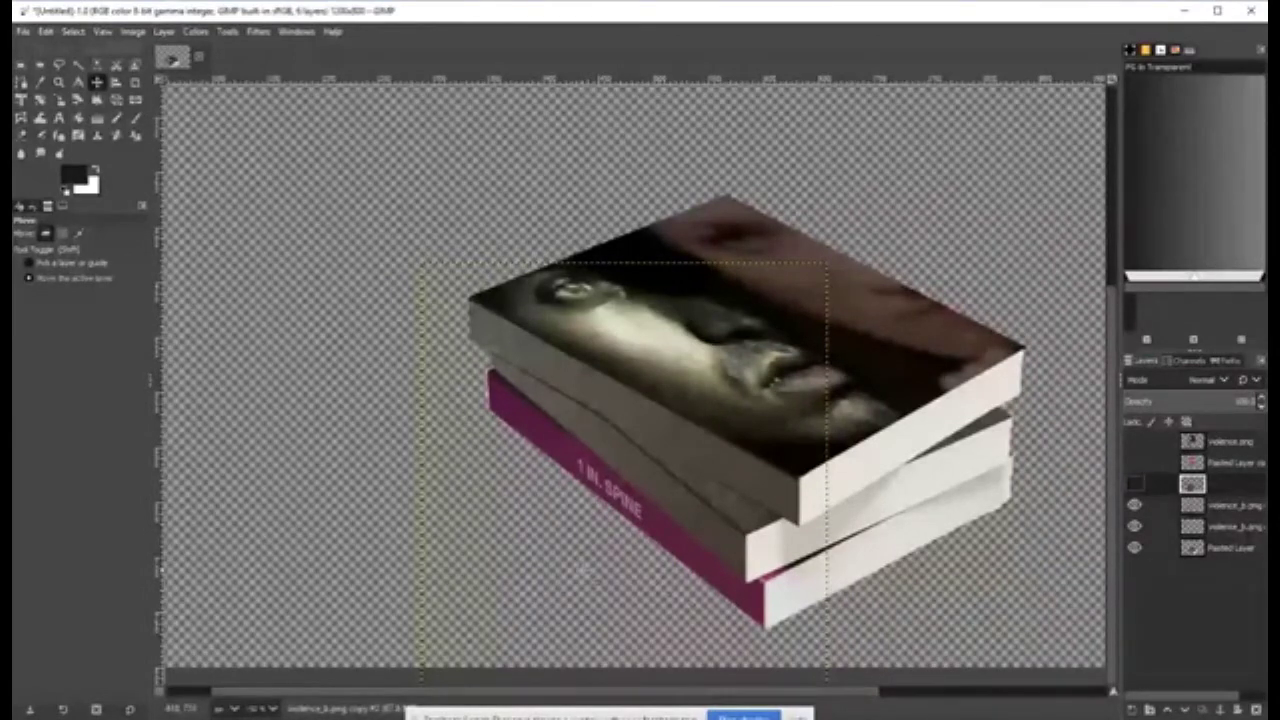
scroll(556, 600, up, 3)
click(21, 83)
scroll(522, 254, up, 5)
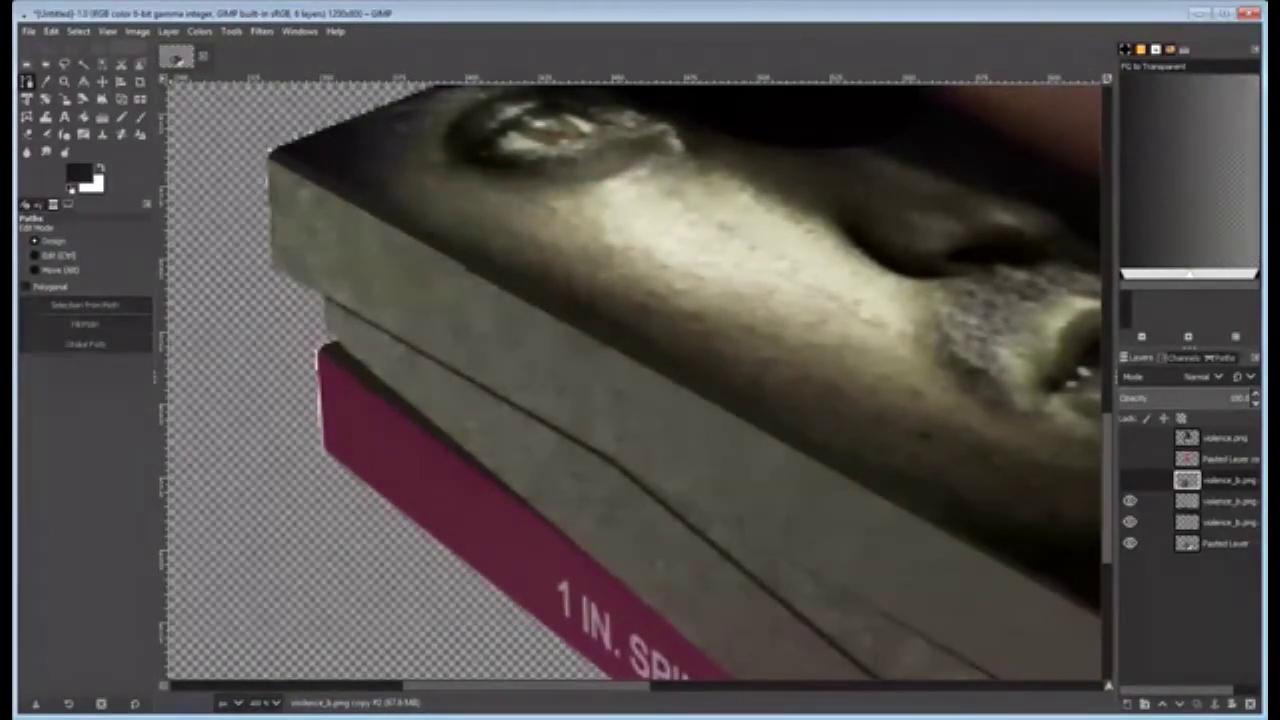
click(316, 359)
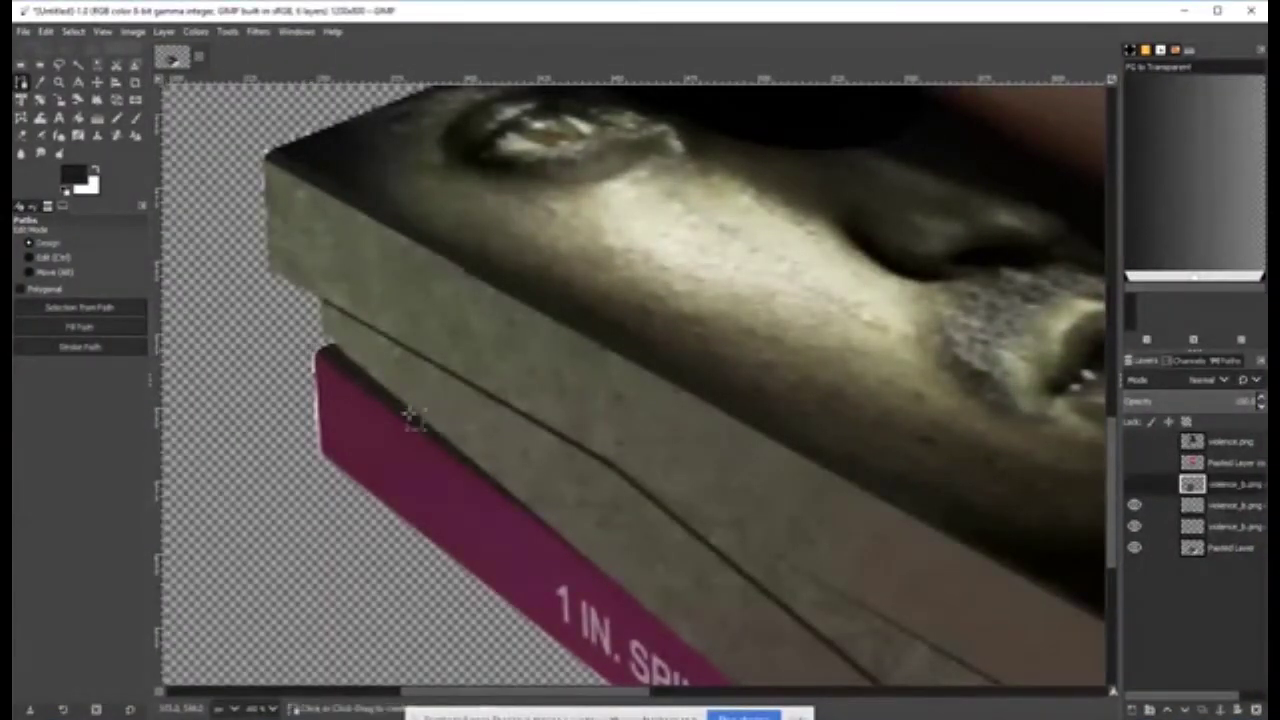
click(561, 534)
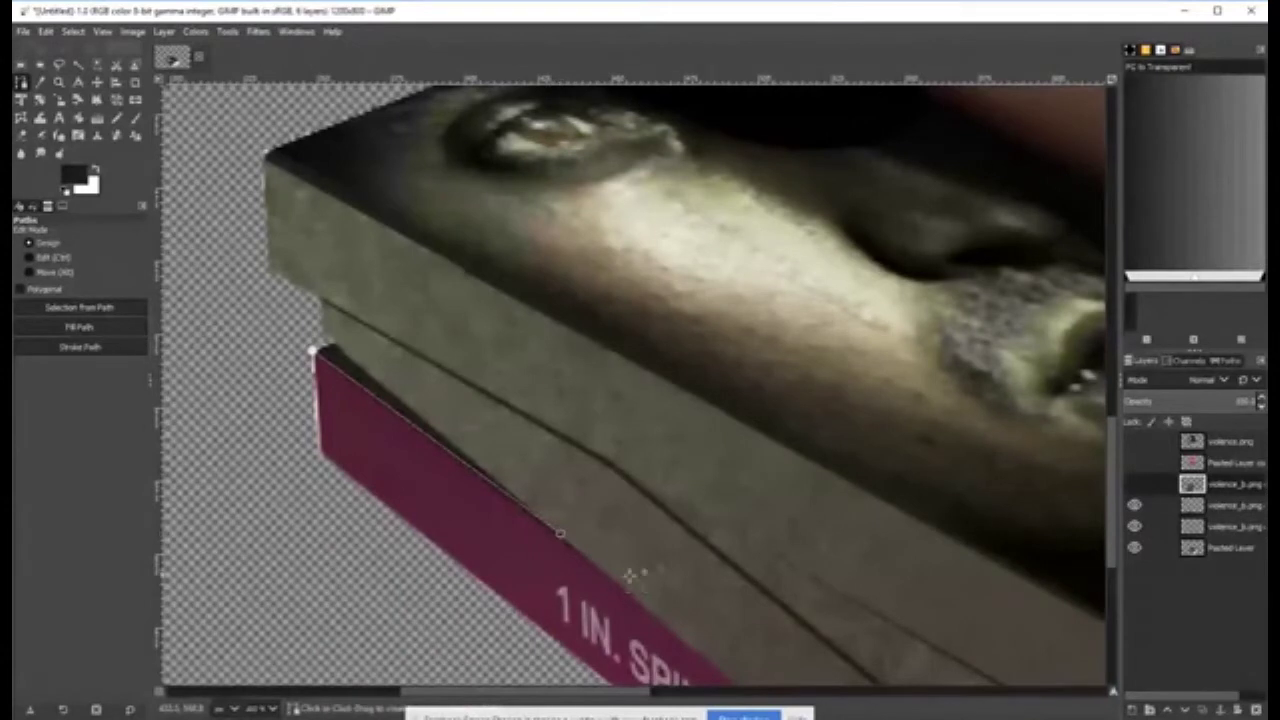
Continue the path along the bottom spine's upper edge to the middle book's front corner and a short way under its page block.
scroll(700, 500, down, 5)
scroll(700, 500, right, 2)
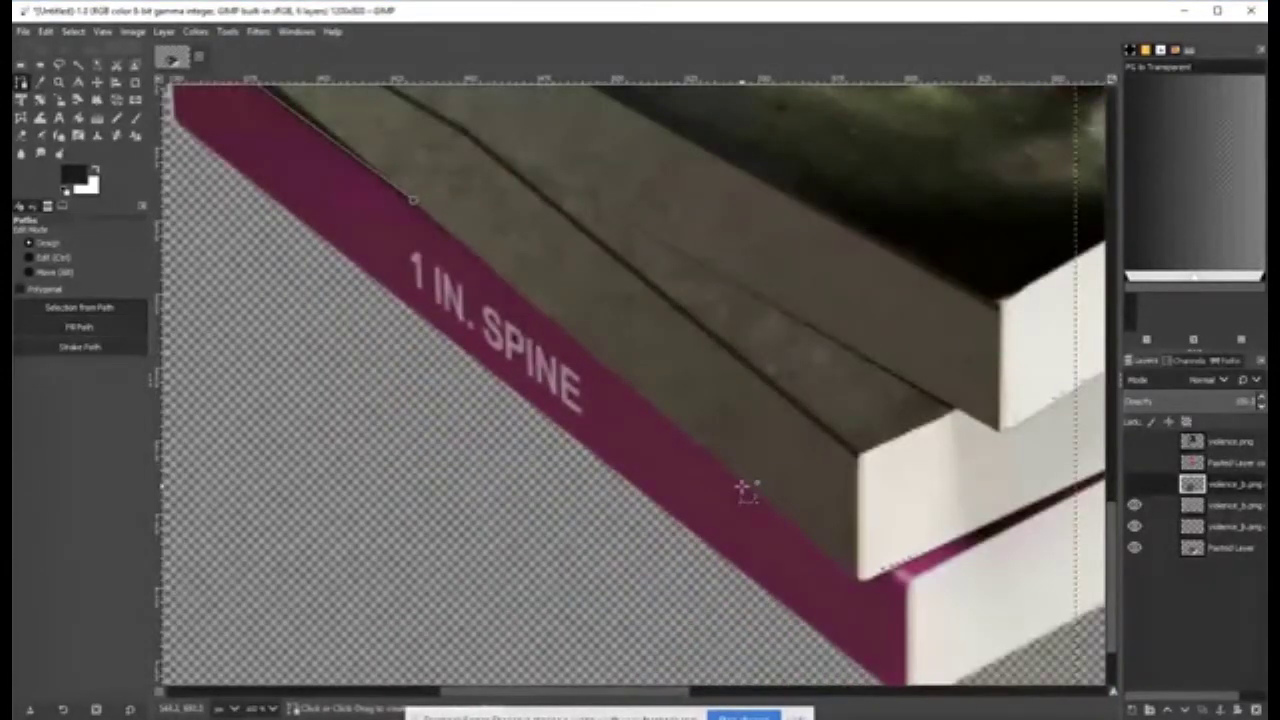
click(436, 218)
click(481, 258)
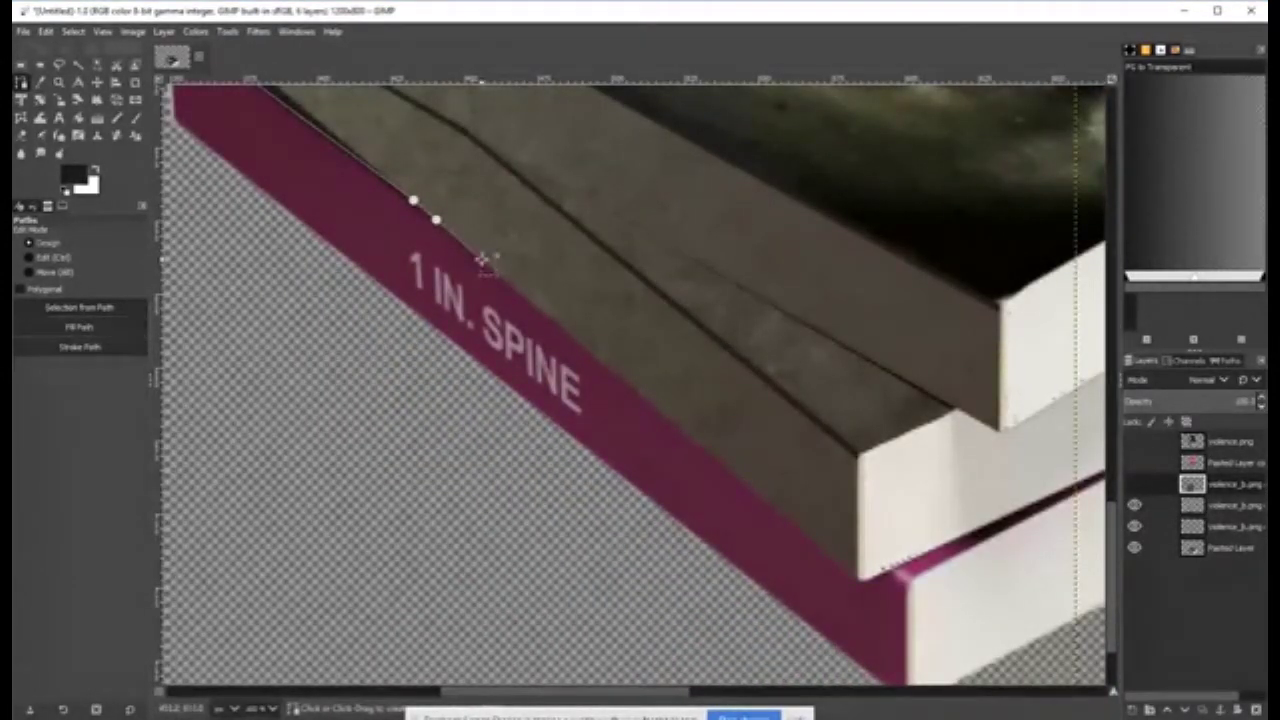
click(709, 452)
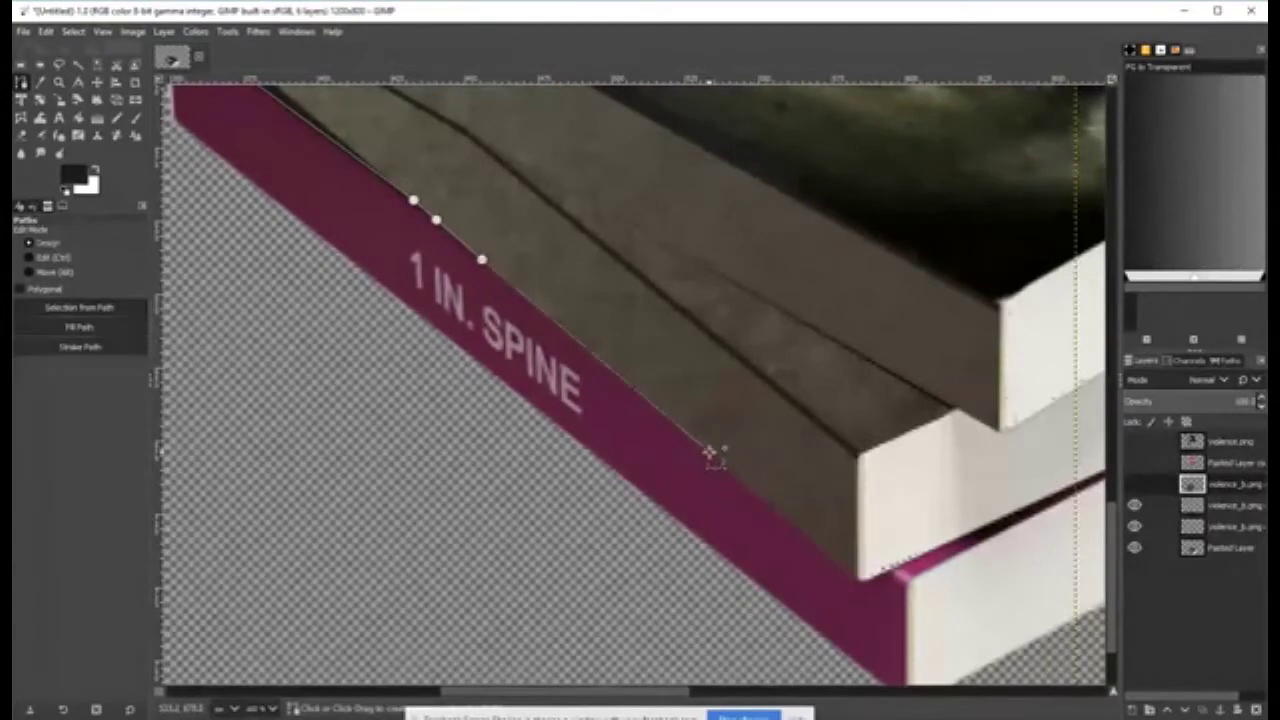
click(856, 580)
click(884, 572)
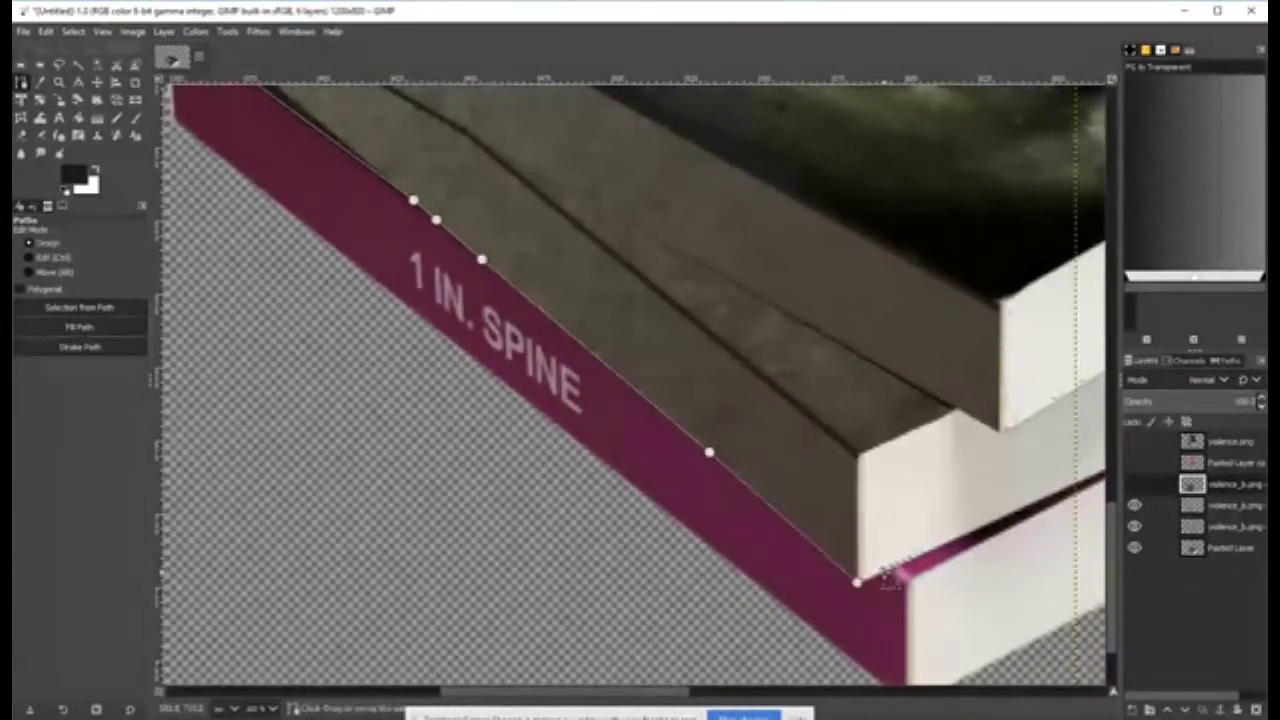
Adjust the path point at the middle book's front corner and continue the path down the bottom spine's front edge to its lower corner.
scroll(878, 622, up, 4)
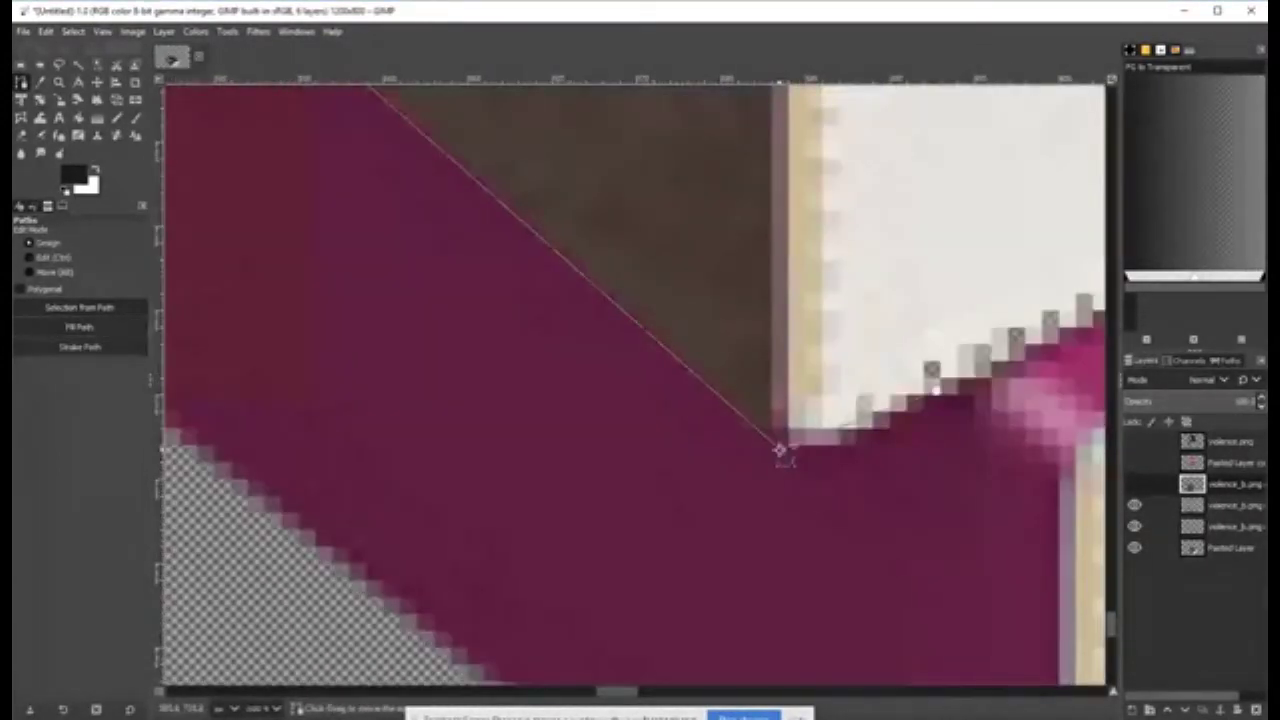
drag(815, 461, 846, 483)
scroll(809, 477, down, 4)
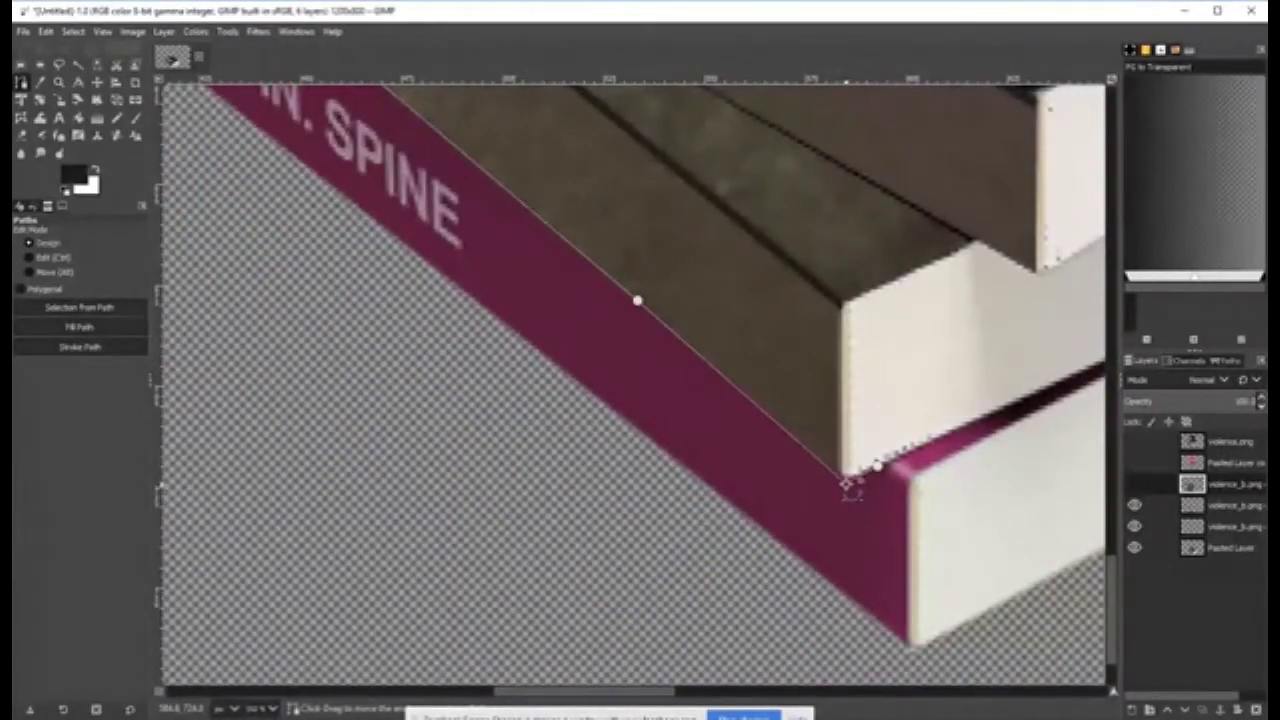
click(889, 470)
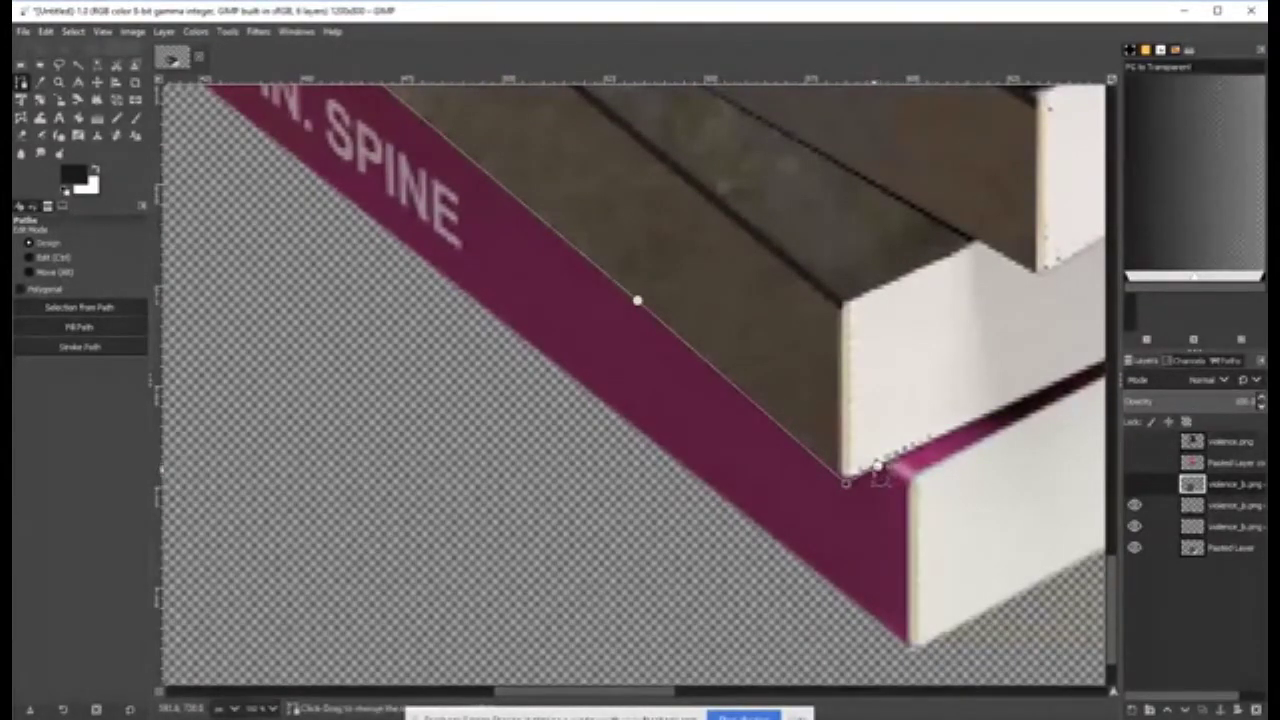
click(878, 466)
click(904, 481)
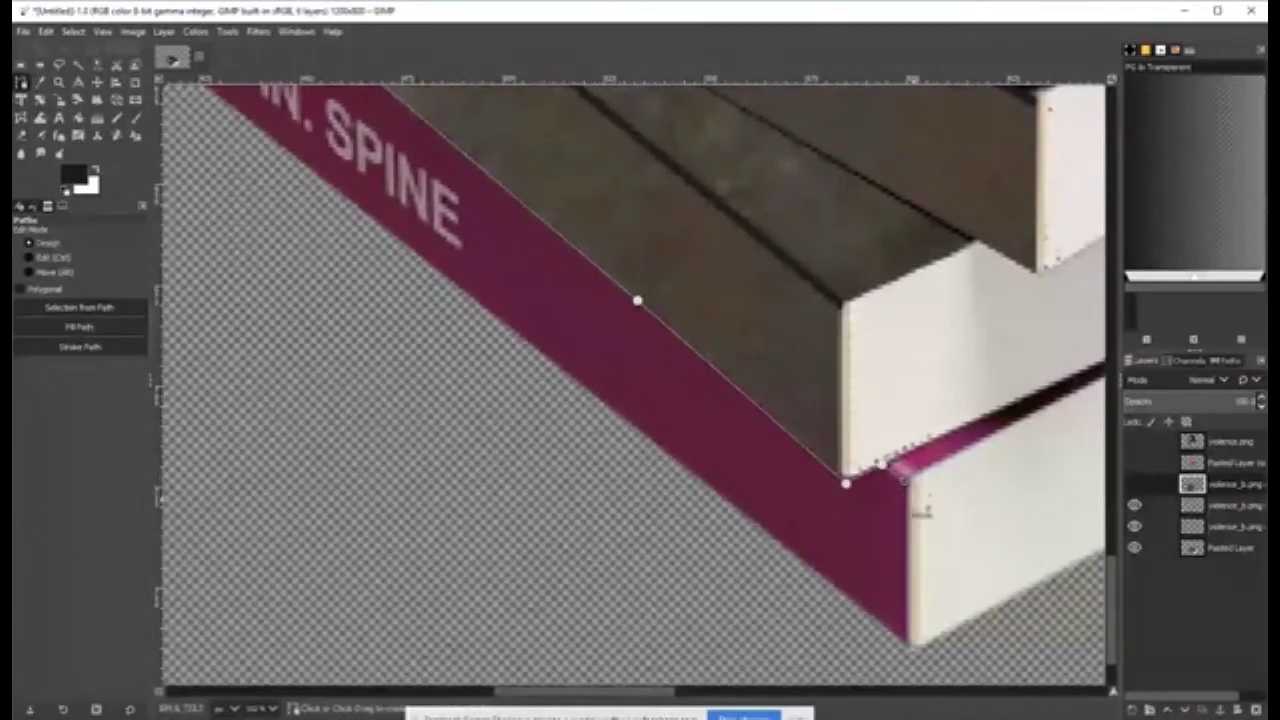
scroll(925, 602, down, 2)
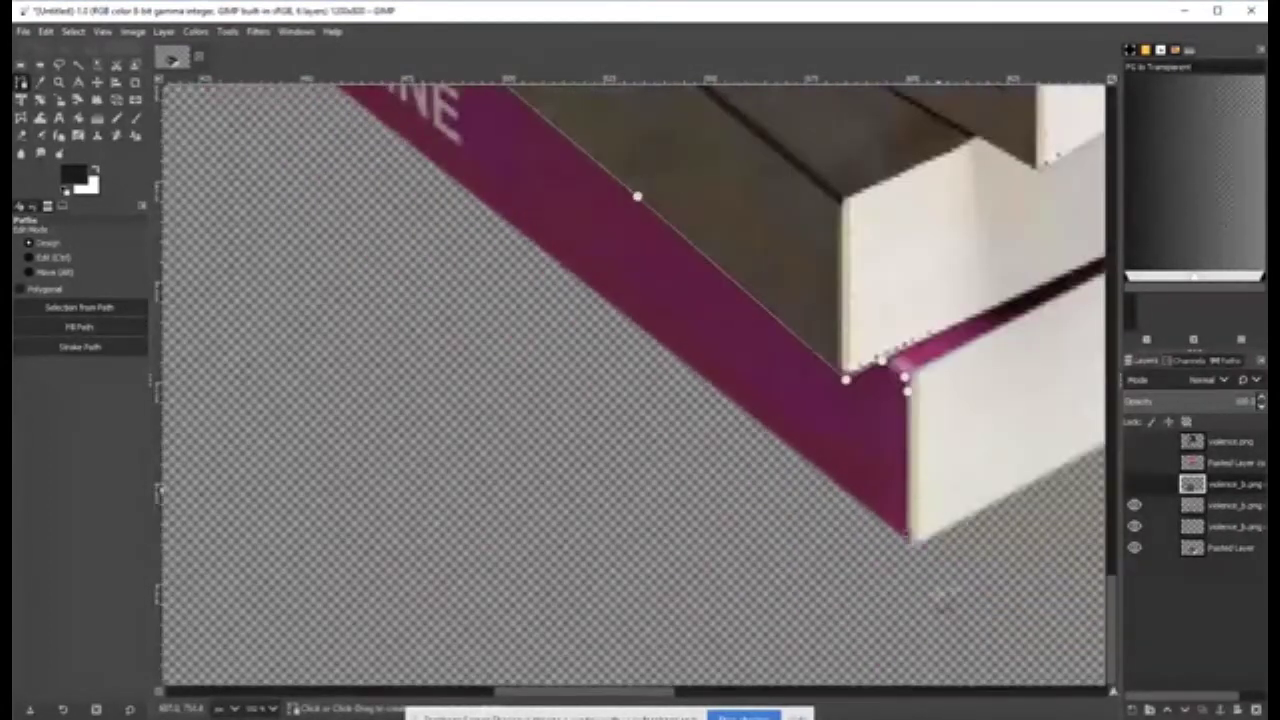
scroll(920, 615, up, 3)
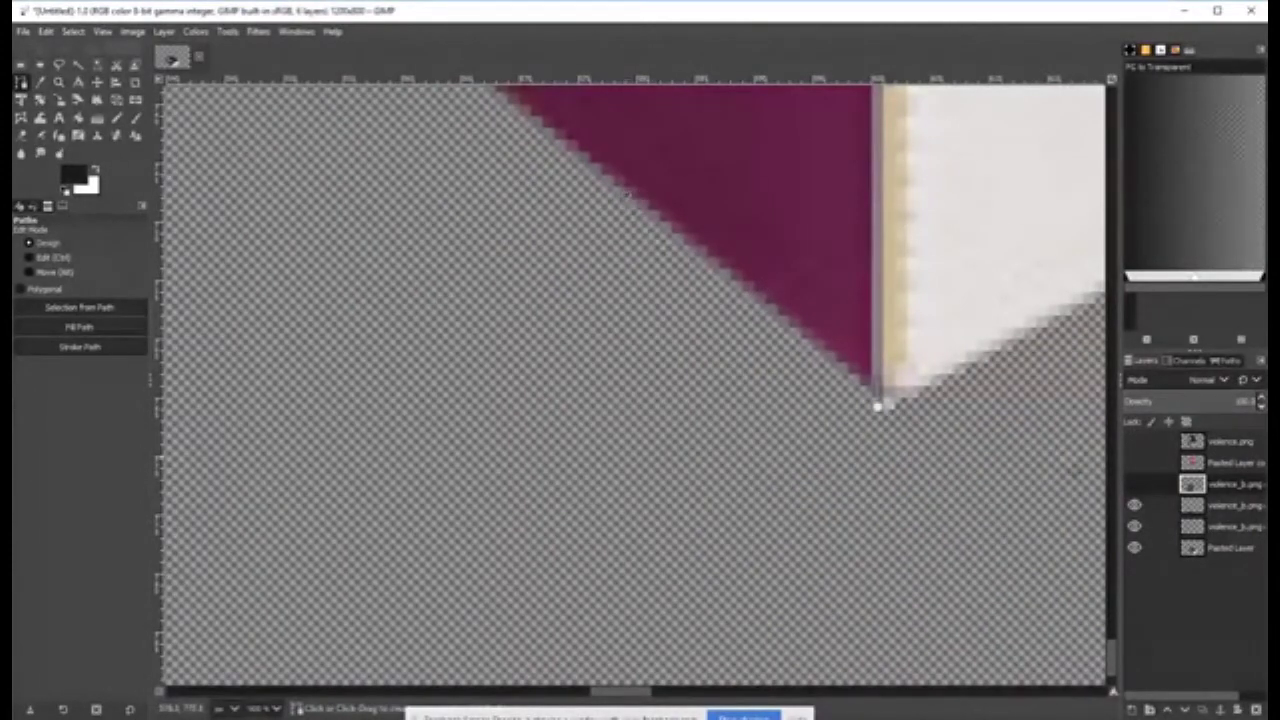
Continue the path along the bottom spine's lower edge to its far corner, close it at the starting point and convert it to a selection.
scroll(572, 394, down, 3)
scroll(448, 372, up, 3)
scroll(448, 372, left, 3)
click(468, 296)
drag(420, 276, 705, 648)
click(262, 271)
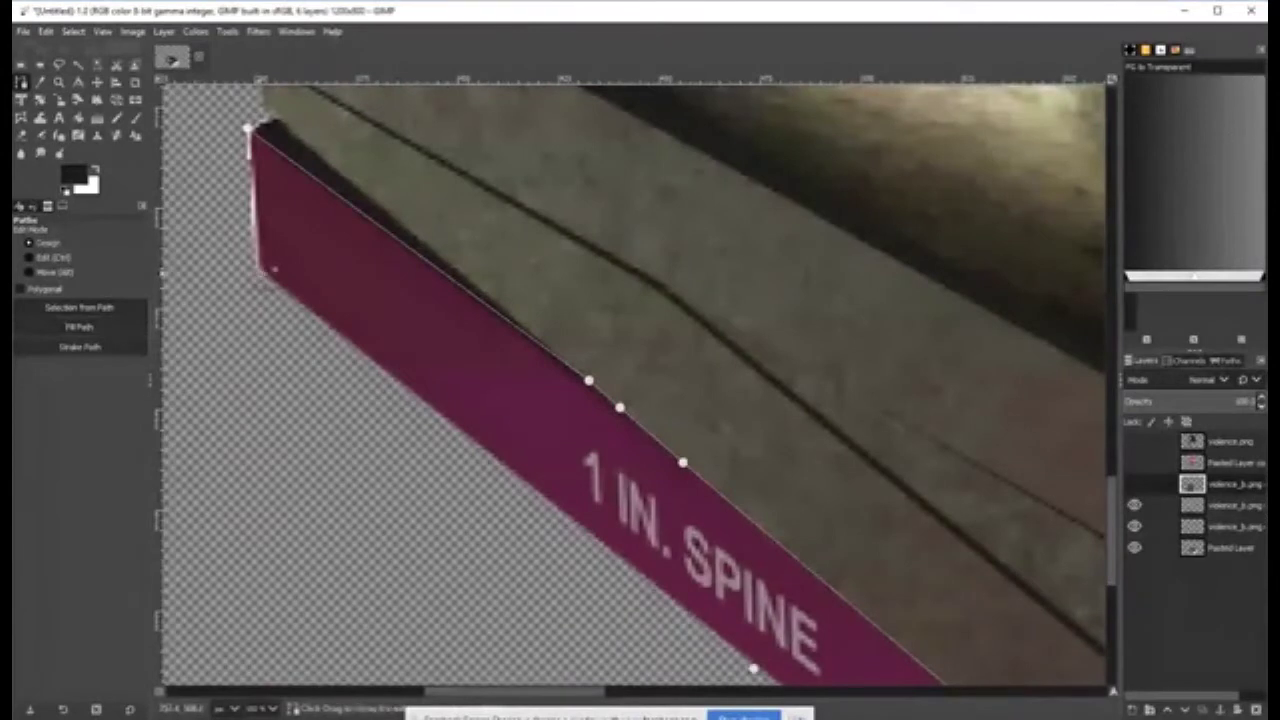
scroll(319, 431, up, 3)
drag(257, 90, 605, 630)
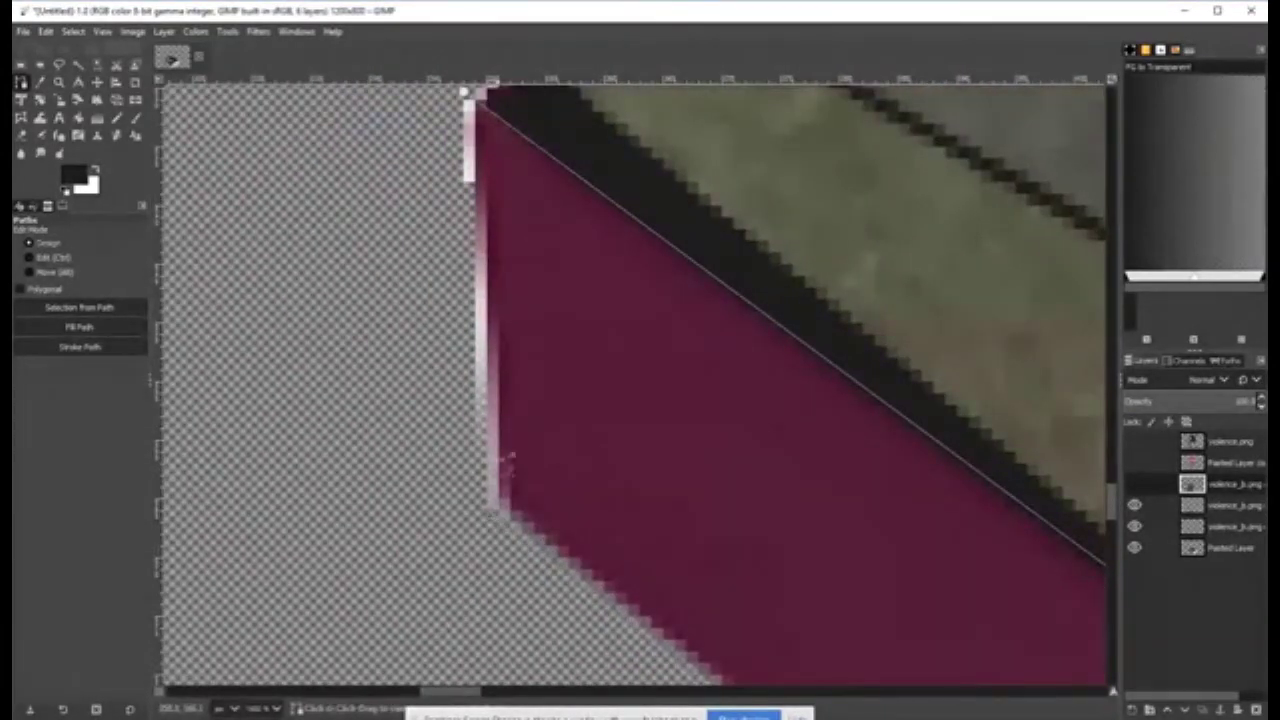
ctrl+click(466, 93)
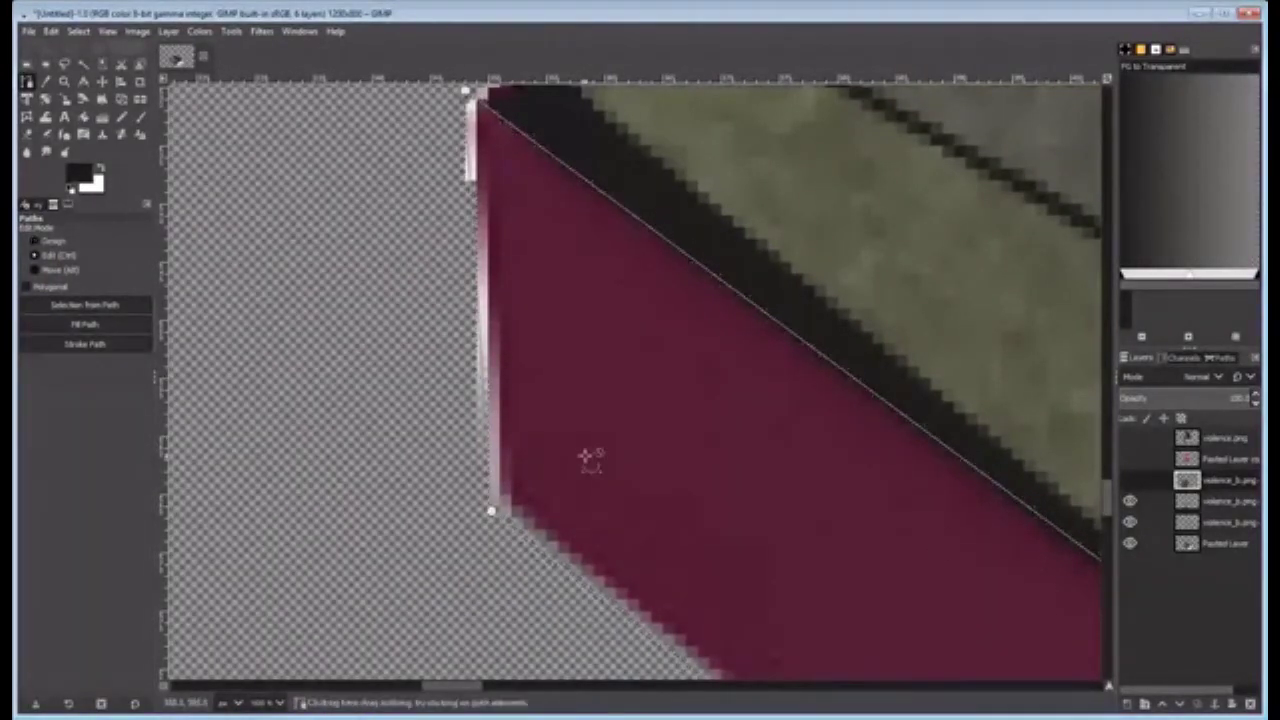
scroll(586, 458, down, 6)
scroll(600, 450, down, 2)
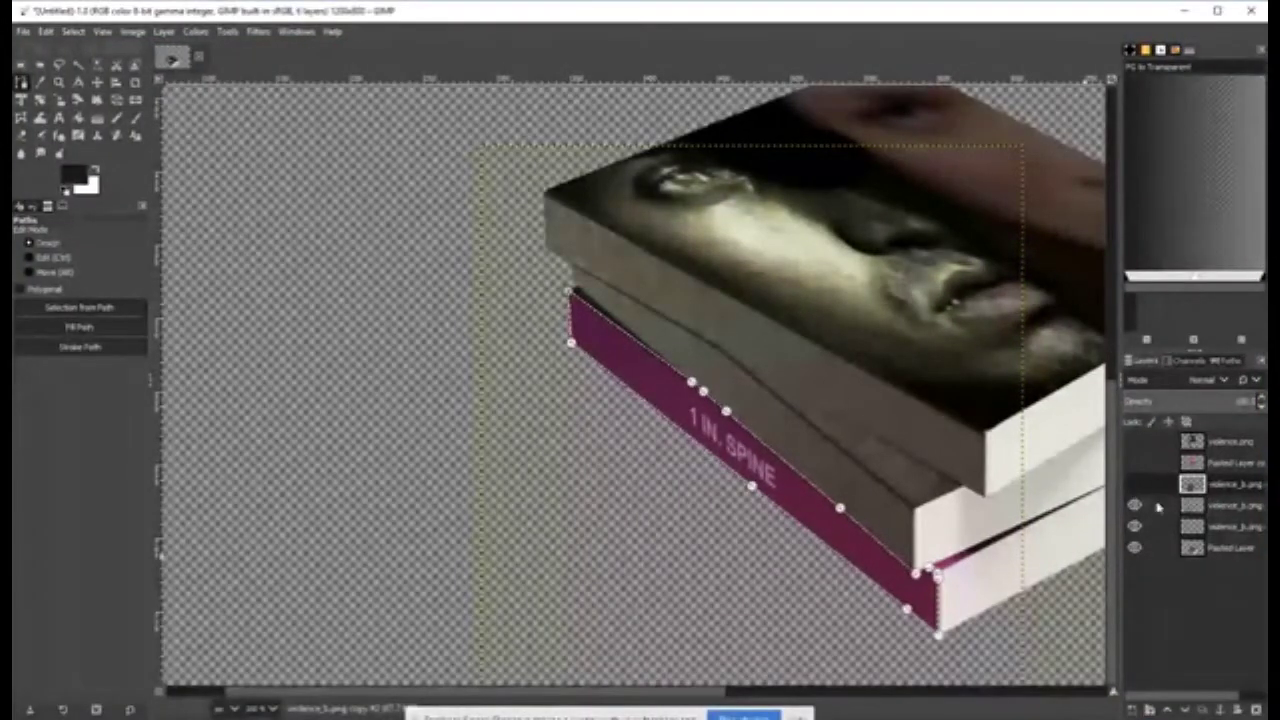
Show the selected texture copy, delete everything outside the bottom spine's outline and clear the selection.
click(1134, 484)
key(Delete)
key(ctrl+z)
key(ctrl+i)
key(Delete)
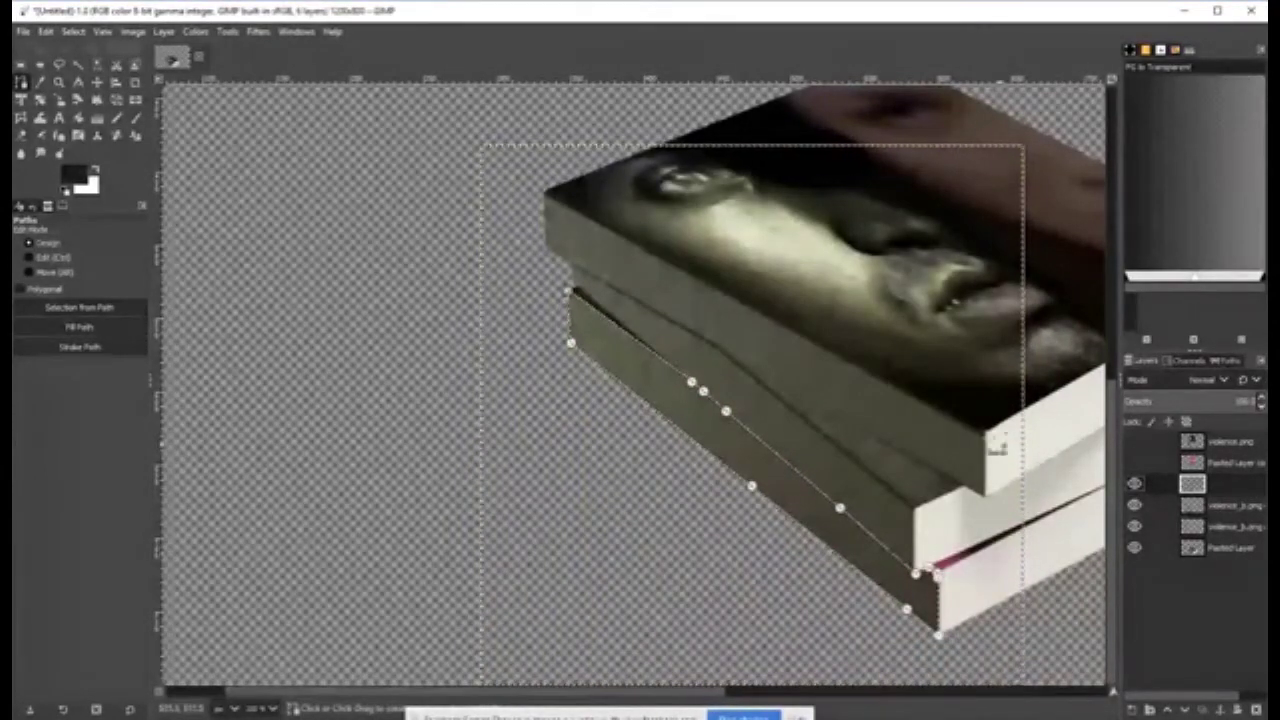
click(97, 81)
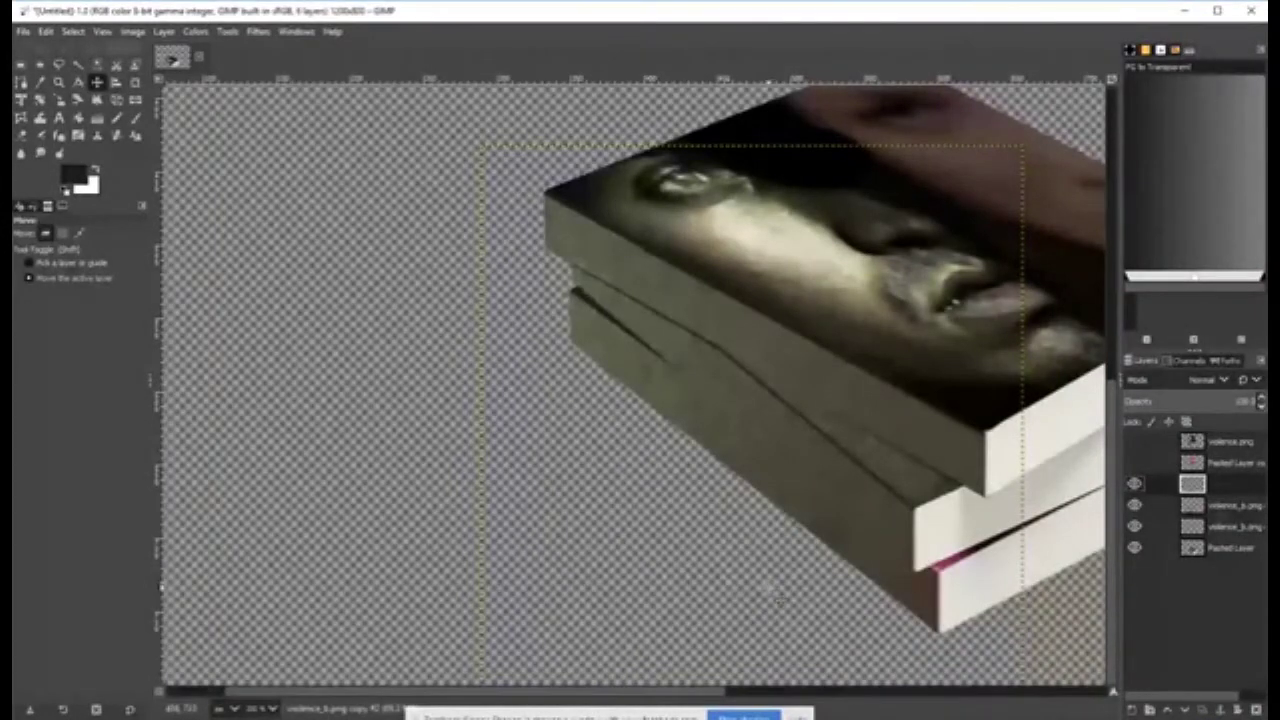
Isolate the middle book's texture layers, merge them into one layer and add a soft drop shadow to it.
shift+click(1134, 547)
shift+click(1134, 547)
click(1134, 484)
click(1134, 547)
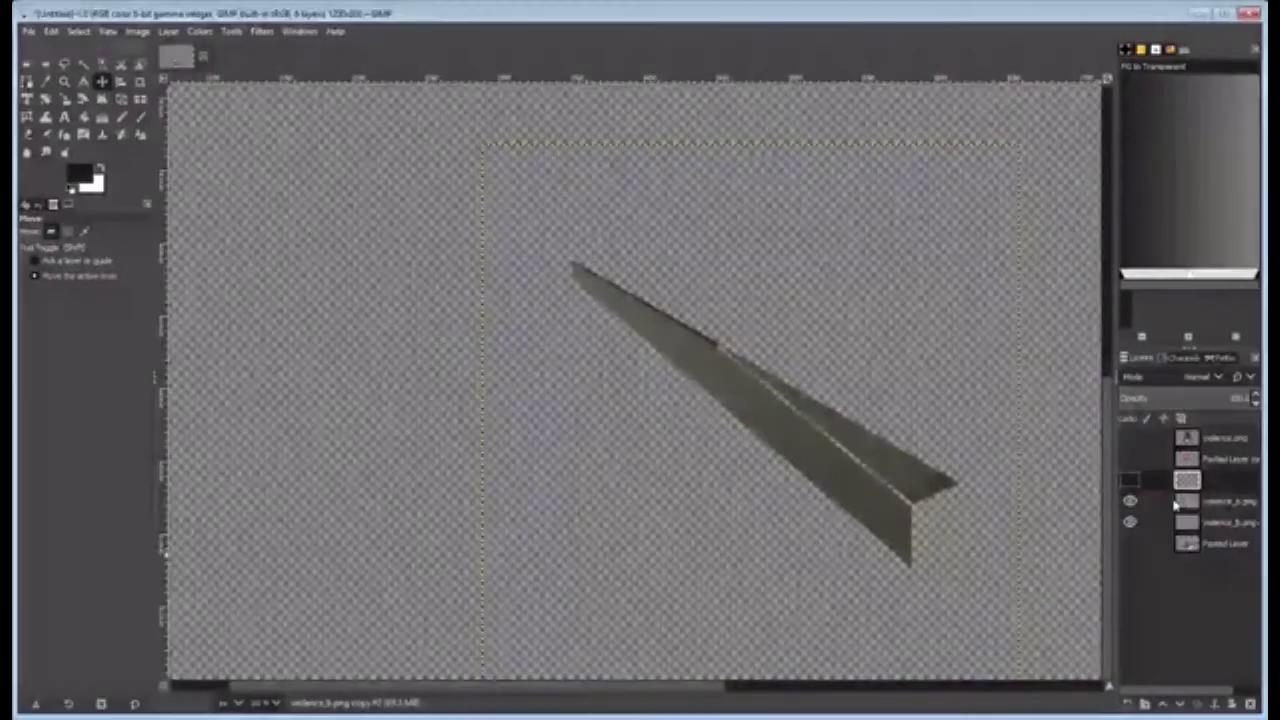
click(1176, 505)
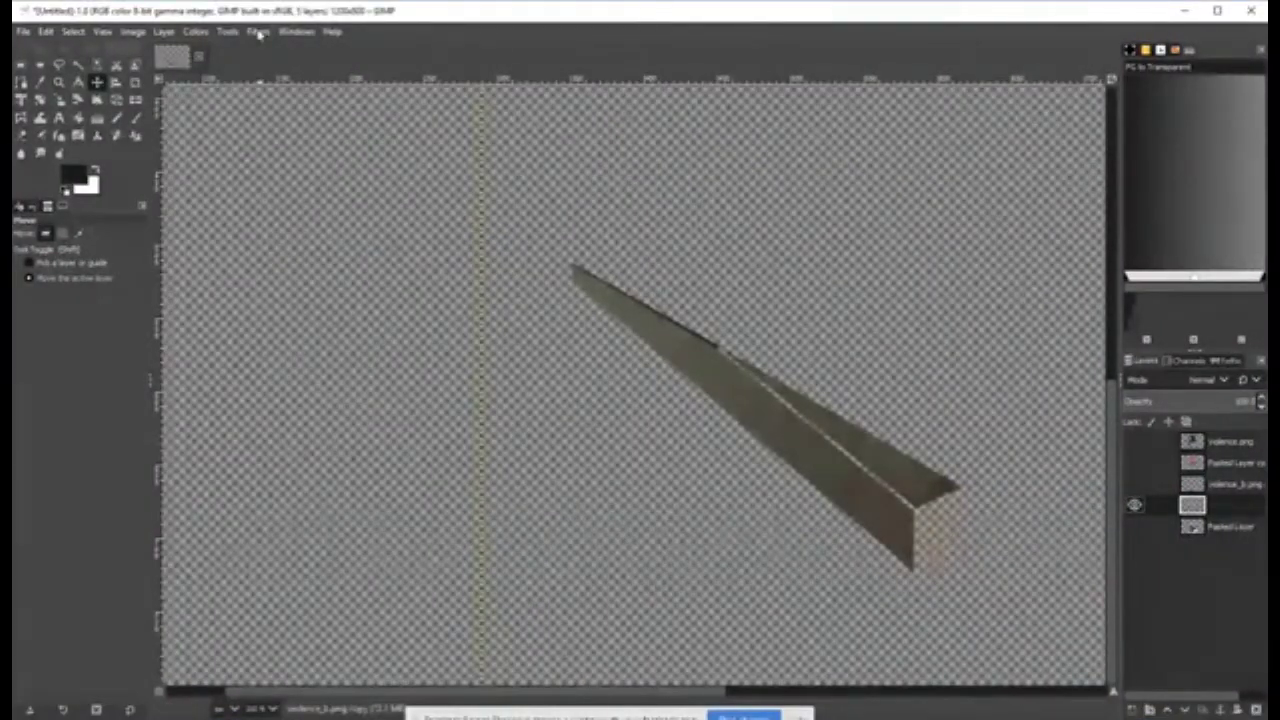
click(258, 32)
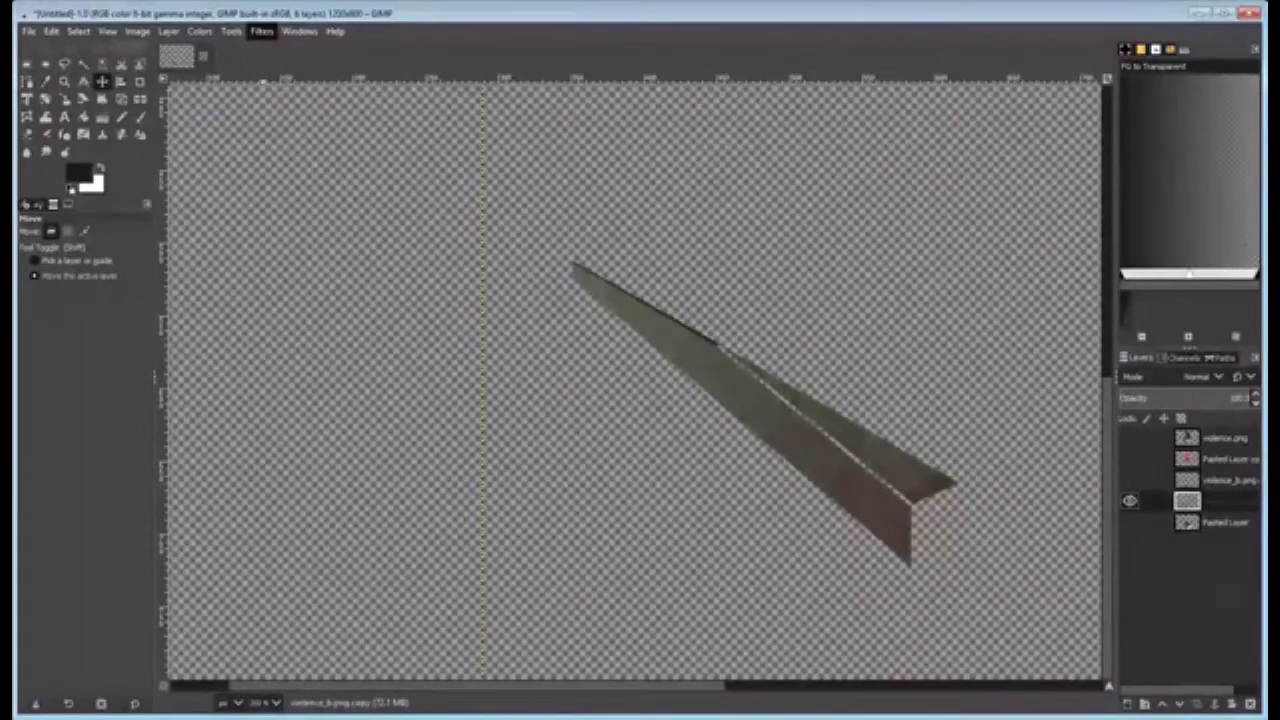
click(538, 276)
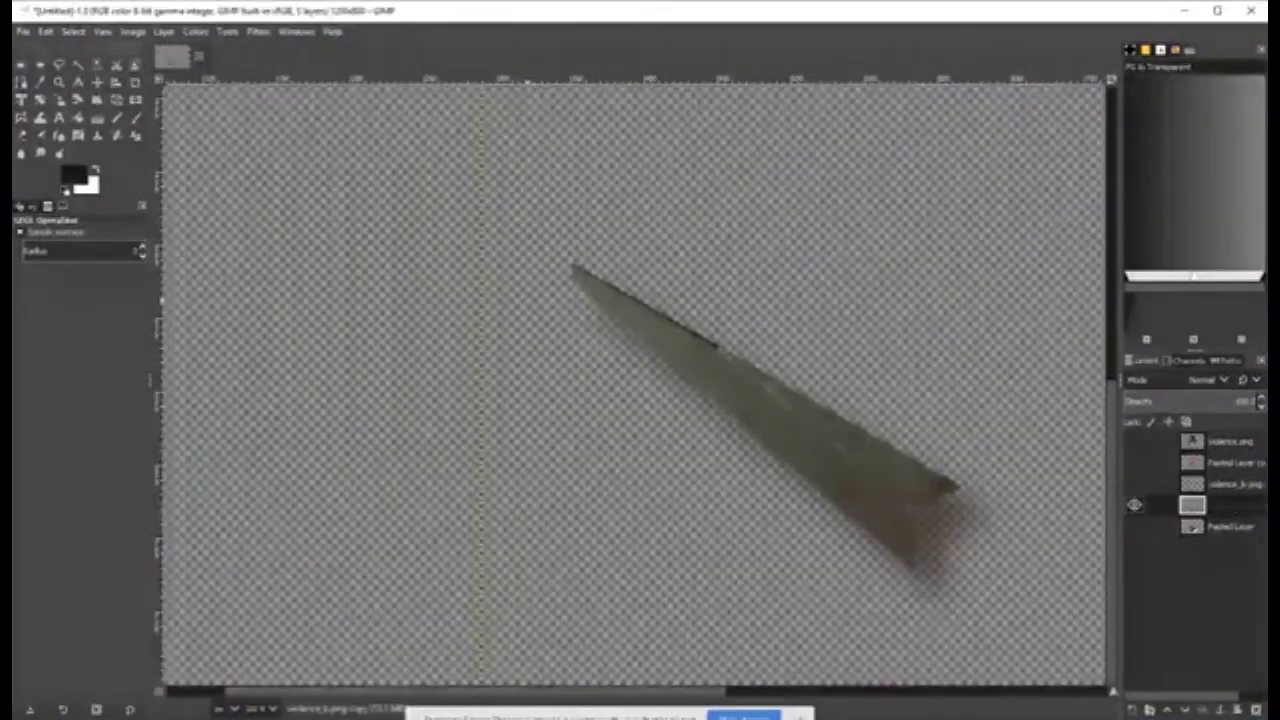
Show the bottom spine texture and the book stack layer again, and merge all visible layers into one.
click(1134, 484)
click(1134, 526)
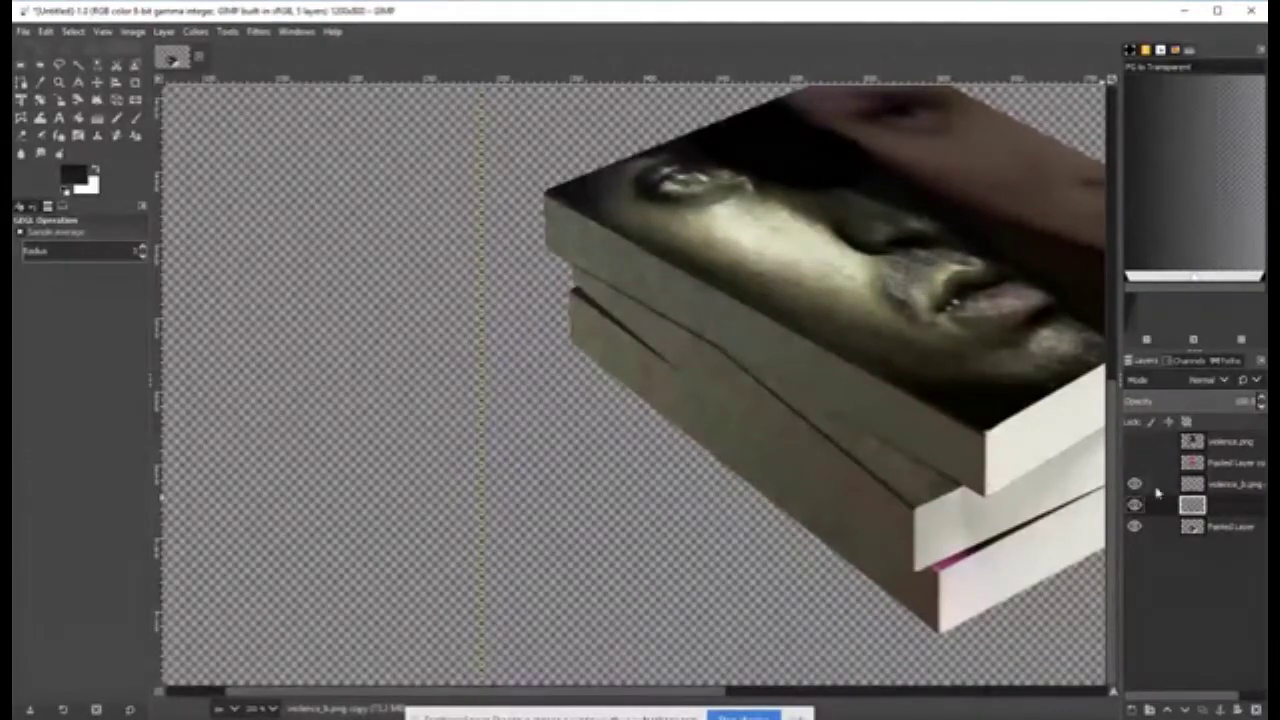
click(1166, 712)
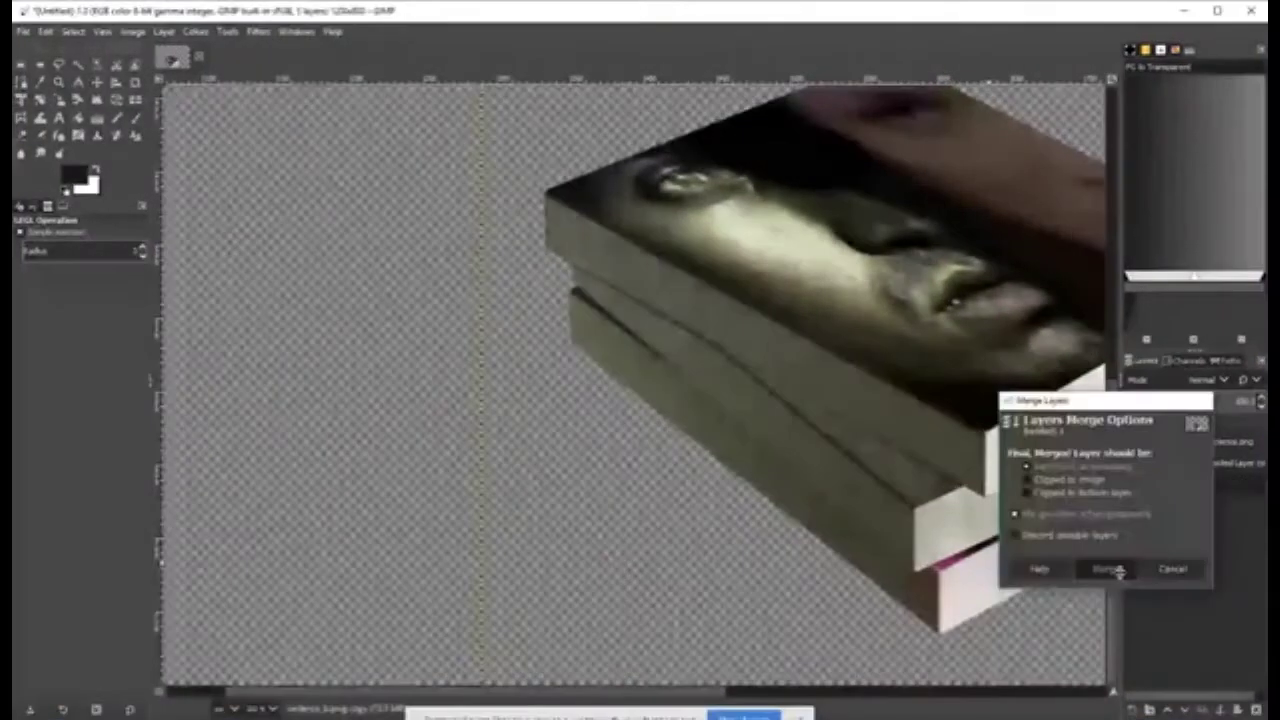
key(Return)
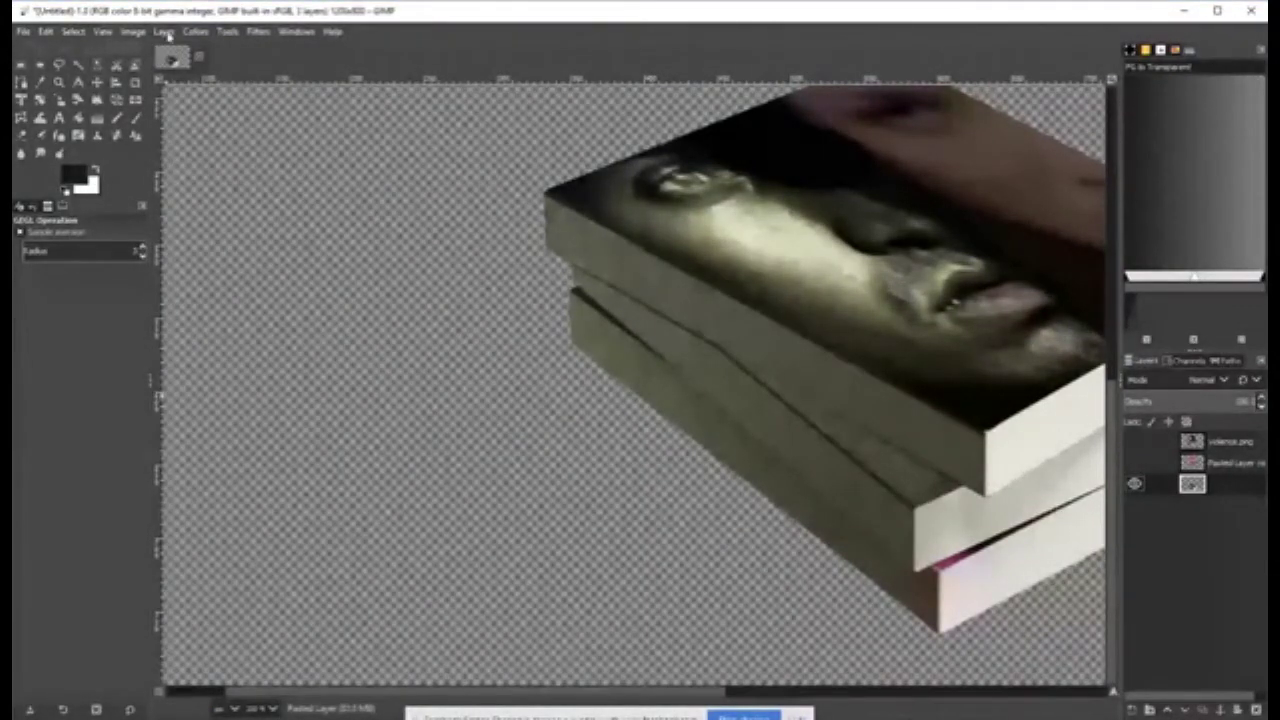
Outline the front part of the top book's cover with a closed four-point path and convert it to a selection.
scroll(478, 407, down, 2)
scroll(378, 465, up, 1)
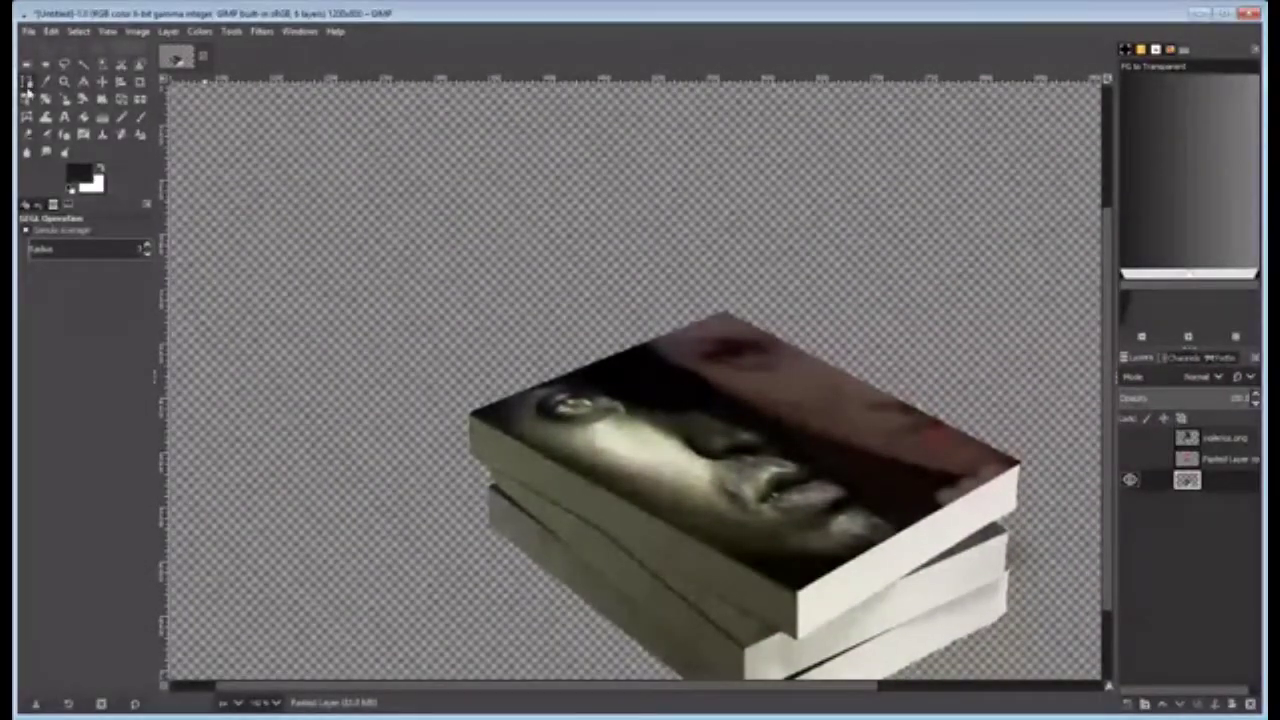
click(22, 84)
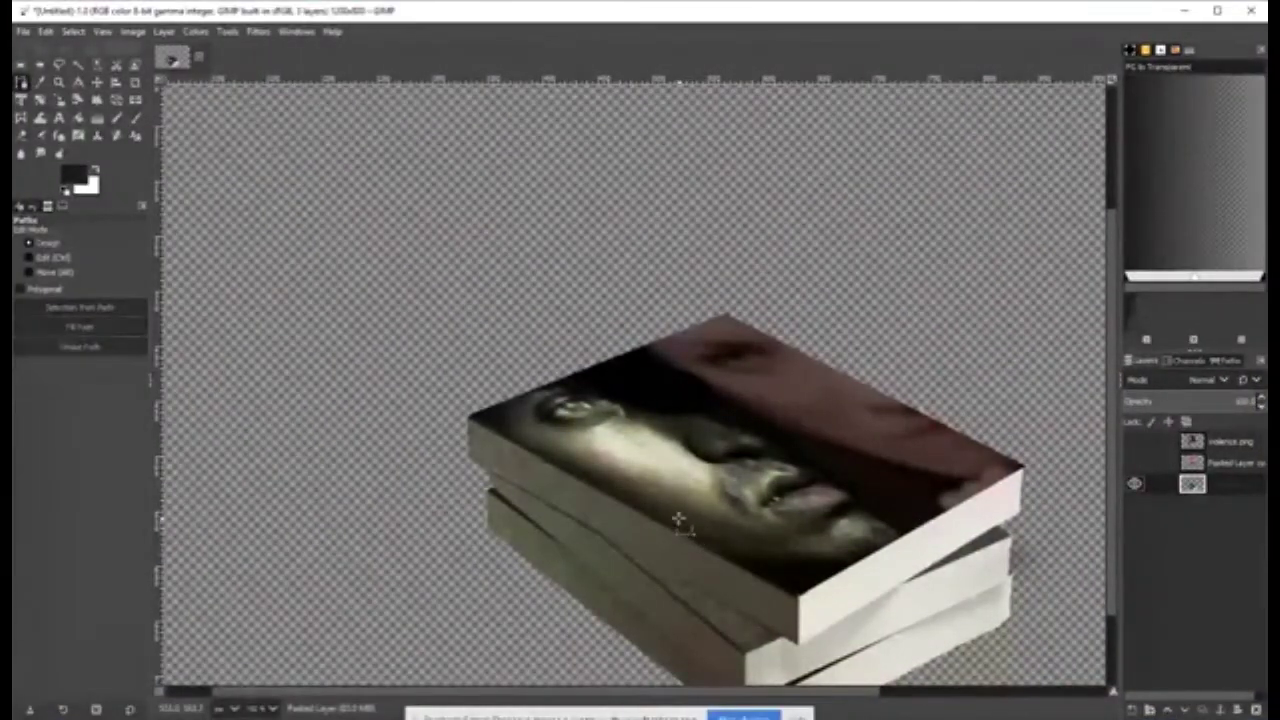
click(573, 467)
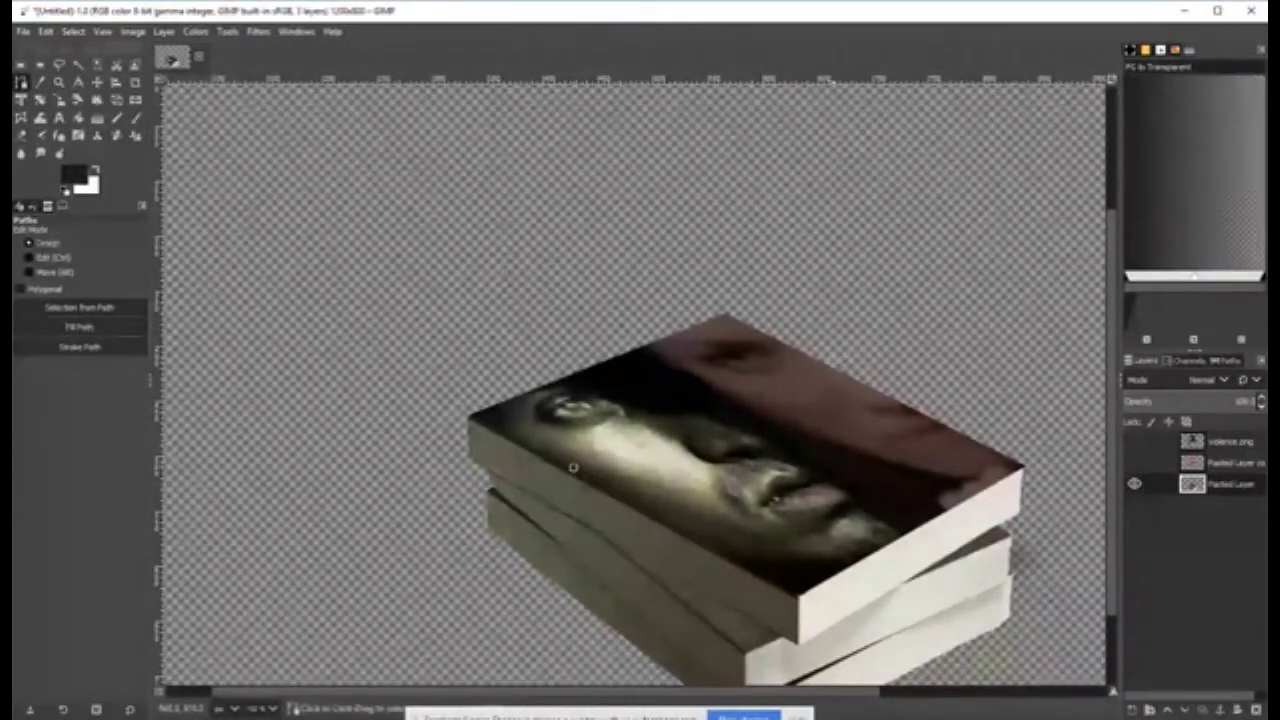
click(791, 352)
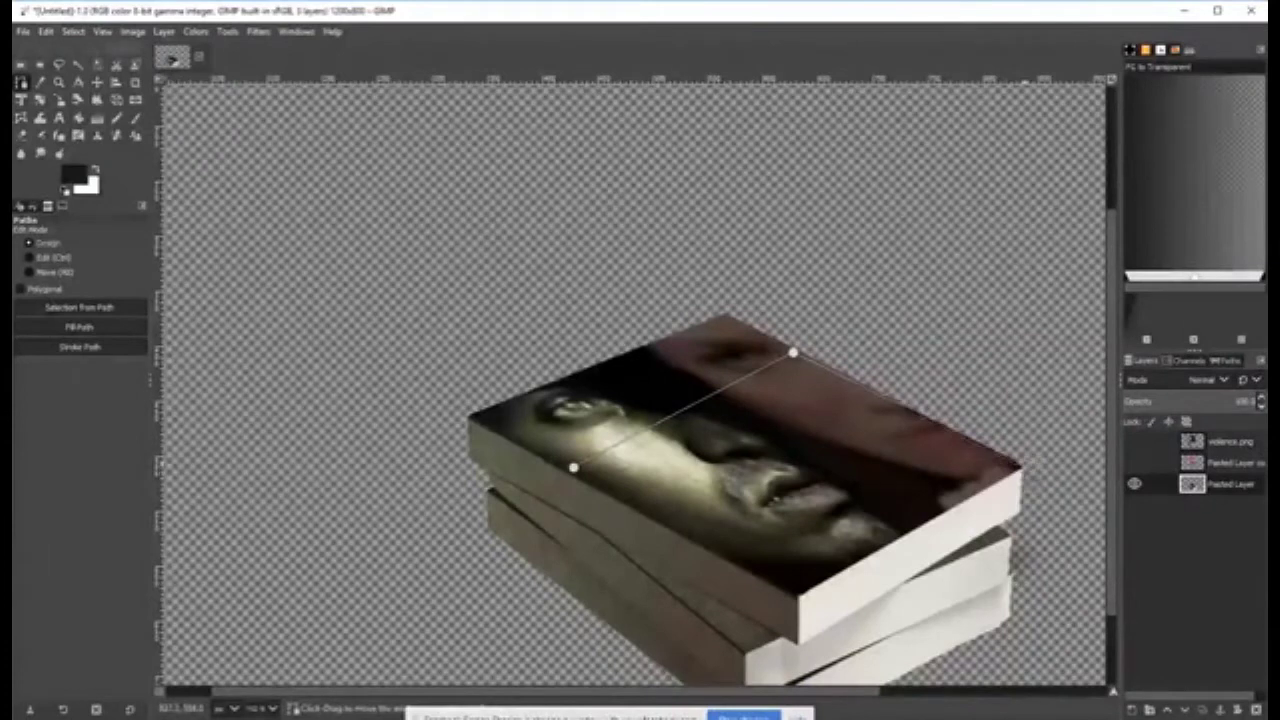
click(800, 598)
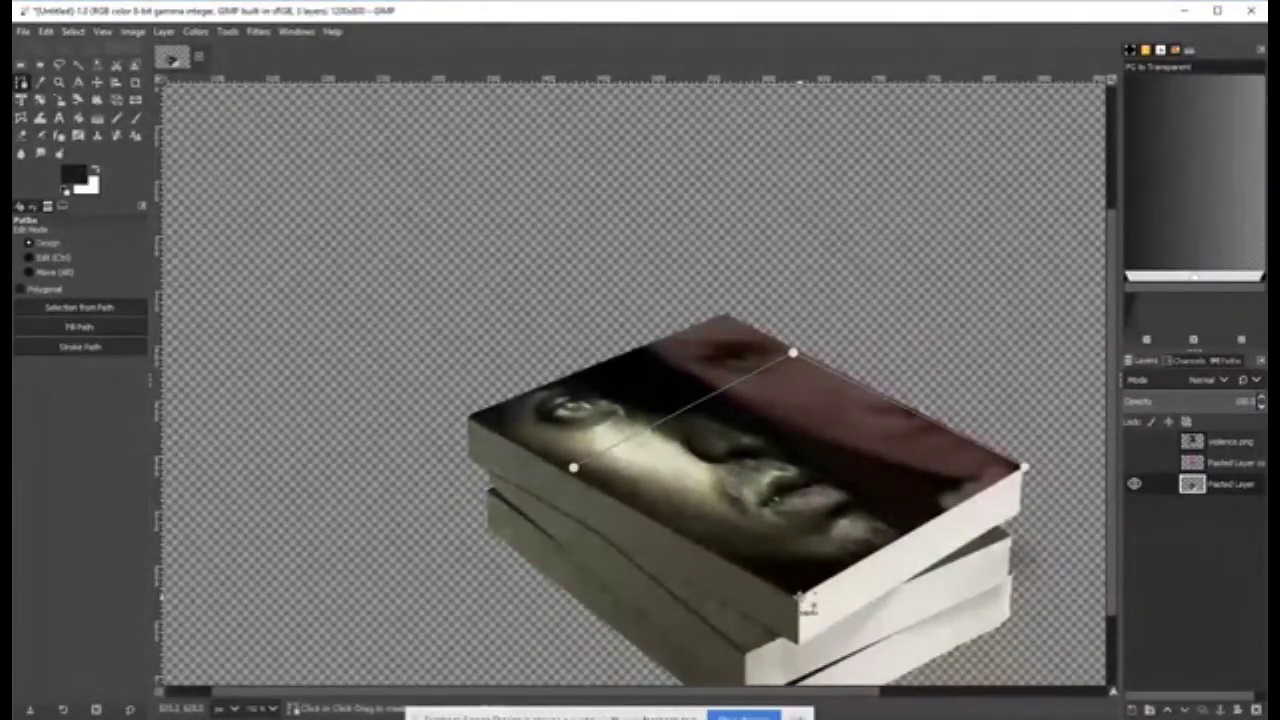
ctrl+click(576, 470)
click(80, 308)
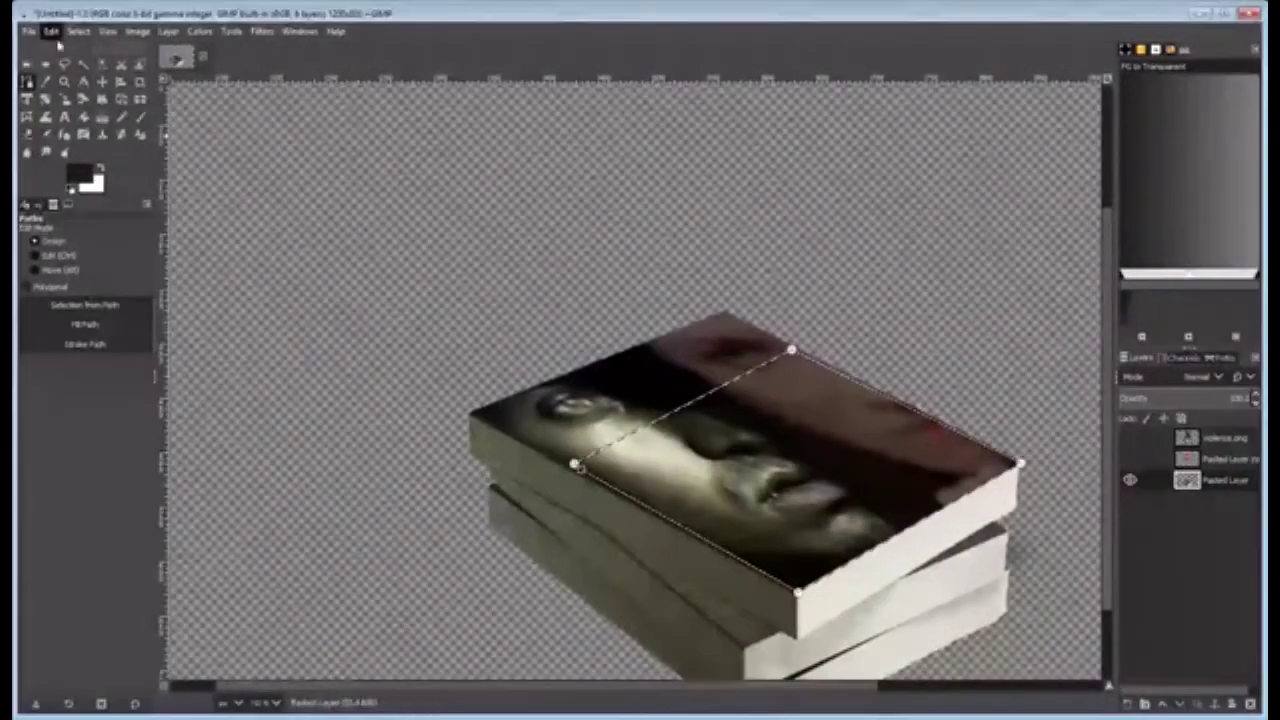
Copy the visible cover area, paste it as a new layer and move it over the middle book's front corner.
click(78, 31)
click(100, 72)
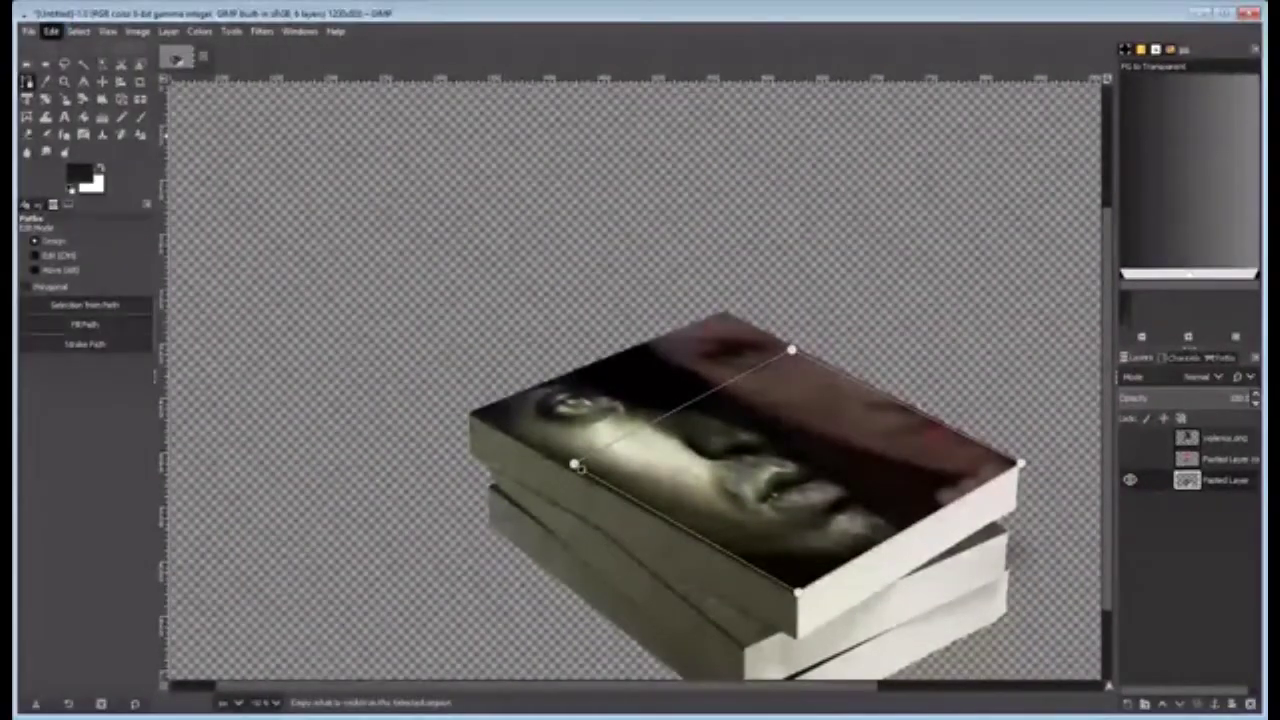
click(309, 251)
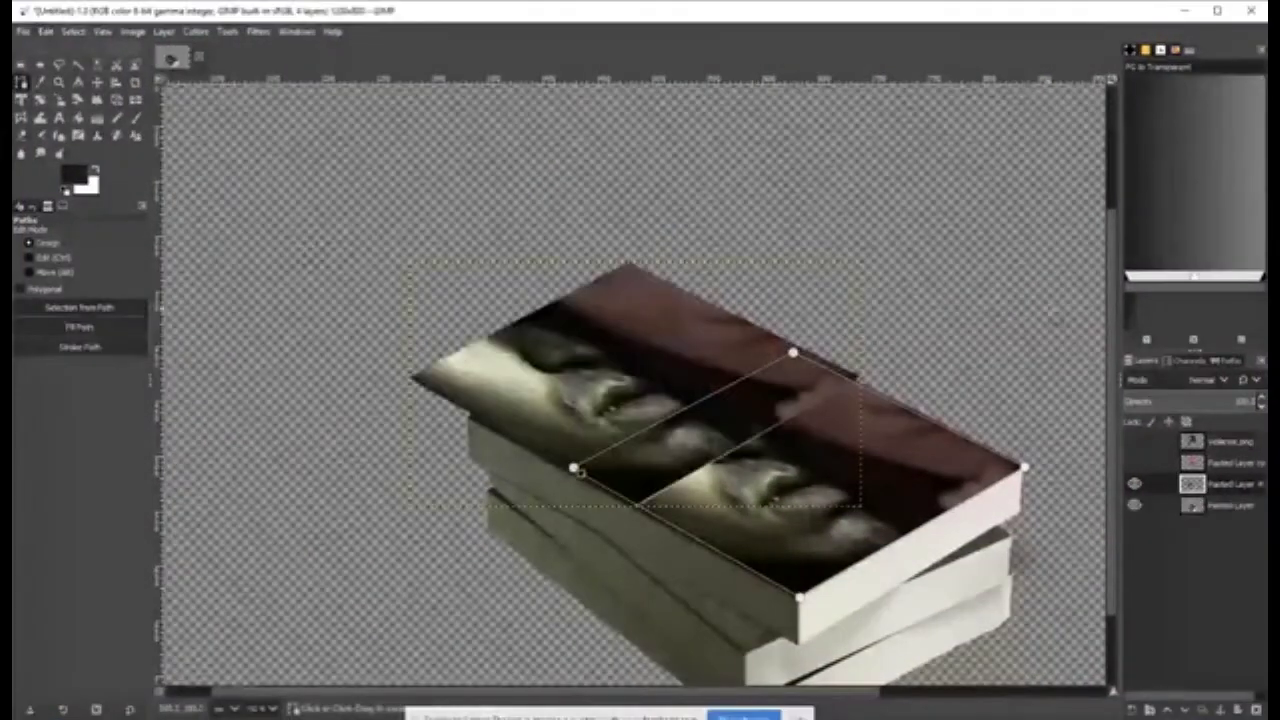
click(97, 82)
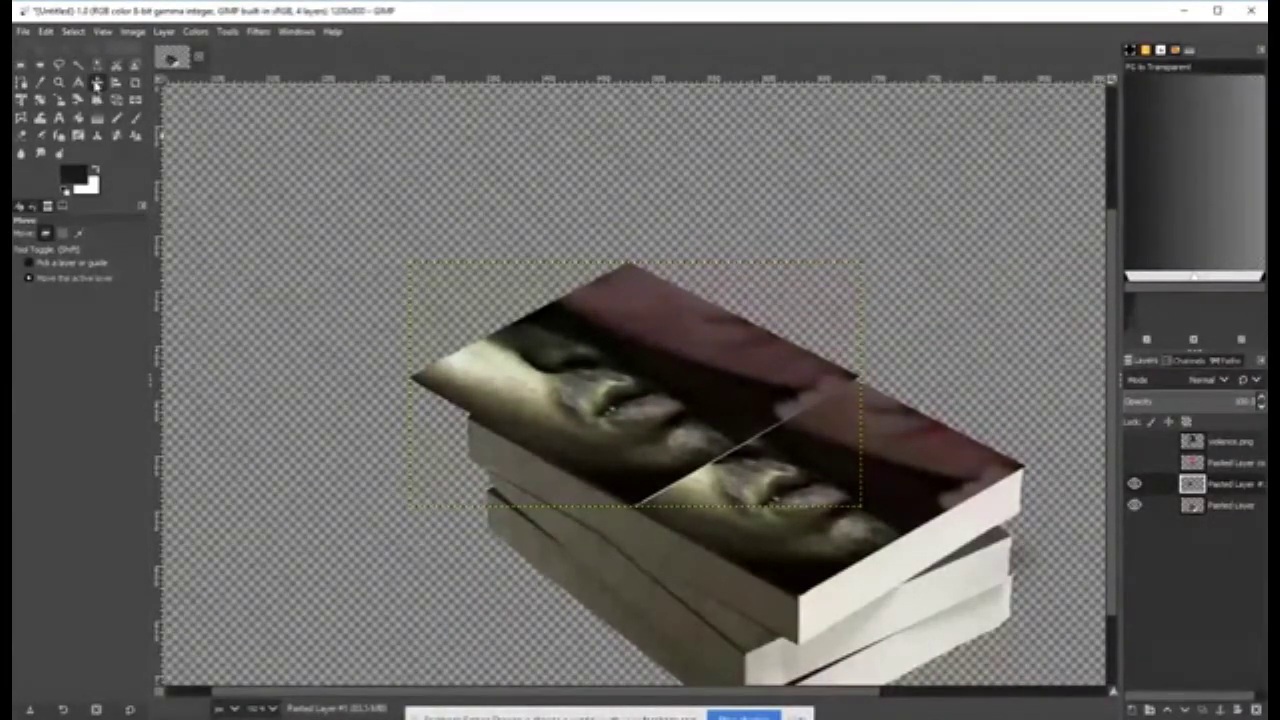
drag(470, 285, 599, 429)
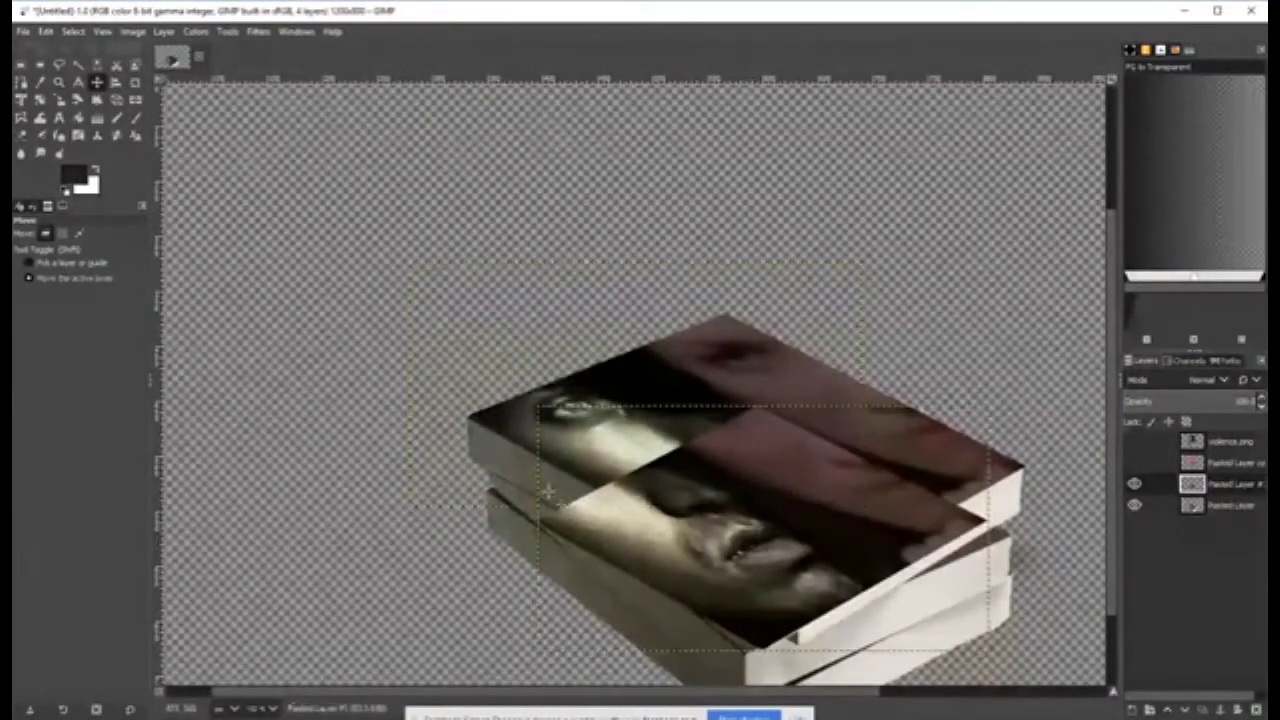
Duplicate the pasted cover layer, hide the original and rotate the duplicate clockwise by about 5 degrees.
click(1203, 712)
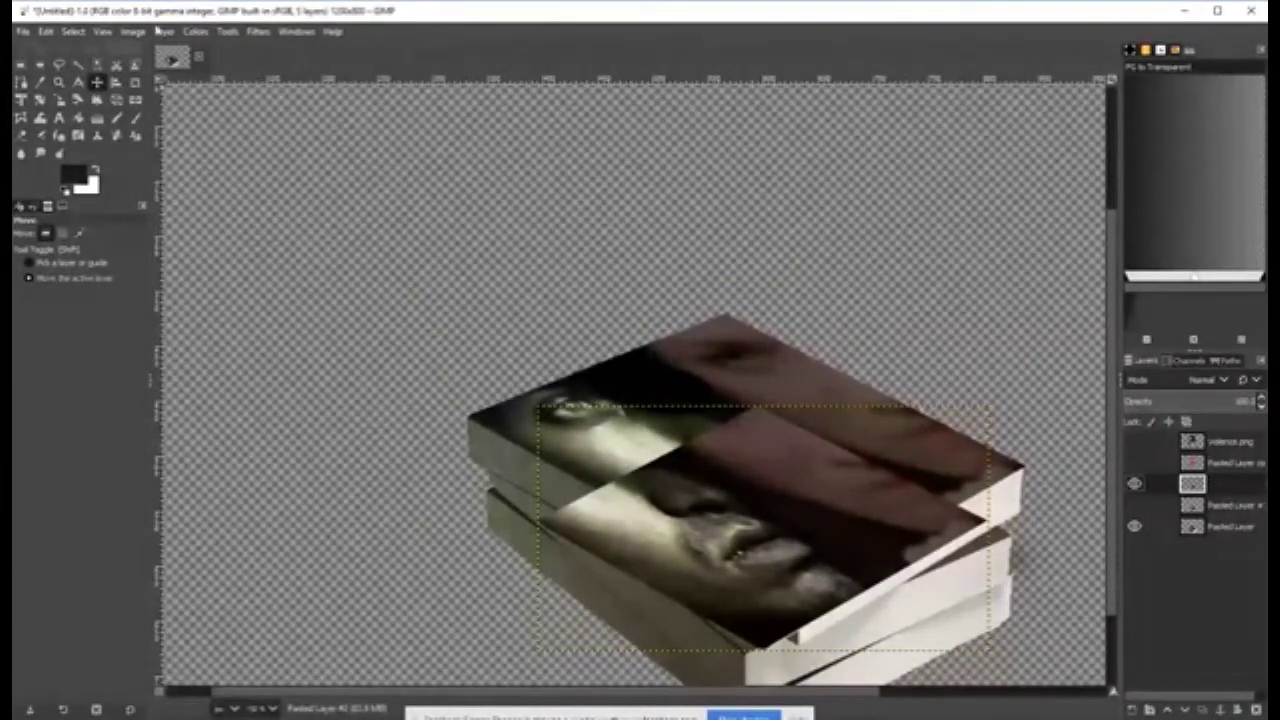
click(40, 100)
drag(951, 512, 952, 527)
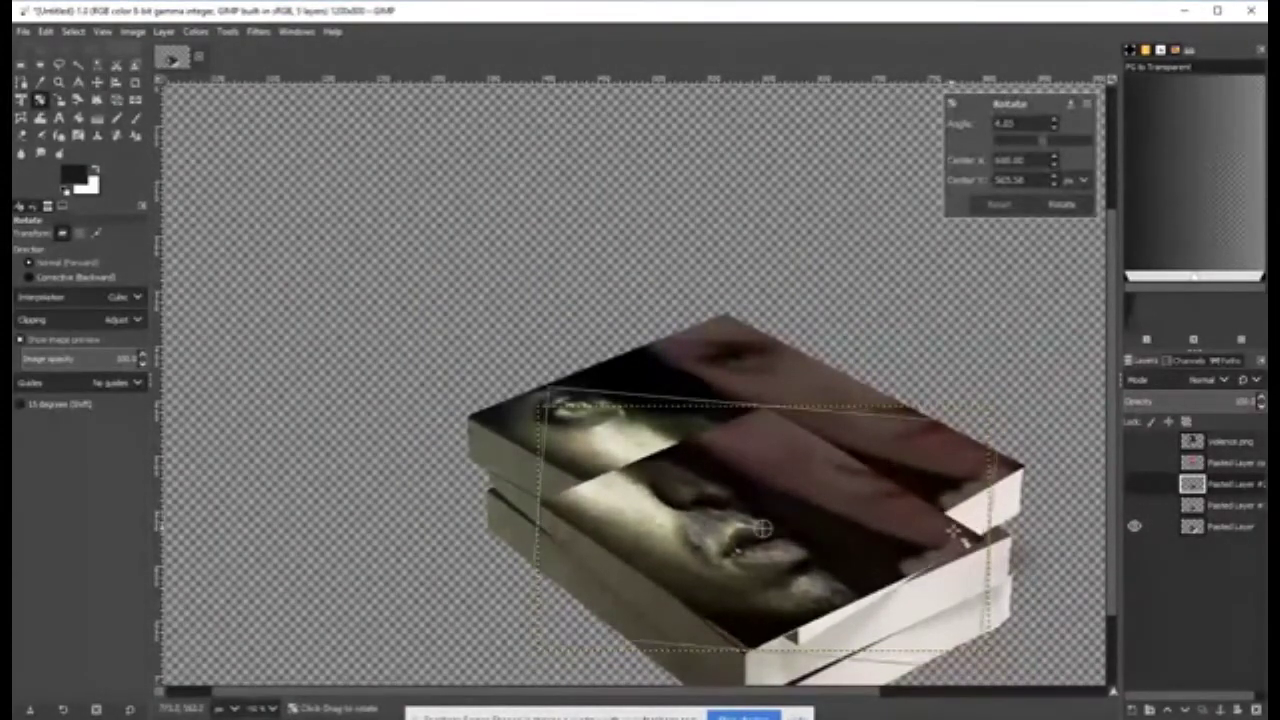
click(1062, 204)
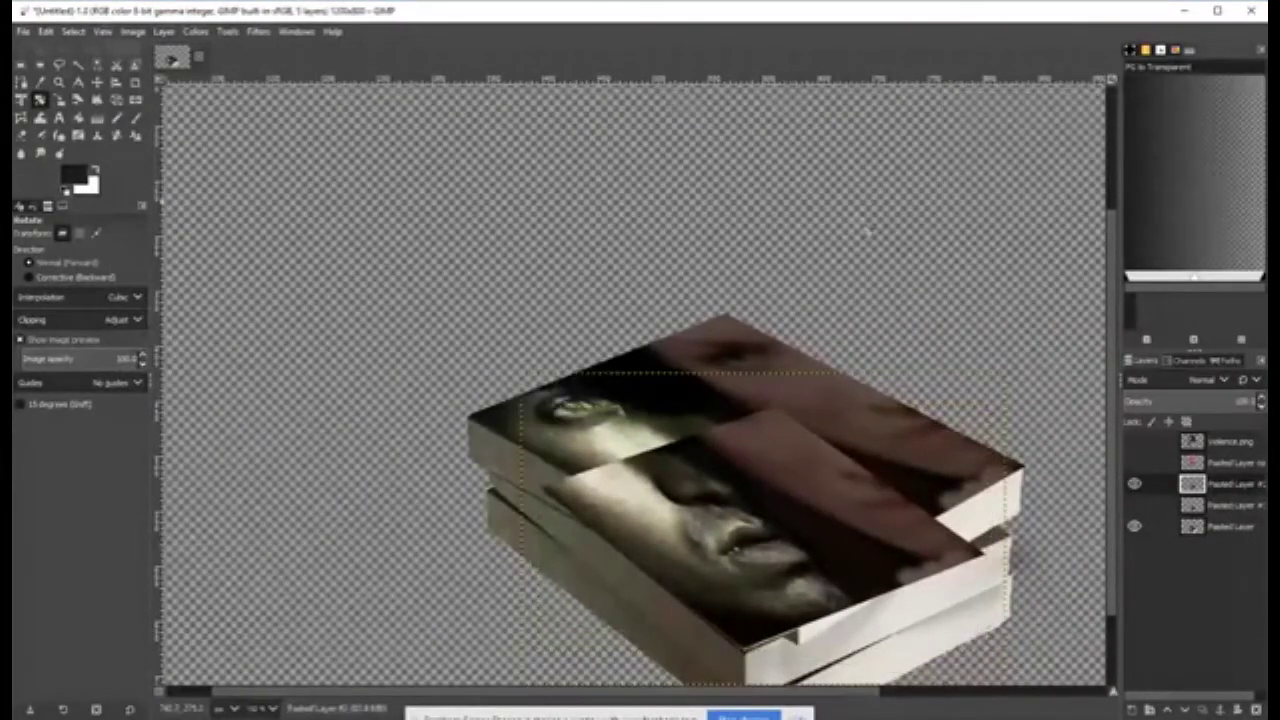
Warp the rotated cover duplicate in perspective so its edges line up with the middle book's front and side corners.
key(m)
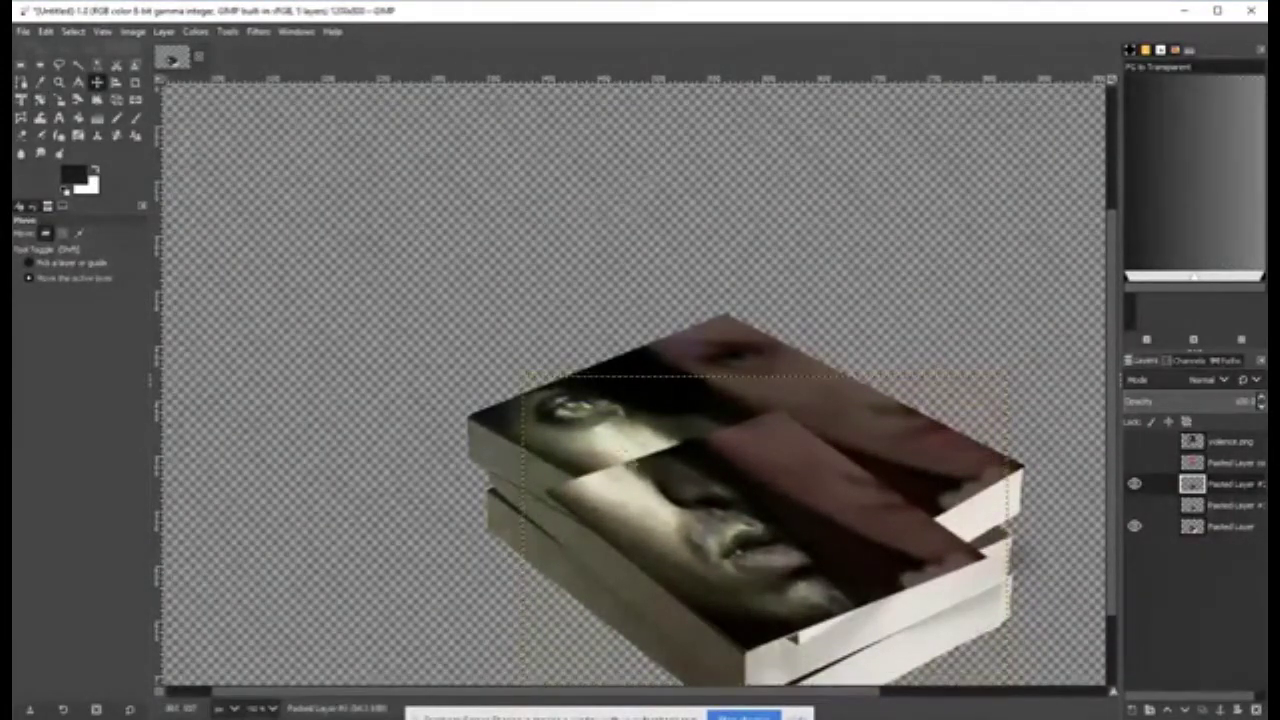
key(shift+s)
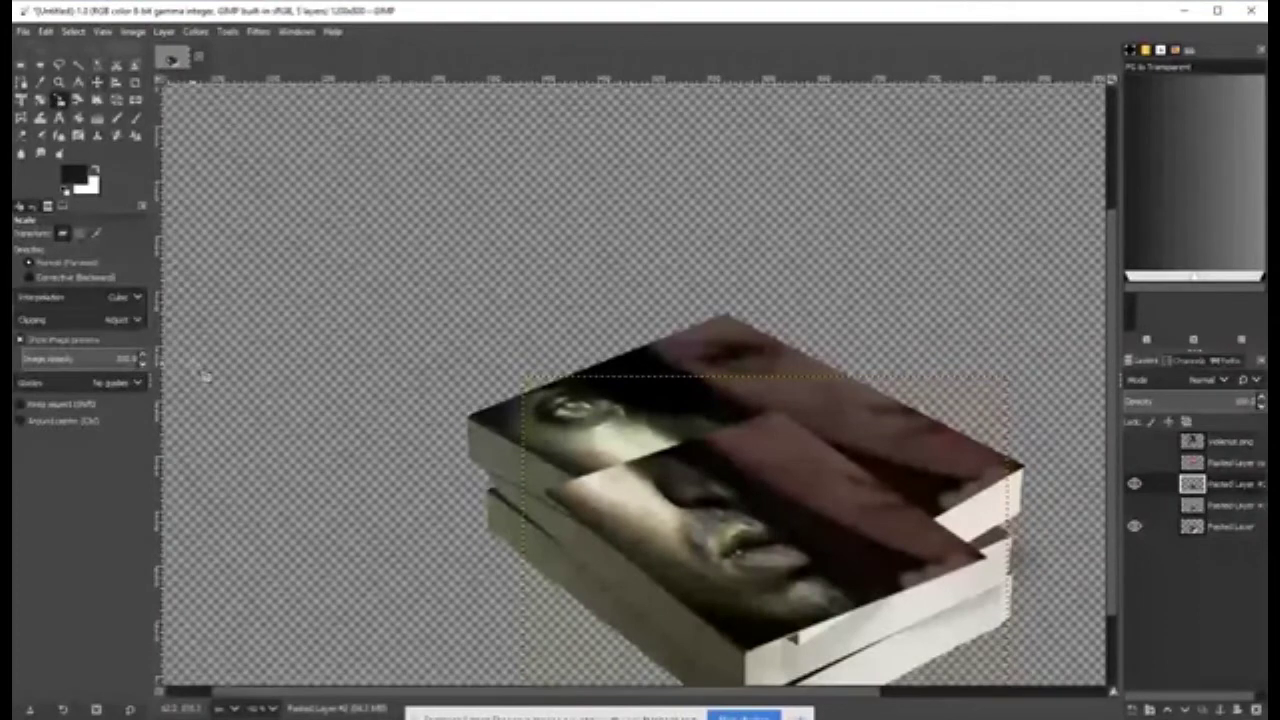
key(shift+p)
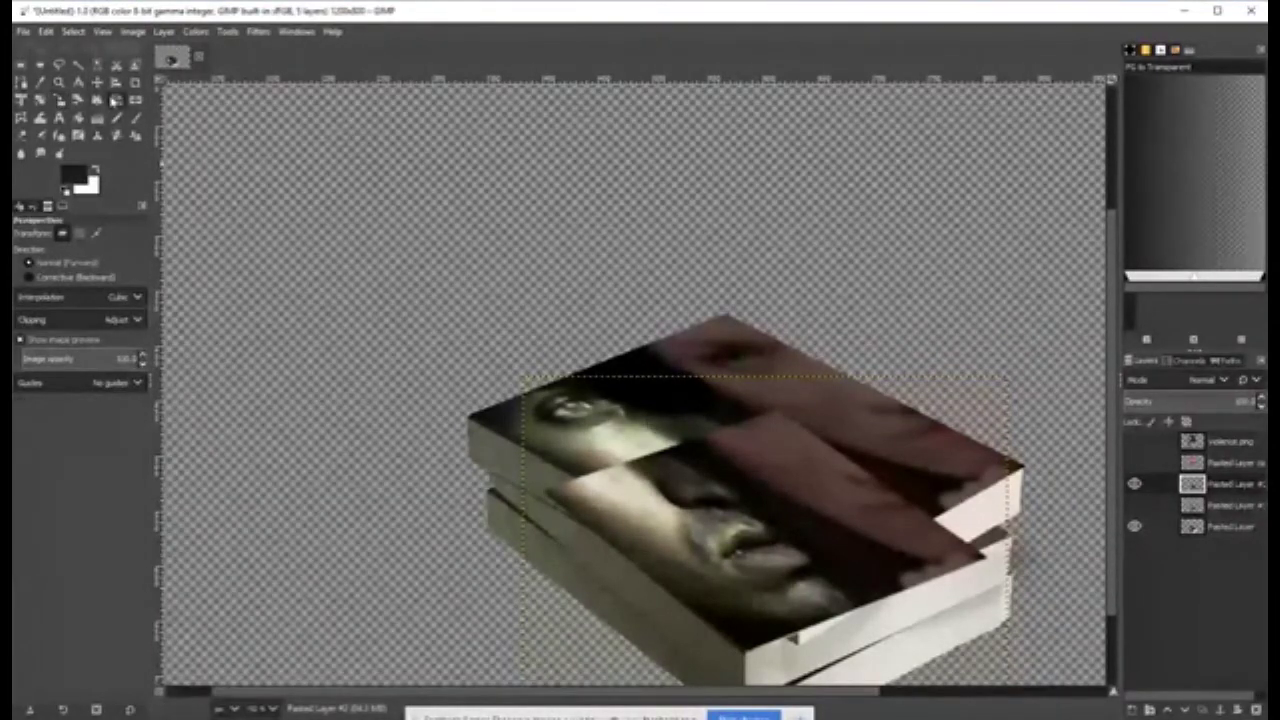
click(764, 533)
drag(1008, 556, 1025, 487)
drag(1038, 667, 1067, 657)
drag(660, 656, 633, 692)
drag(1074, 541, 1045, 568)
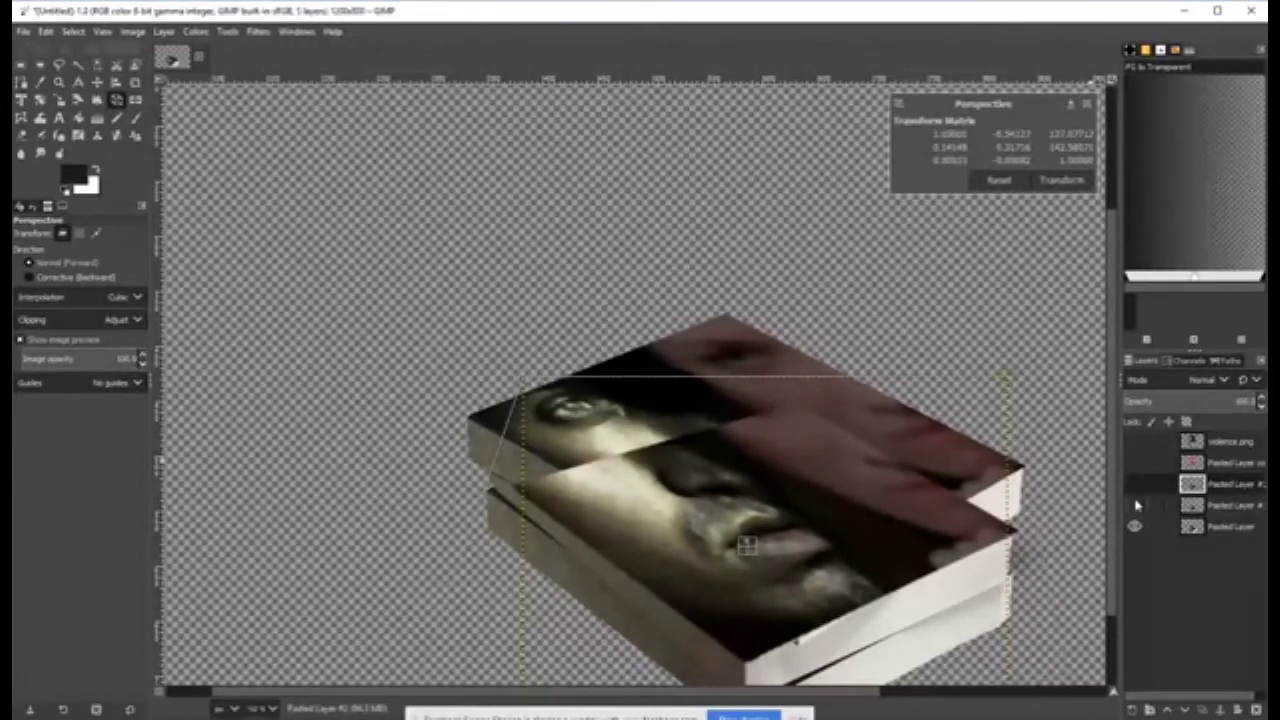
click(1064, 181)
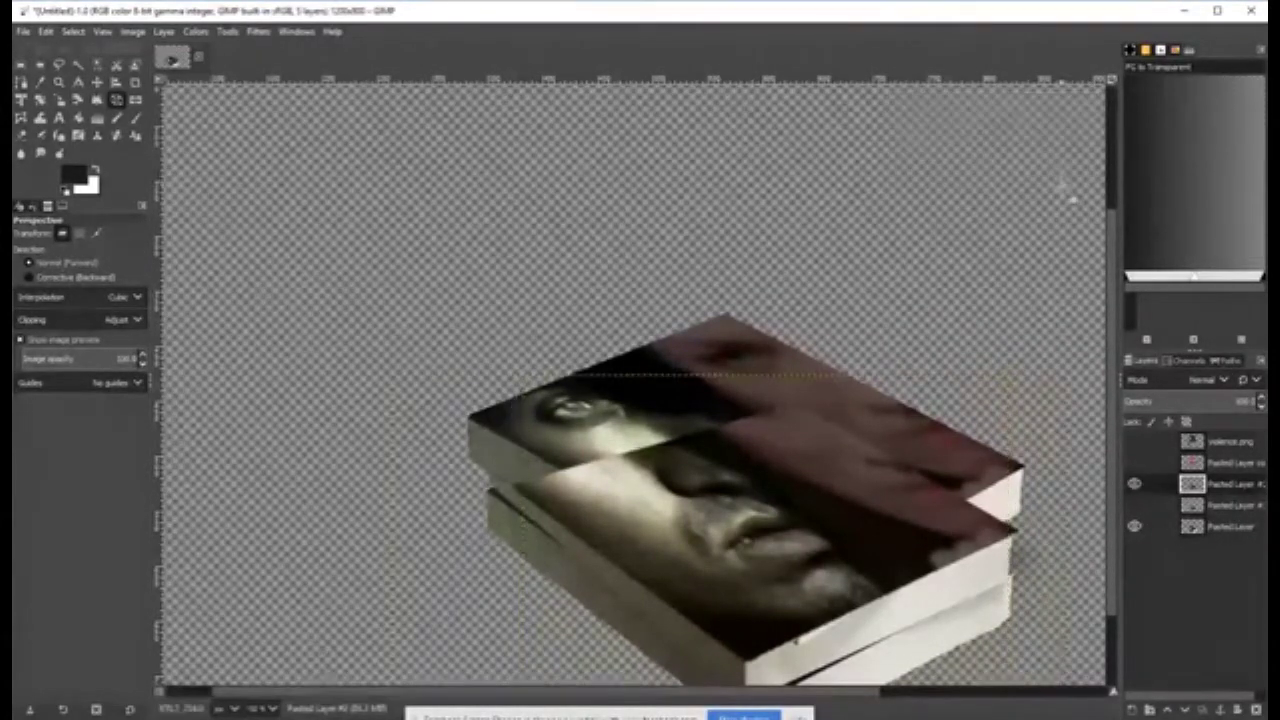
Hide the warped cover copy and outline the exposed triangle of the middle book's cover beside its front corner with a closed path.
click(1135, 484)
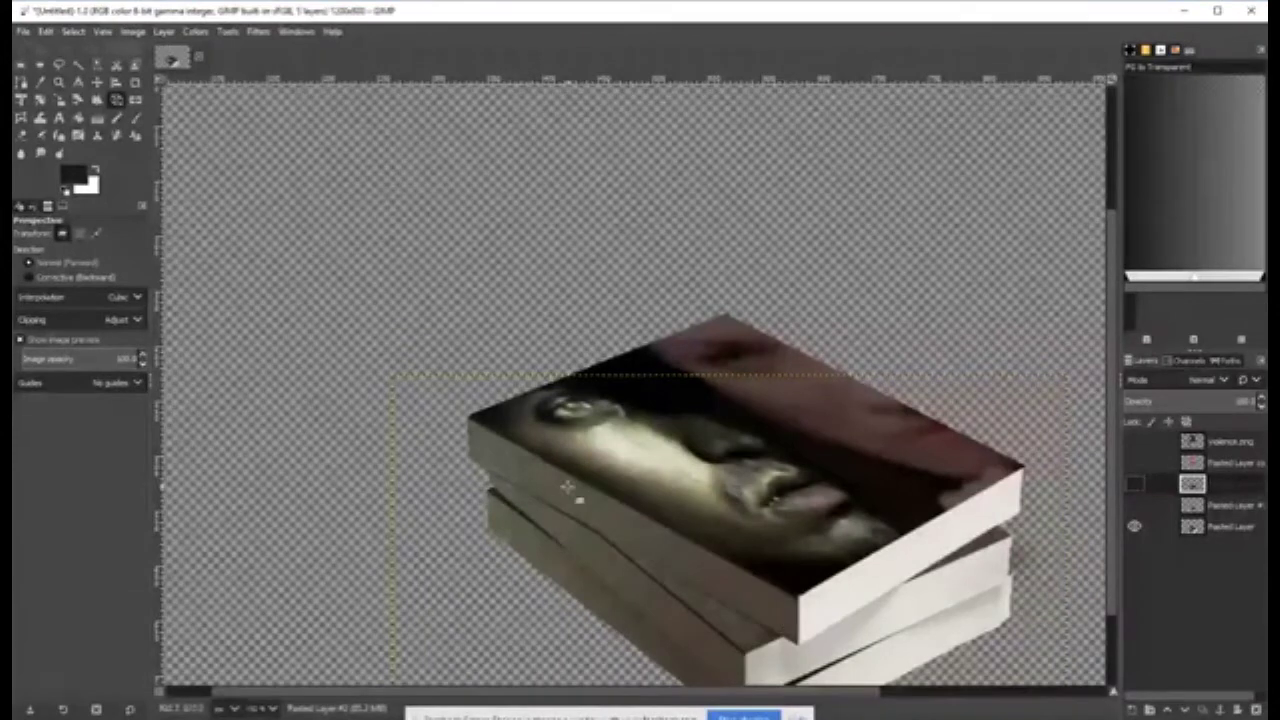
click(21, 82)
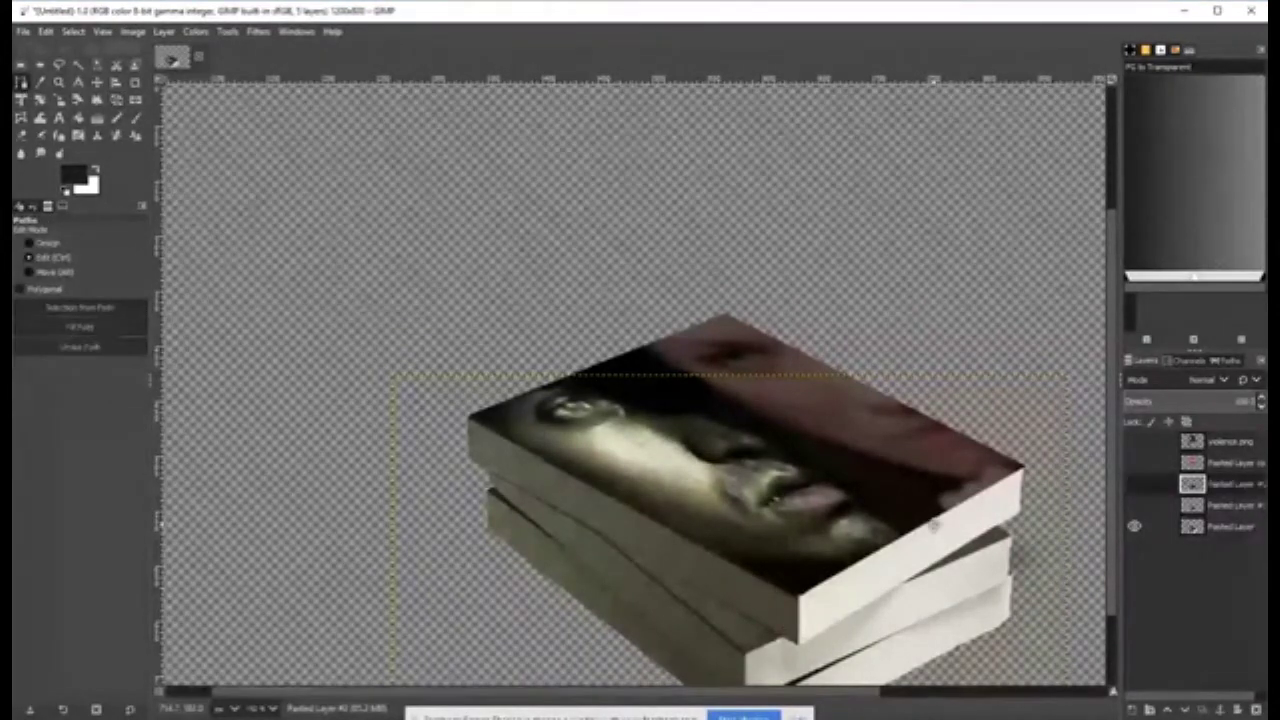
scroll(749, 449, up, 4)
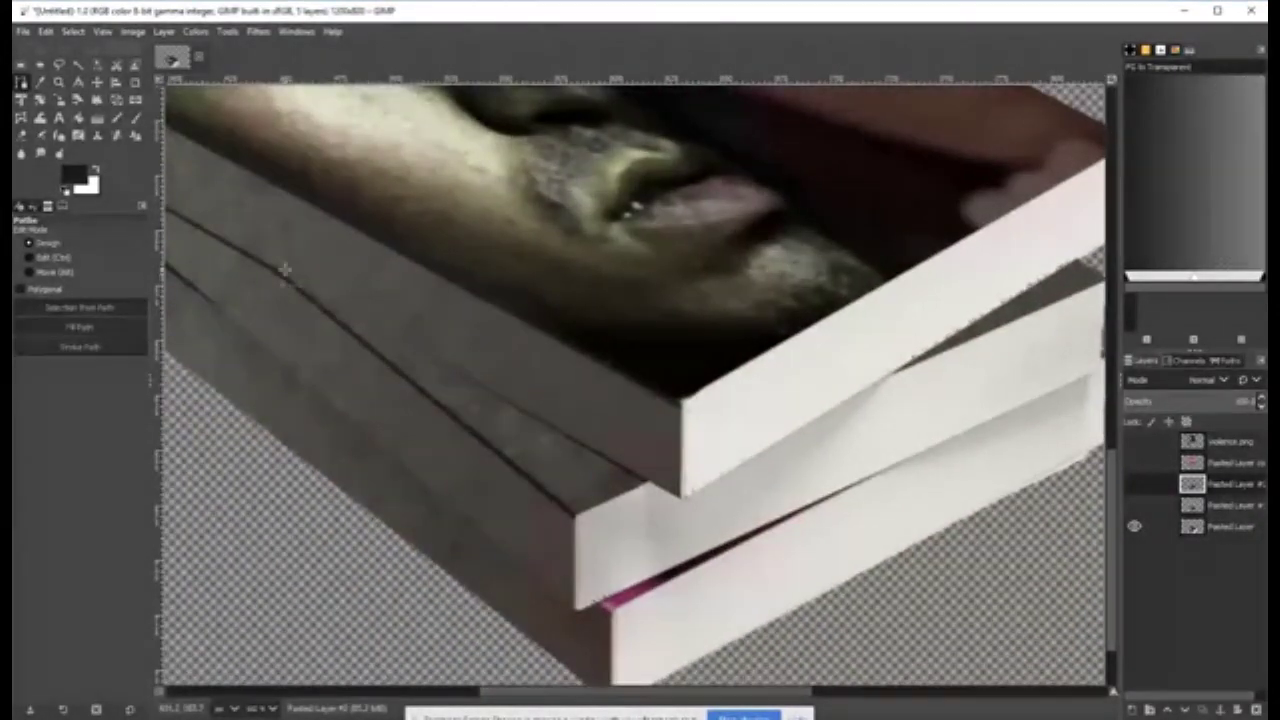
click(283, 270)
click(648, 484)
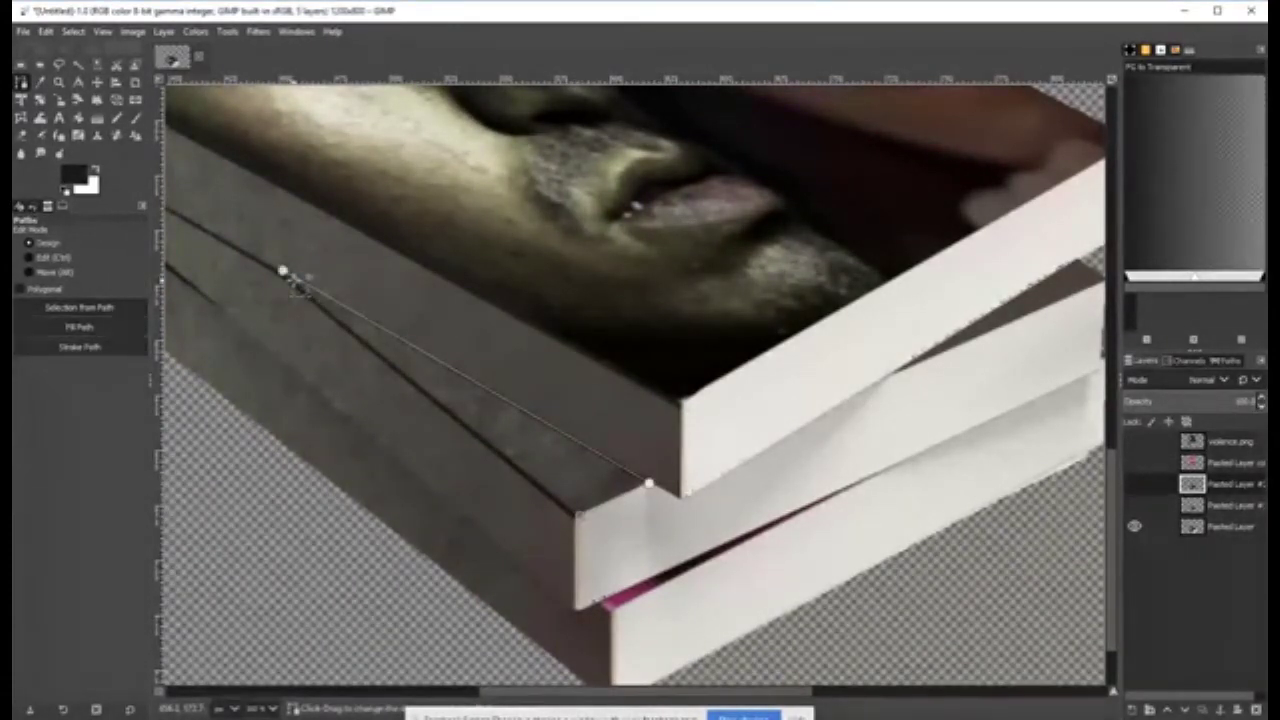
click(336, 315)
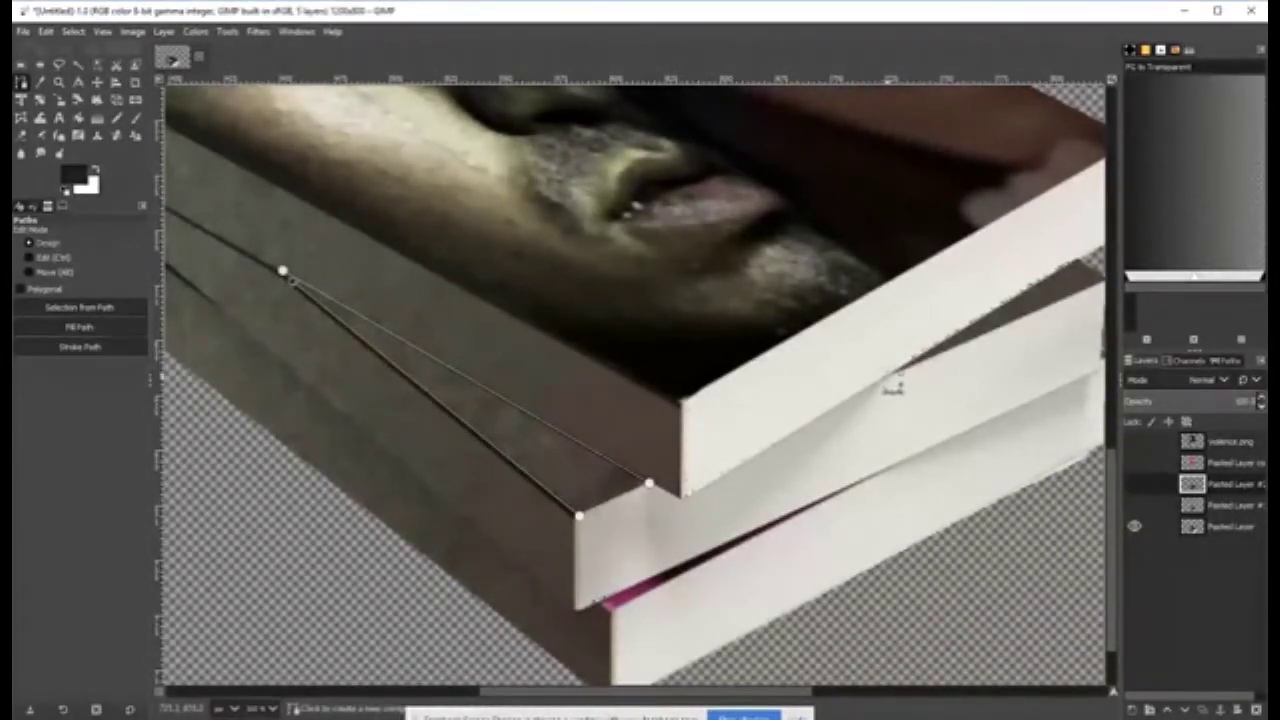
Add a closed path around the exposed sliver of the middle book's cover at its far right corner.
scroll(996, 402, right, 3)
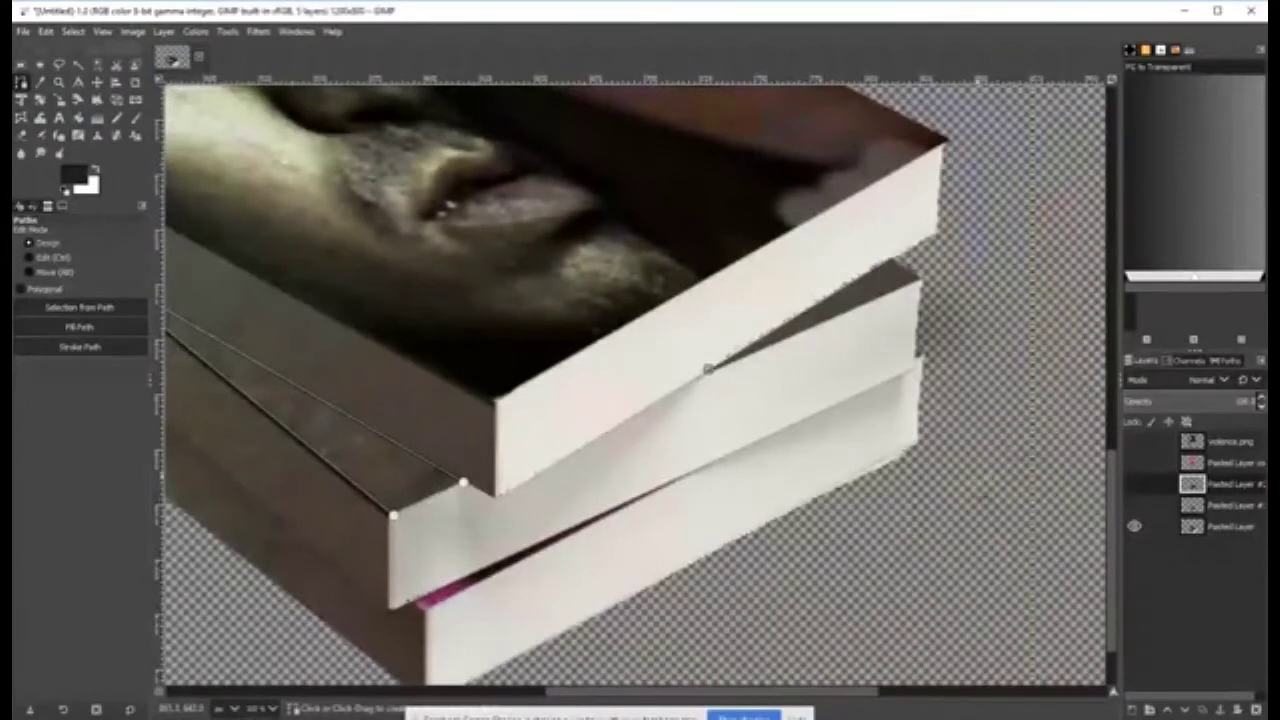
scroll(707, 369, up, 4)
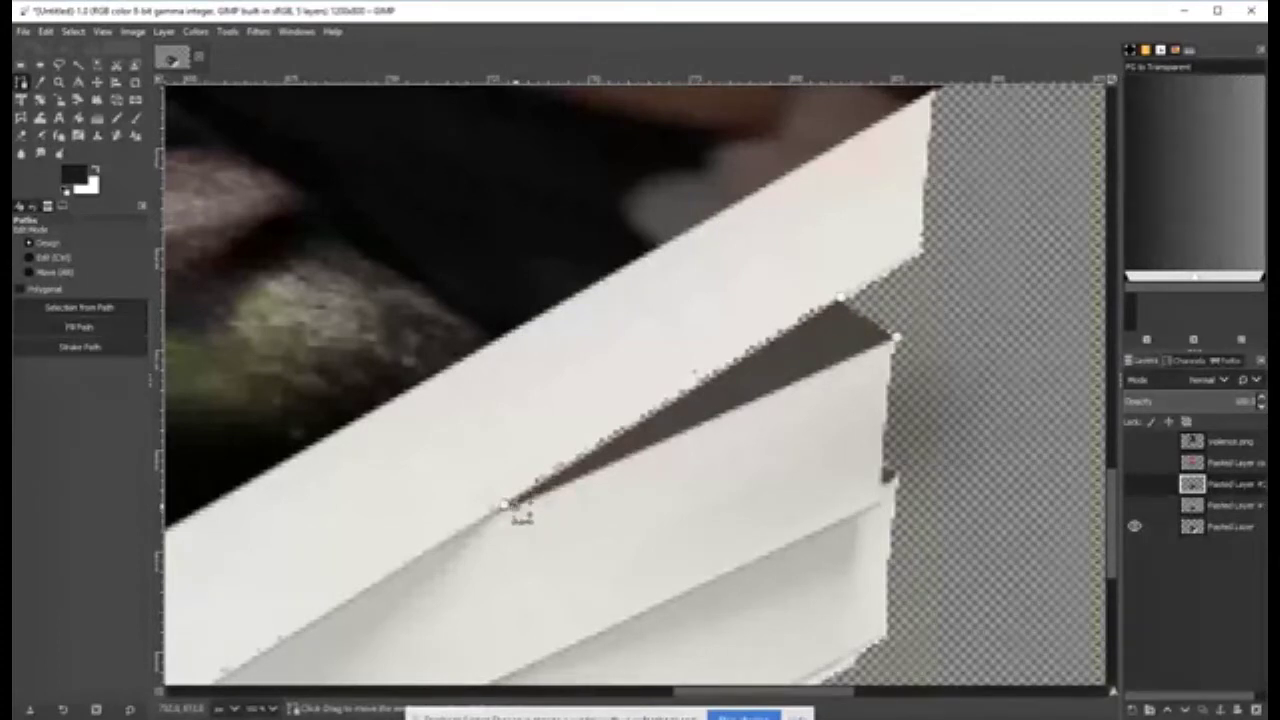
scroll(960, 507, down, 2)
scroll(962, 507, down, 1)
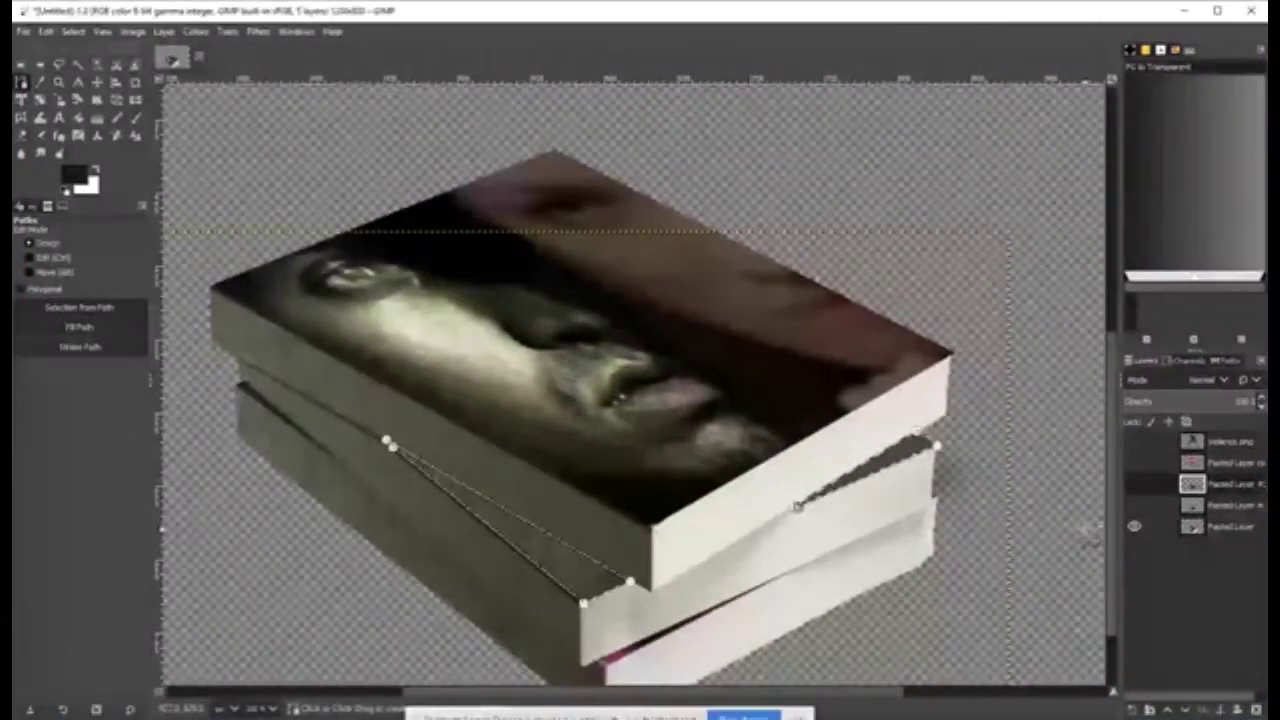
Show the warped cover copy, trim it to the outlined areas and merge it into the book stack layer.
click(1134, 484)
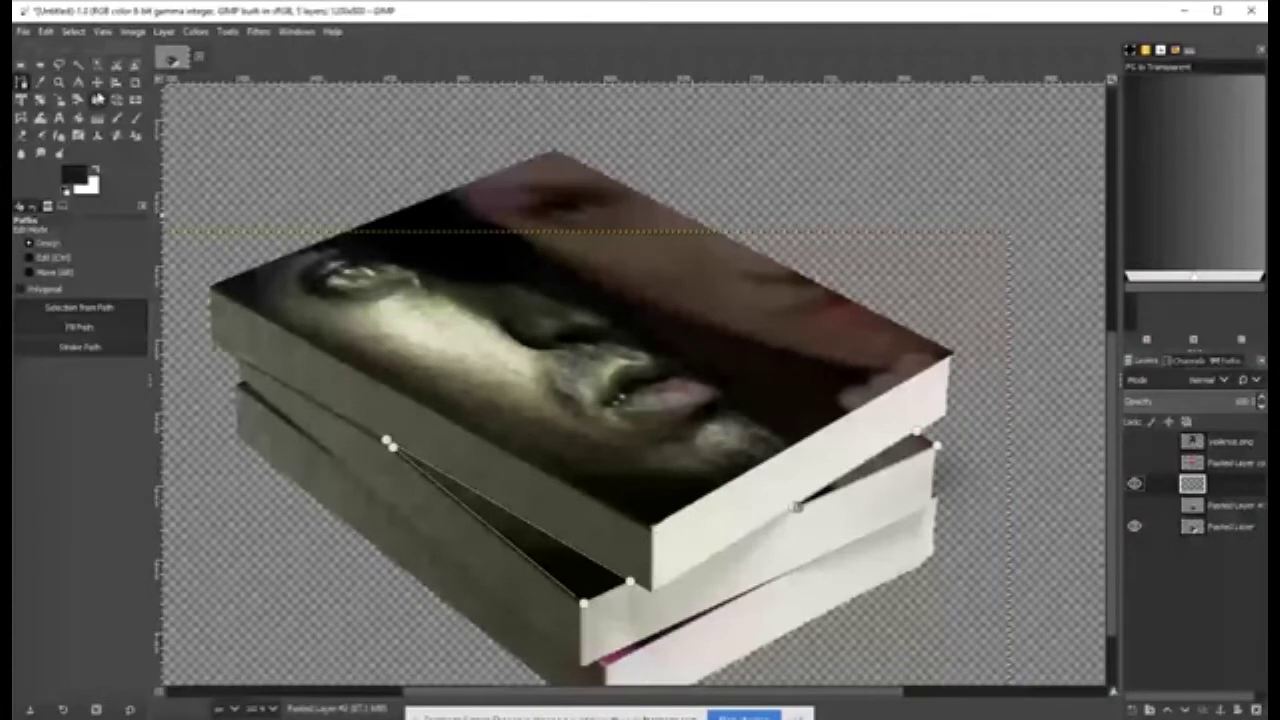
key(m)
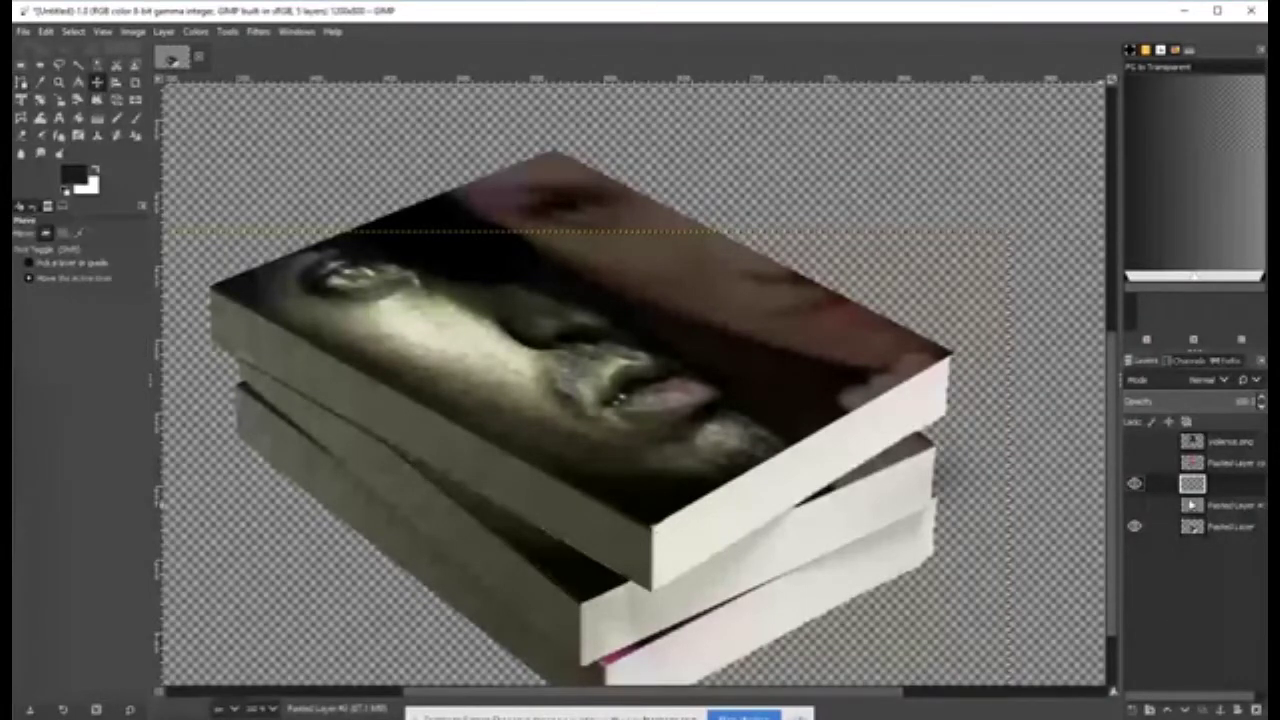
click(1220, 710)
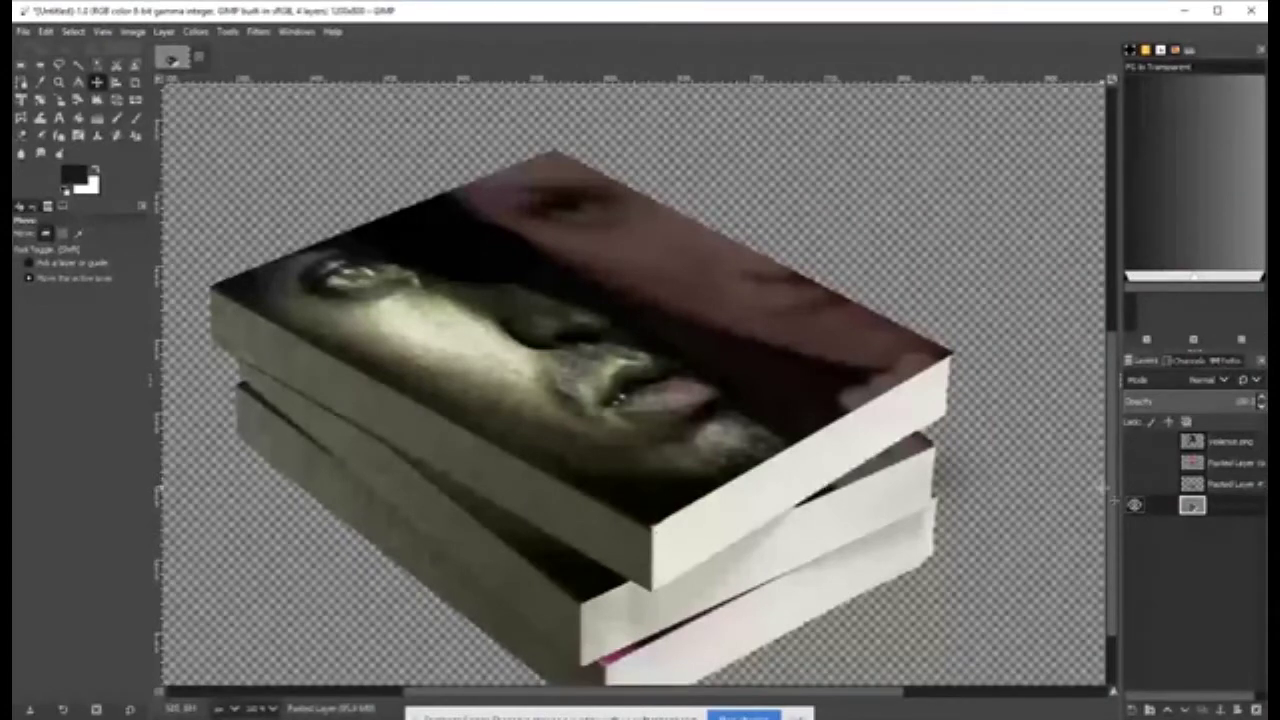
Show the original pasted cover layer and move it down over the bottom book's front corner, keeping the book stack in place.
click(1134, 484)
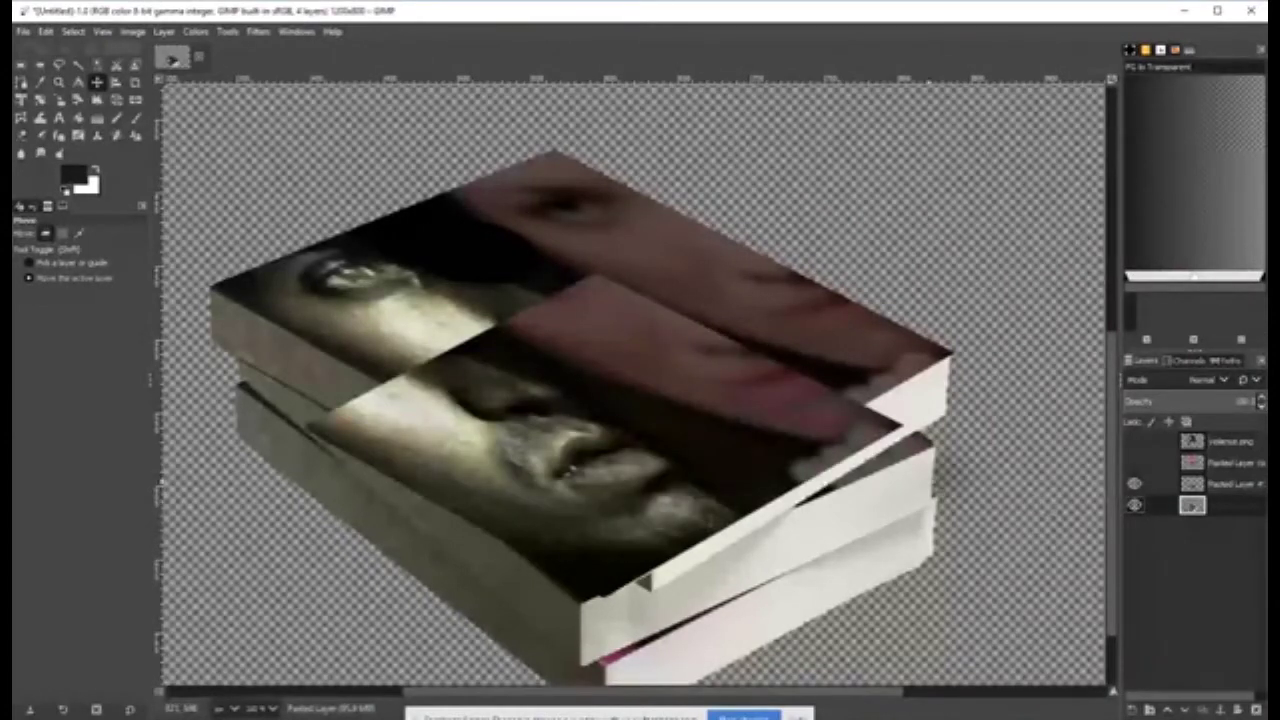
drag(885, 518, 851, 359)
drag(614, 236, 645, 305)
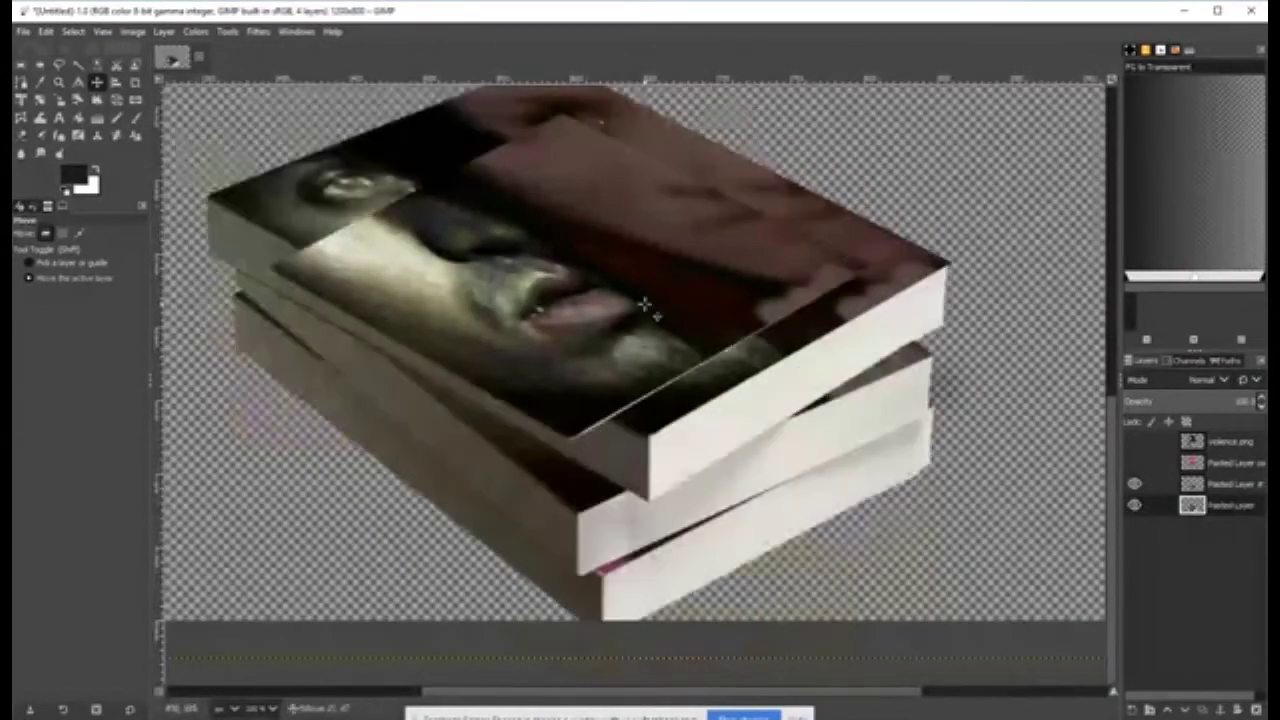
key(ctrl+z)
click(481, 315)
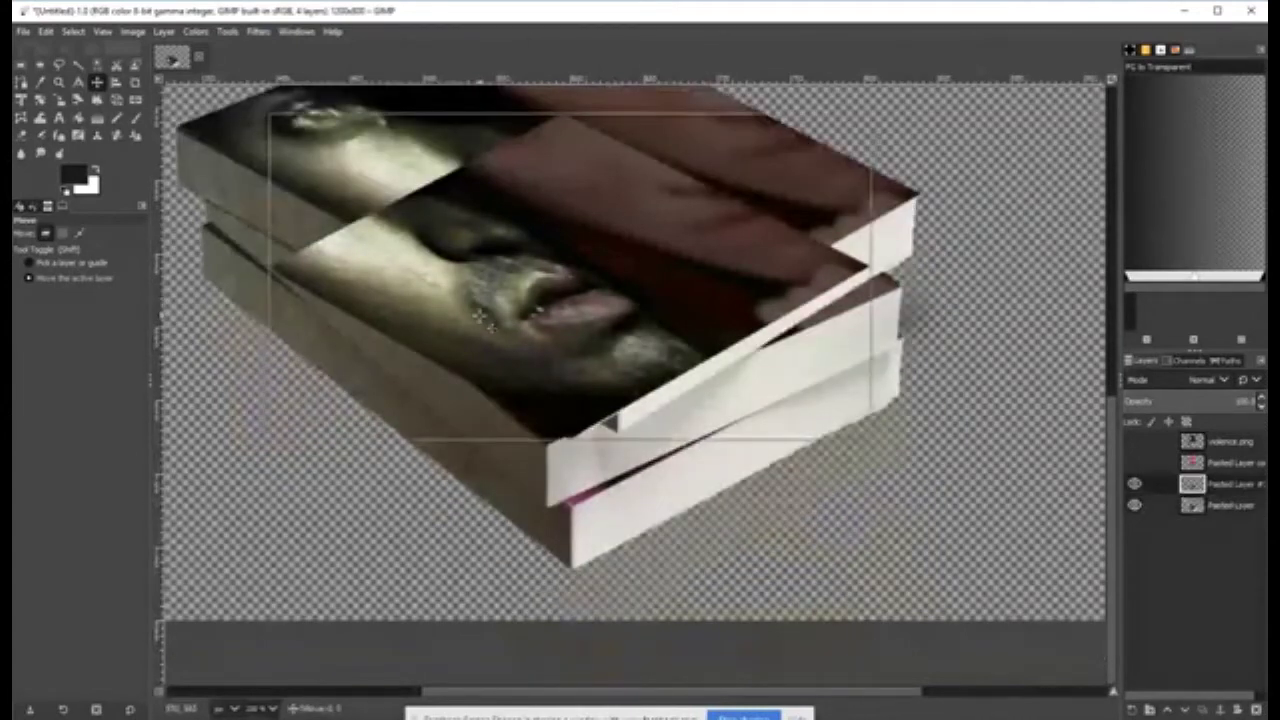
drag(481, 315, 483, 390)
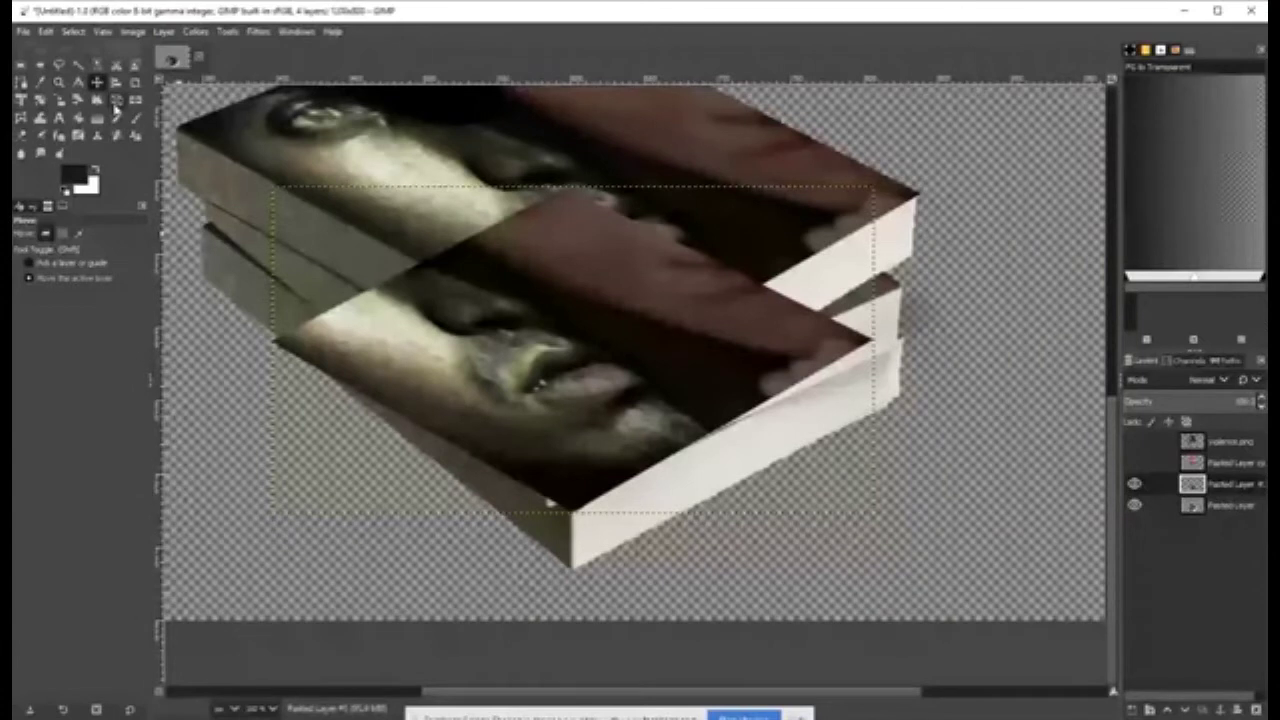
Warp the pasted cover in perspective to follow the edge directions of the bottom book.
click(116, 100)
click(571, 351)
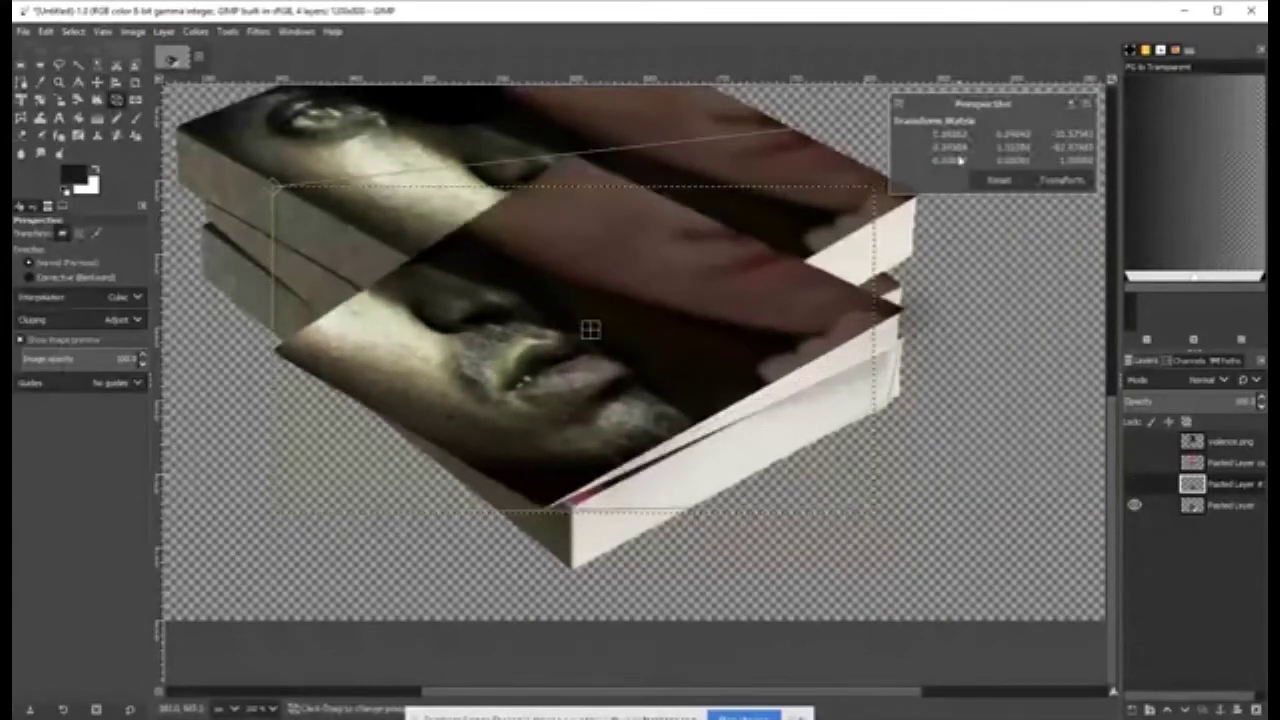
drag(590, 329, 603, 303)
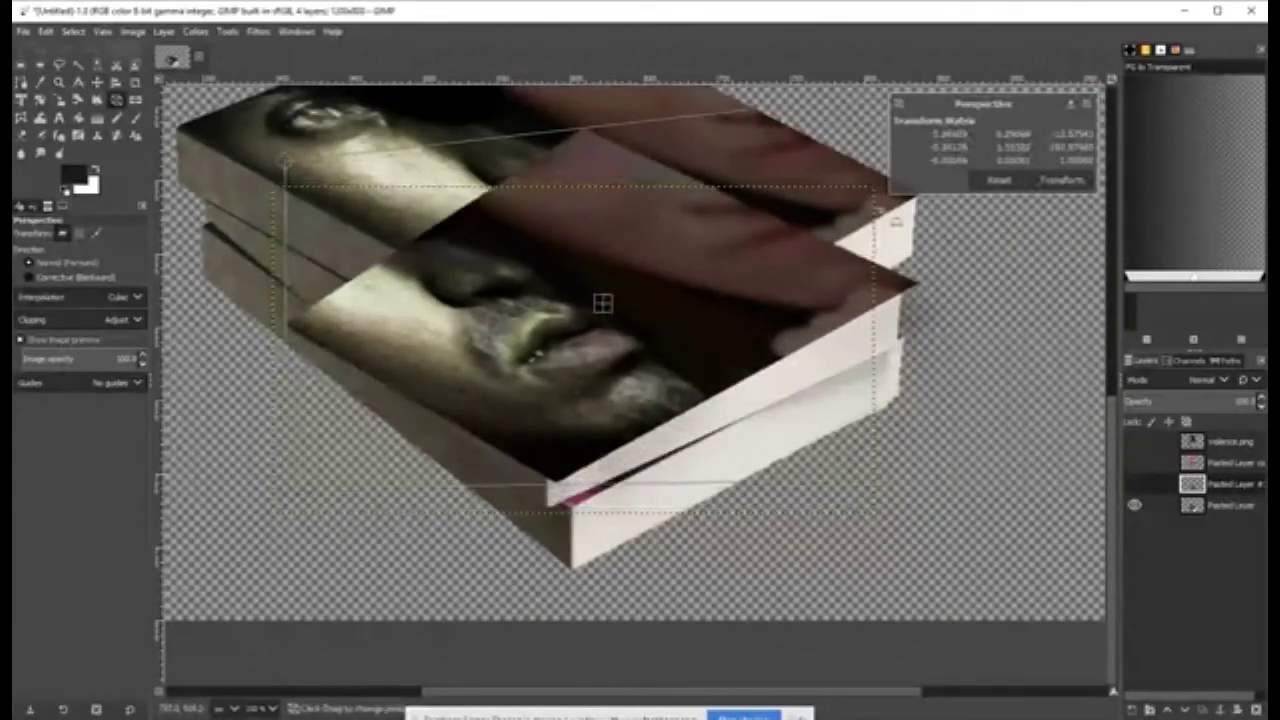
key(Return)
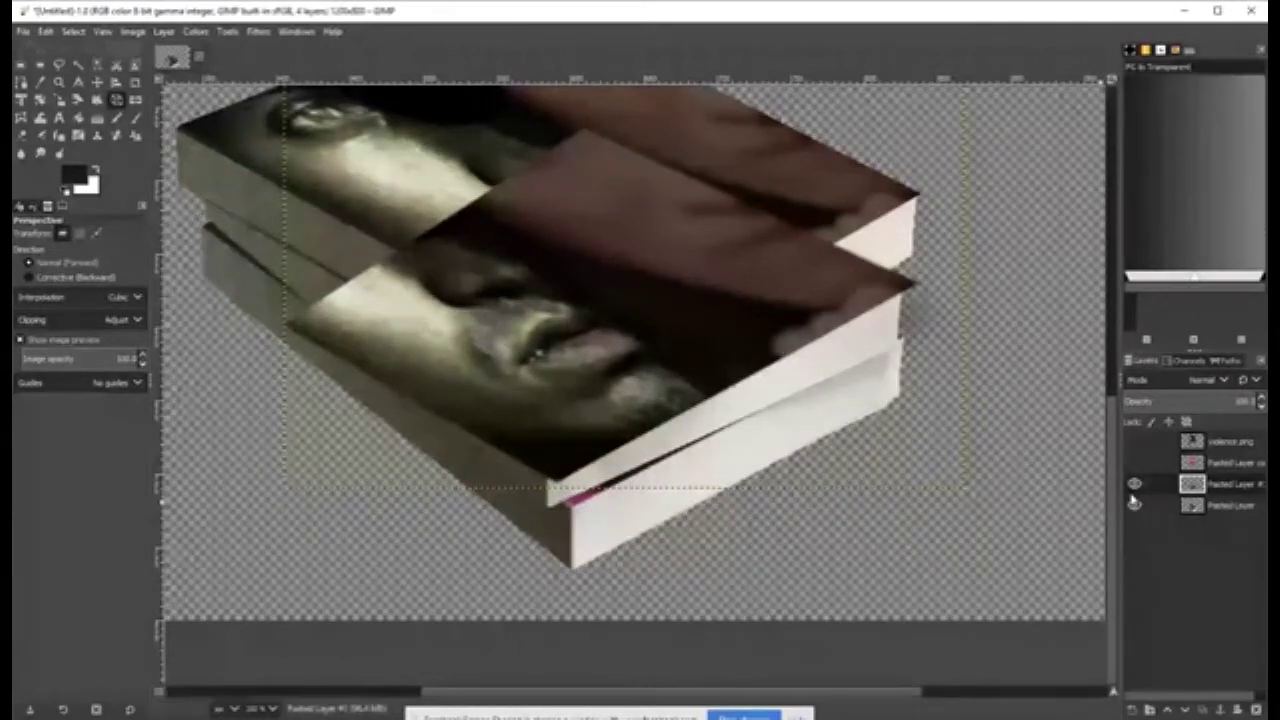
Move the warped cover layer down and slightly right so it covers the bottom book's exposed areas.
click(20, 84)
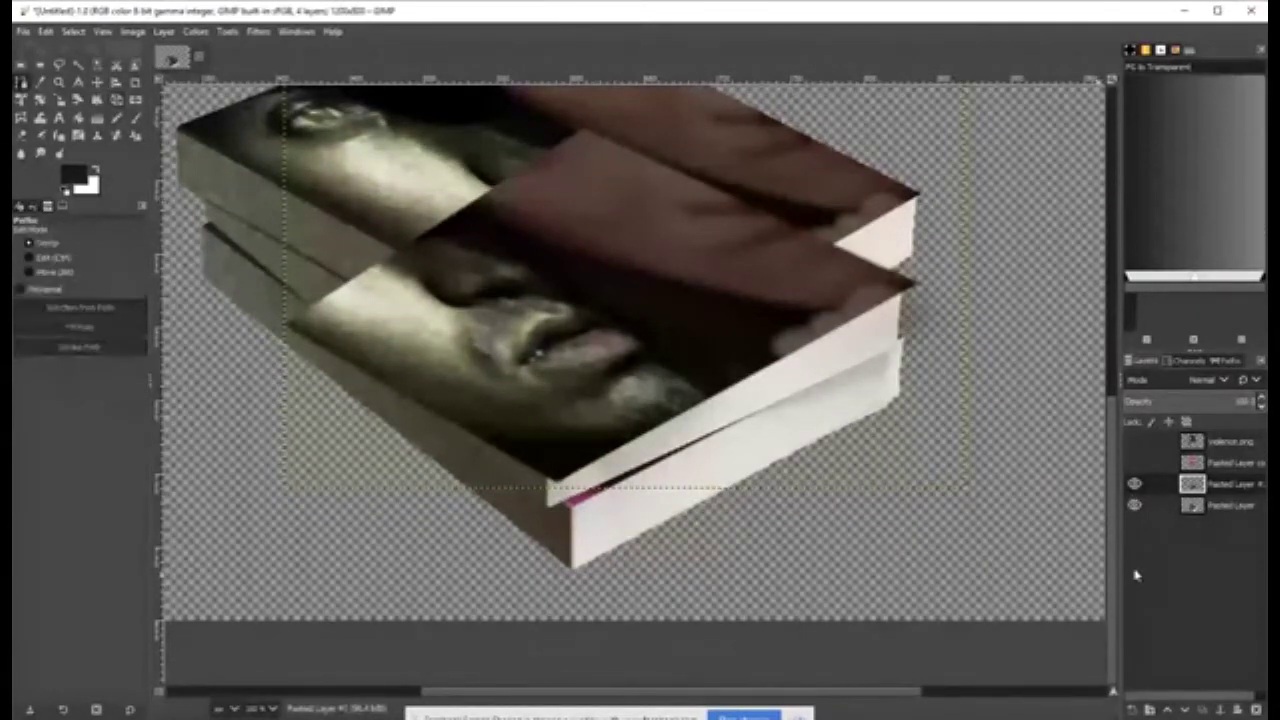
click(1134, 484)
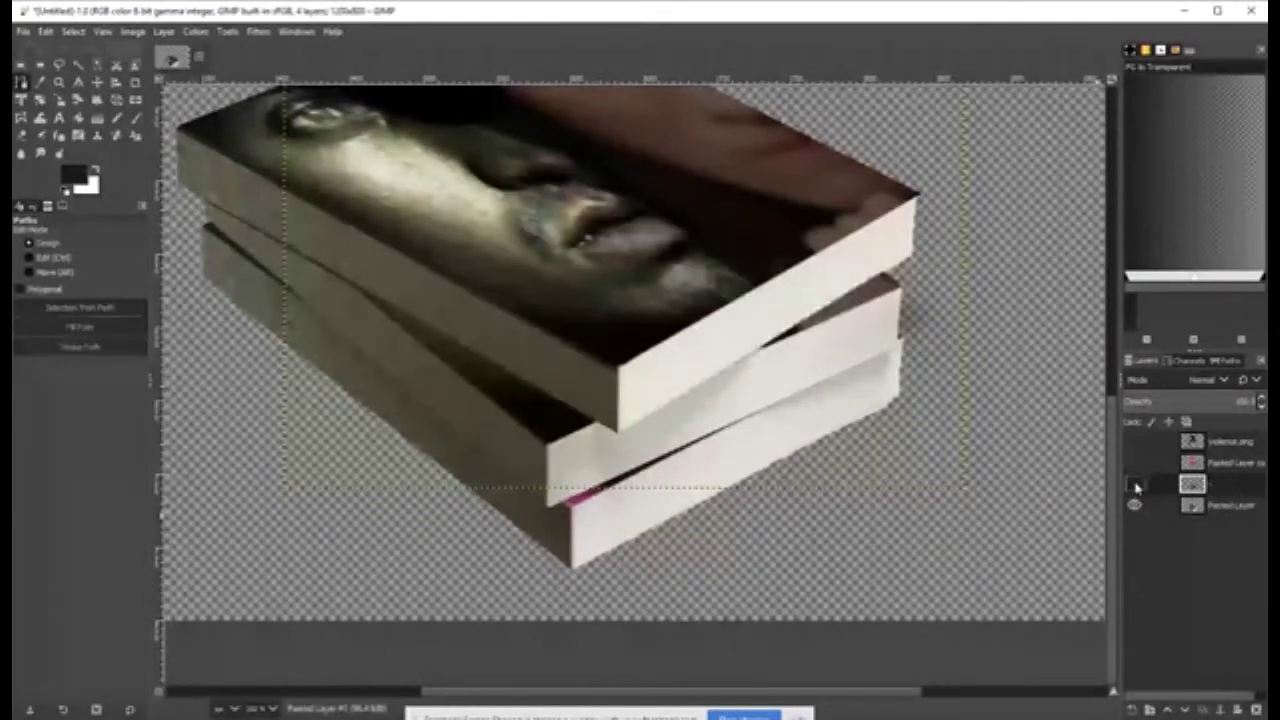
click(1134, 484)
key(m)
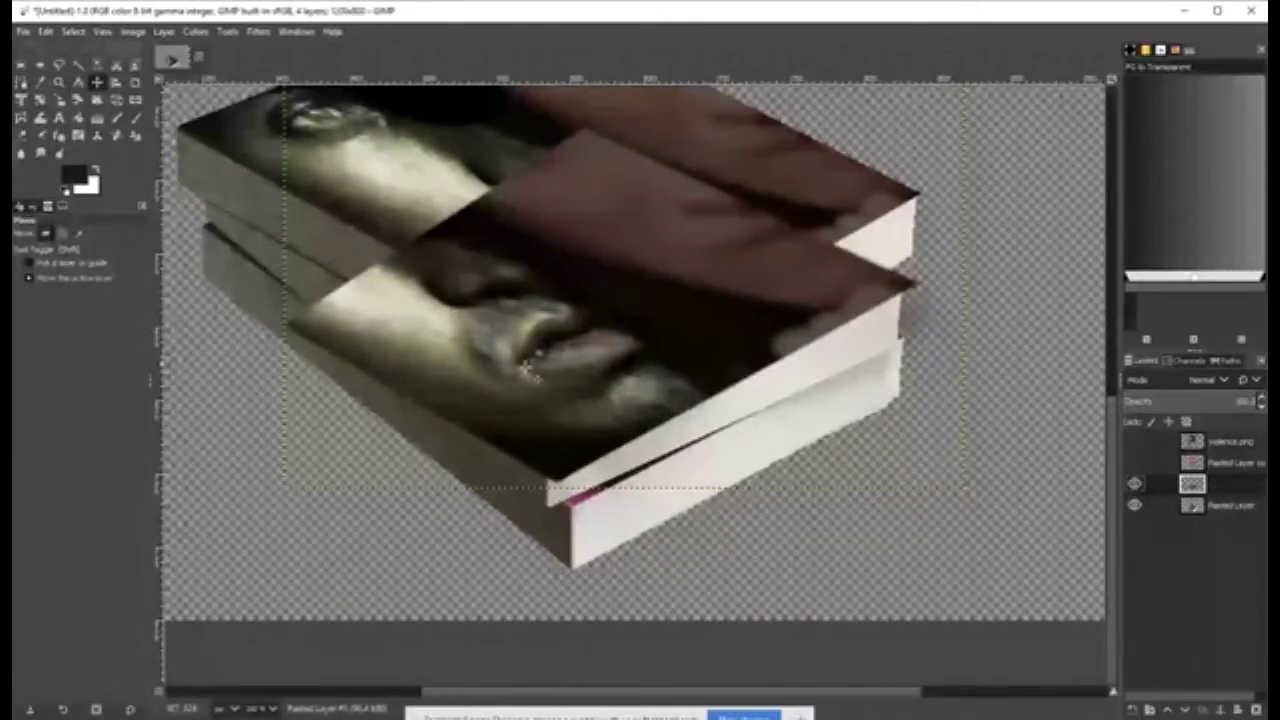
drag(532, 368, 658, 366)
Hide the warped cover layer and outline the magenta sliver at the bottom book's front corner with a closed path.
click(1134, 484)
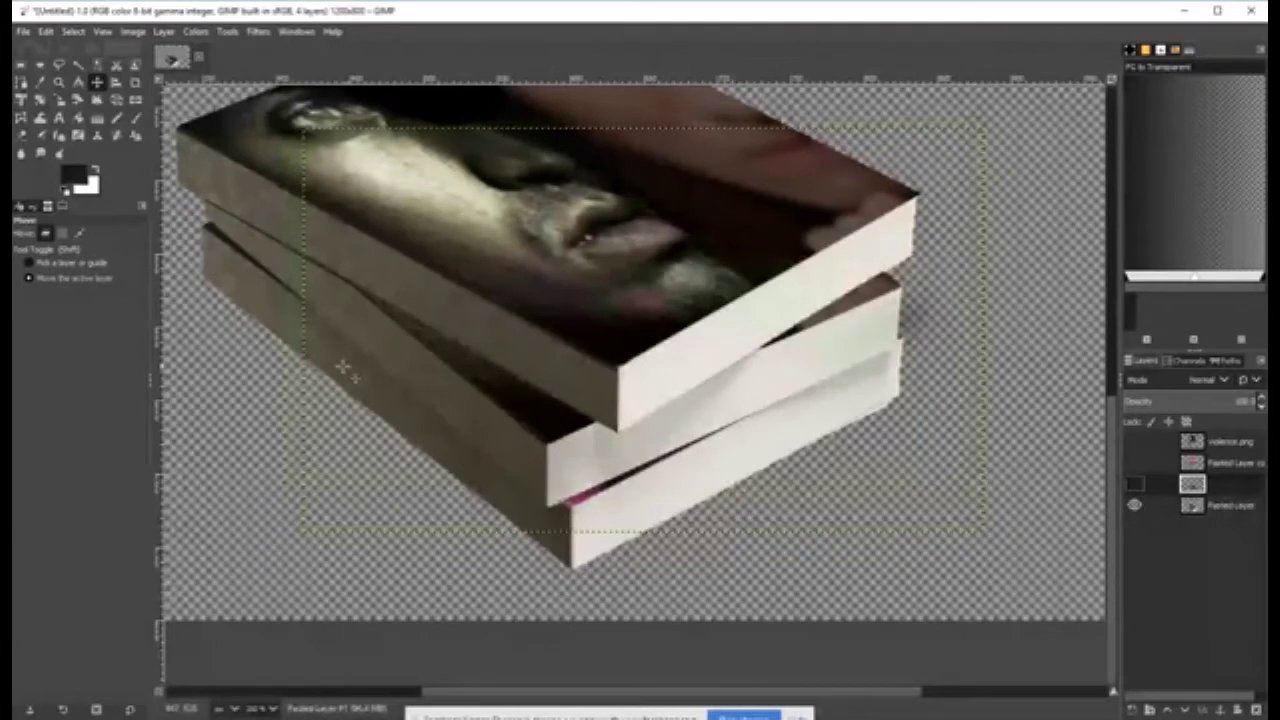
scroll(728, 548, up, 2)
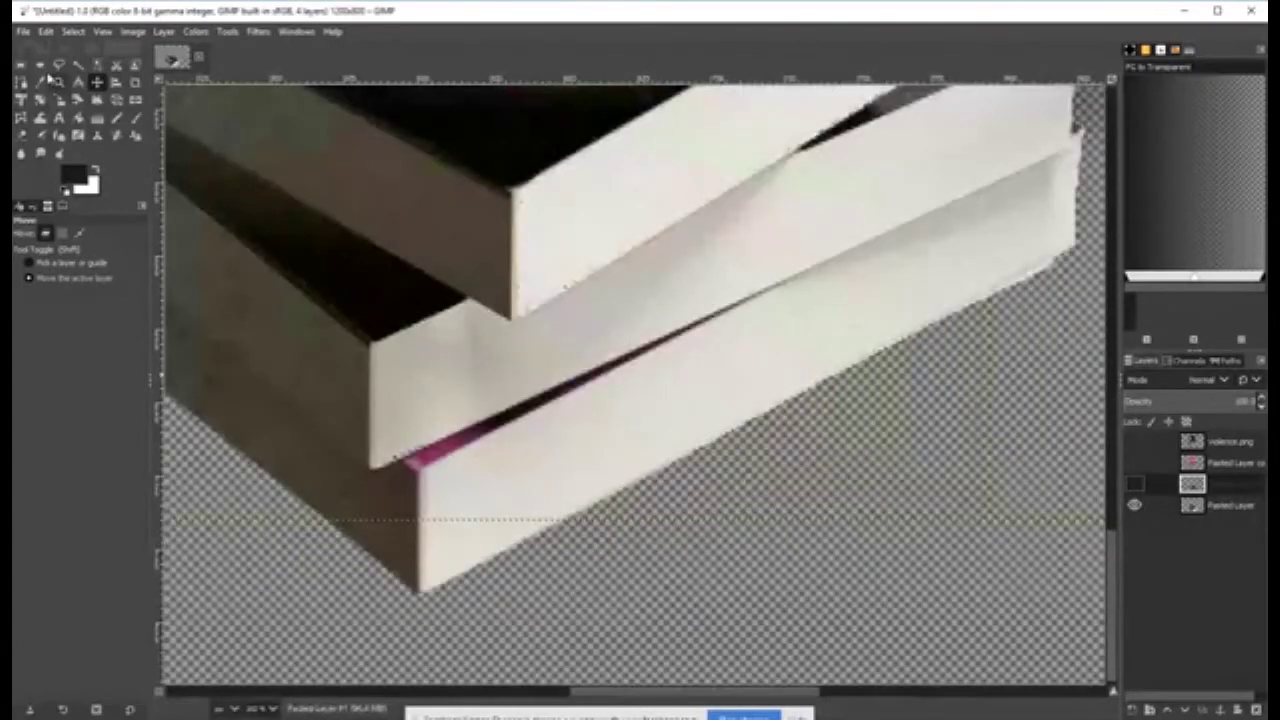
key(b)
click(399, 460)
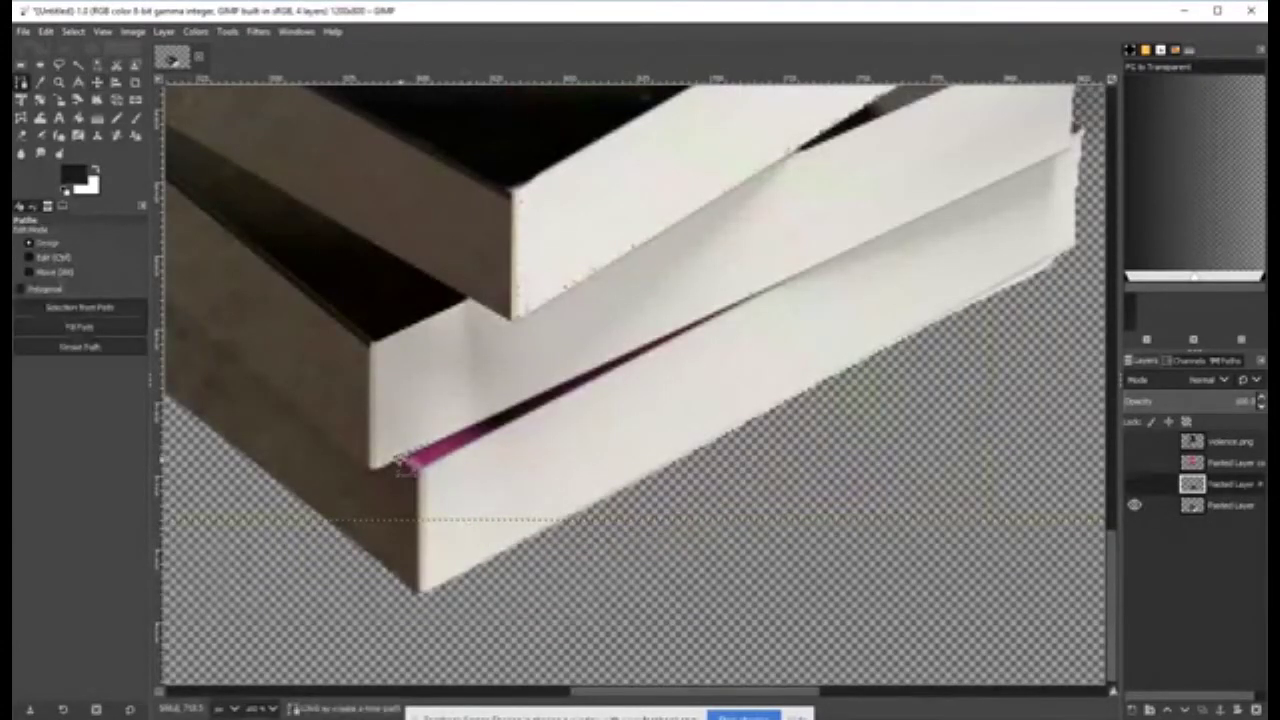
click(752, 302)
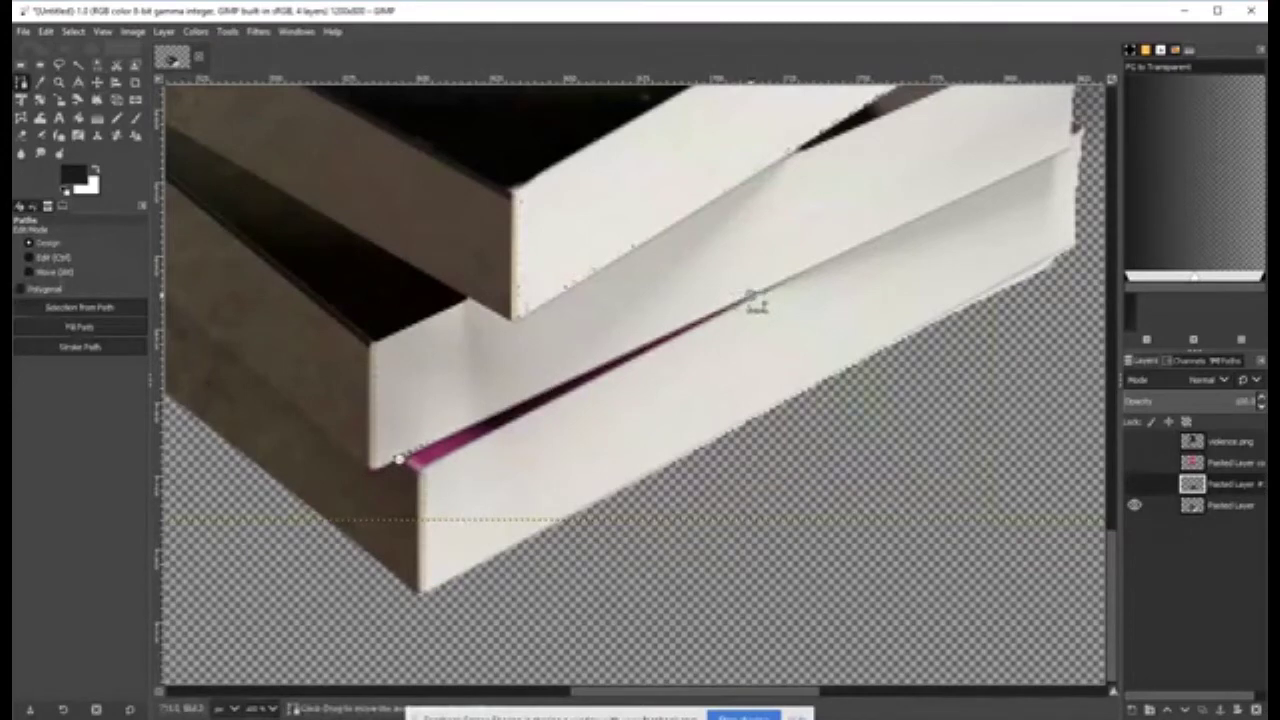
click(422, 474)
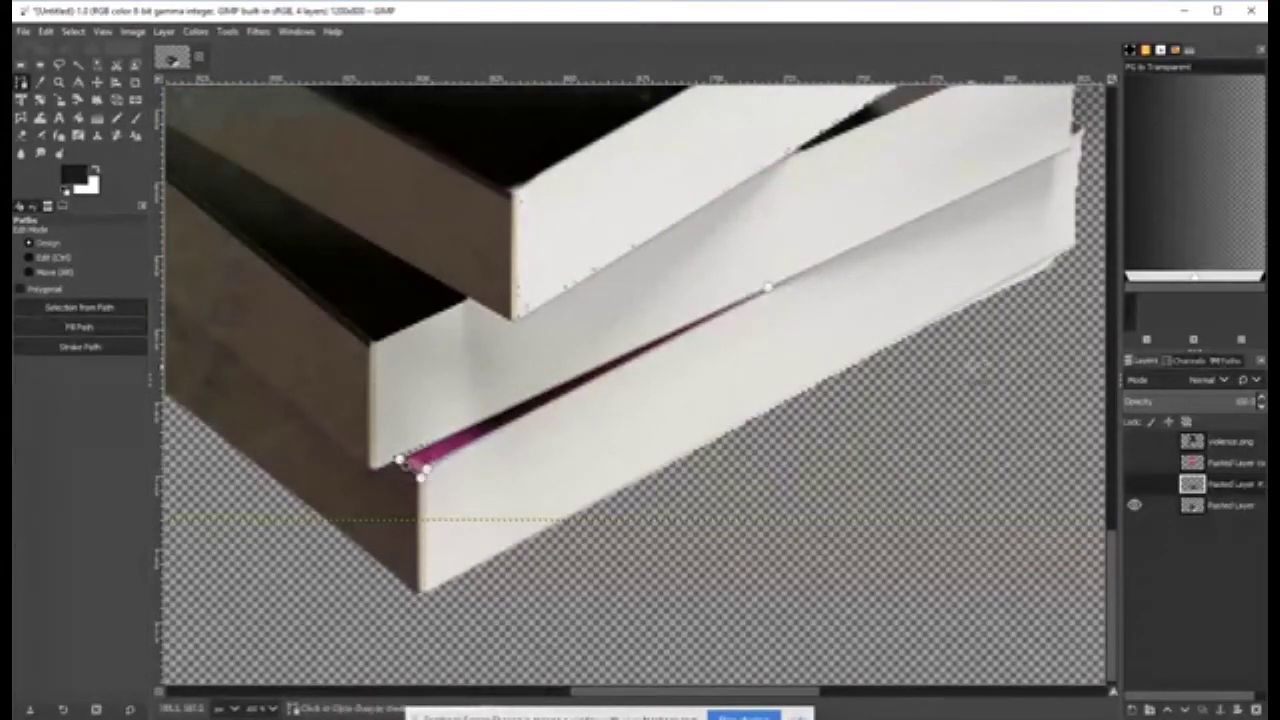
Add a closed path around the small exposed piece of the bottom book's cover at its far right corner.
drag(987, 345, 654, 572)
scroll(788, 482, up, 3)
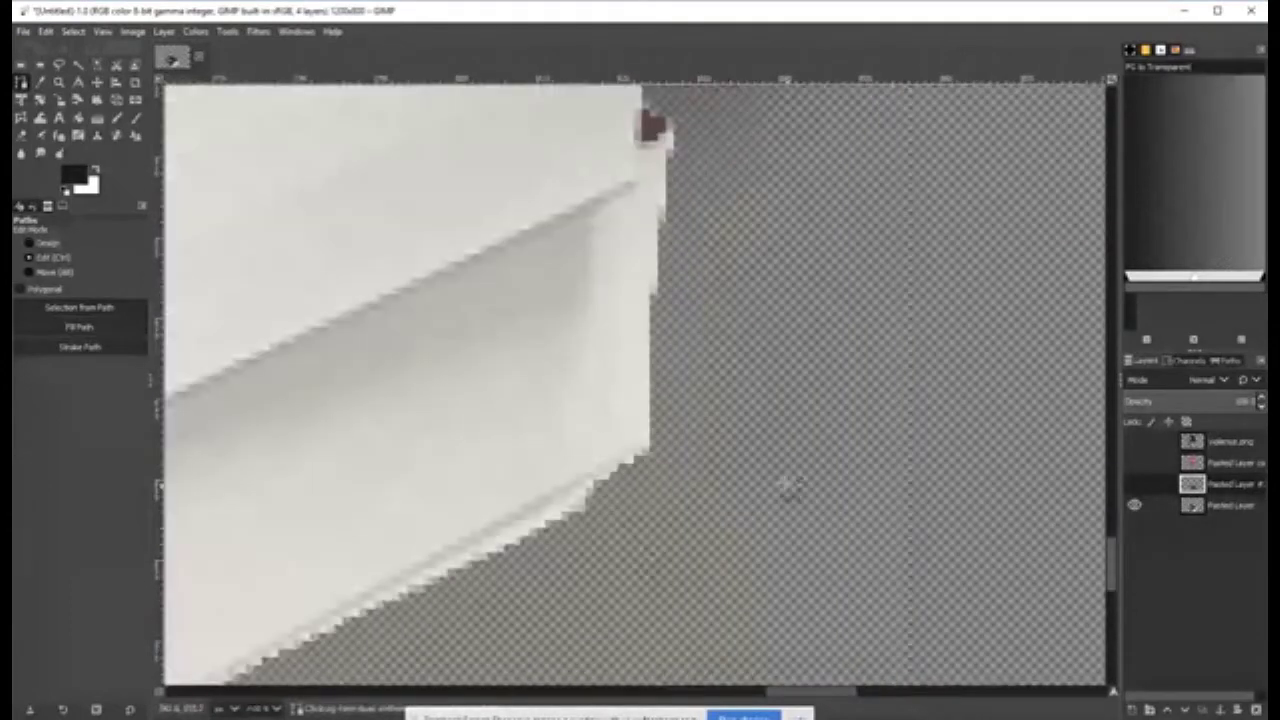
scroll(787, 485, up, 5)
click(676, 527)
click(682, 475)
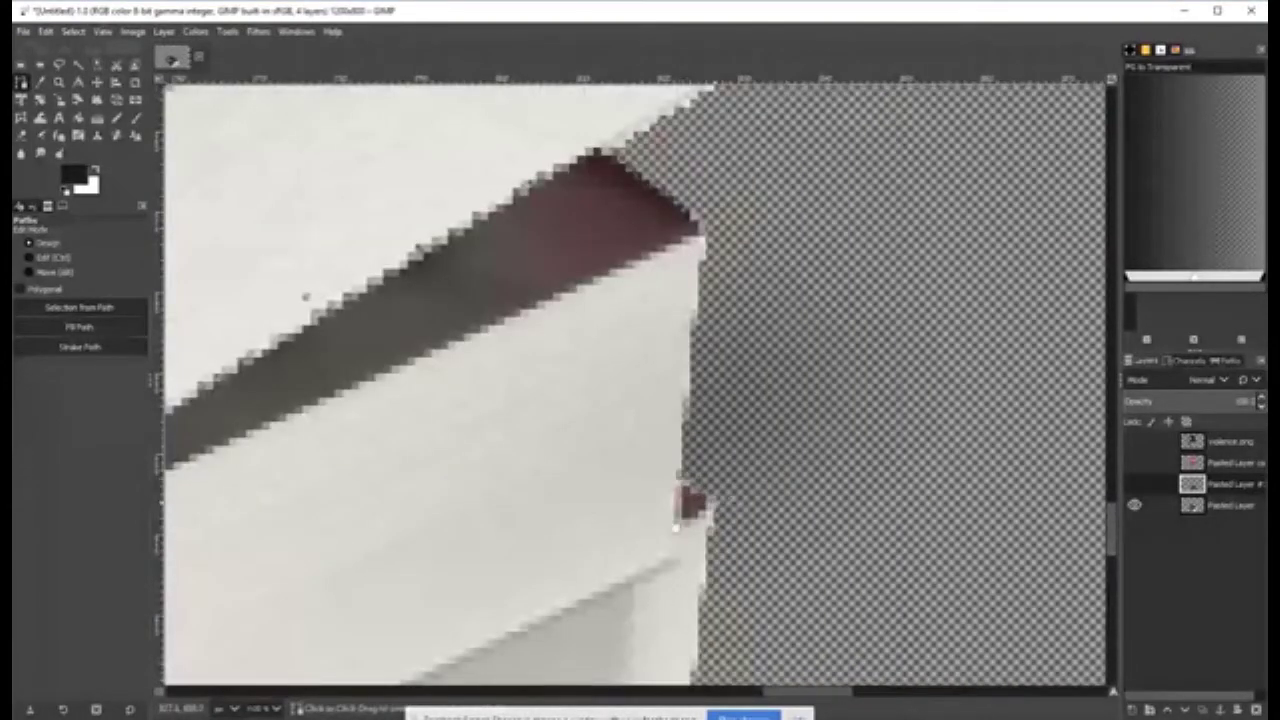
click(714, 504)
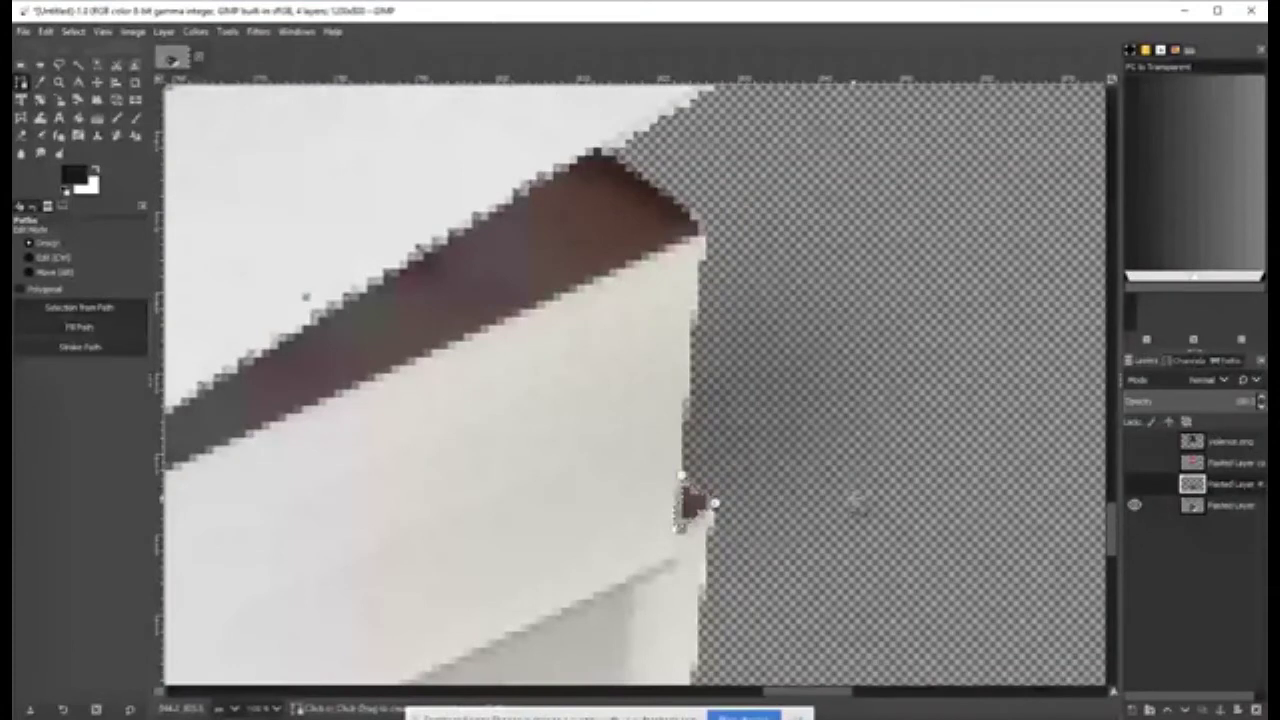
key(shift+ctrl+j)
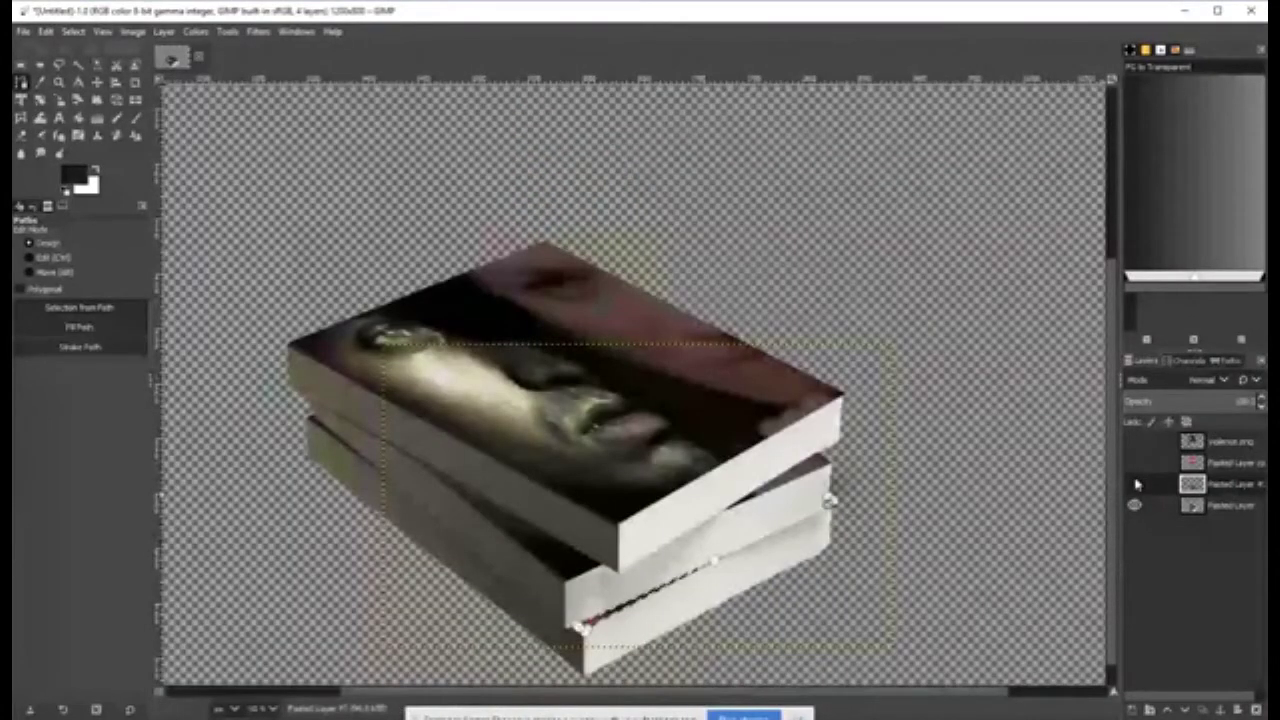
Show the warped cover layer again, clear it outside the outlined pieces of the bottom book, and remove the selection.
click(1134, 484)
key(Delete)
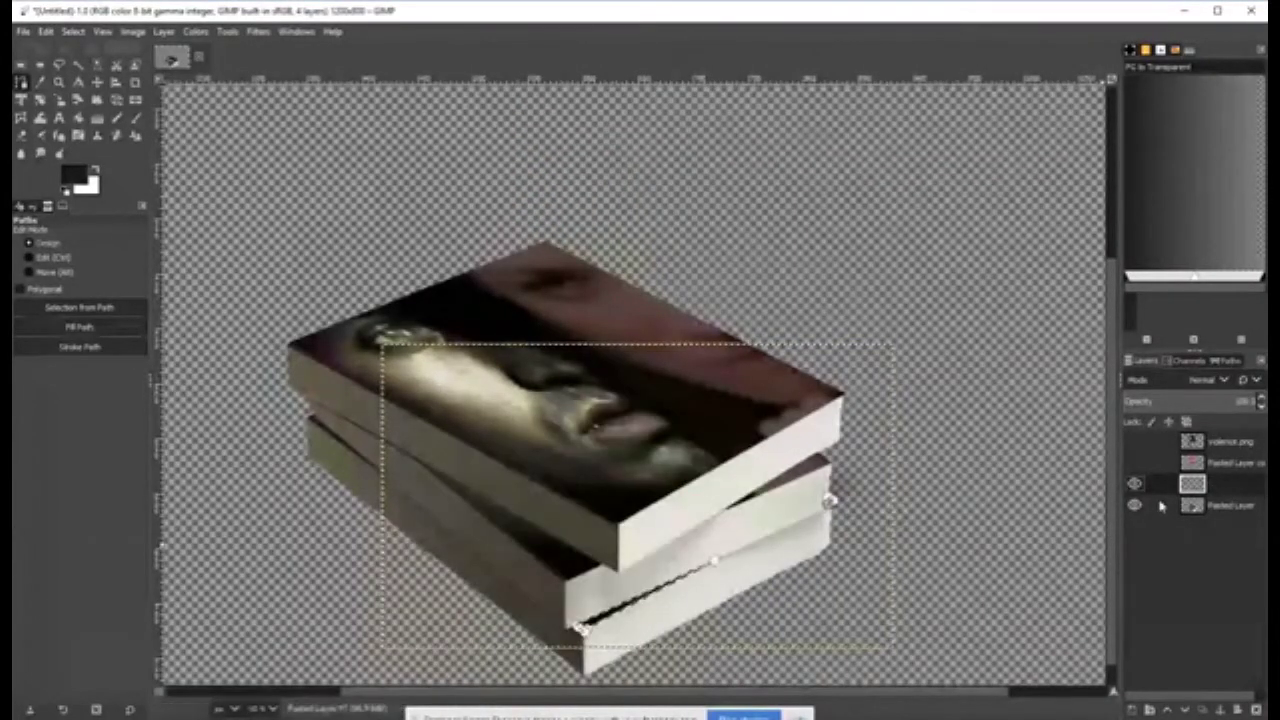
key(ctrl+shift+a)
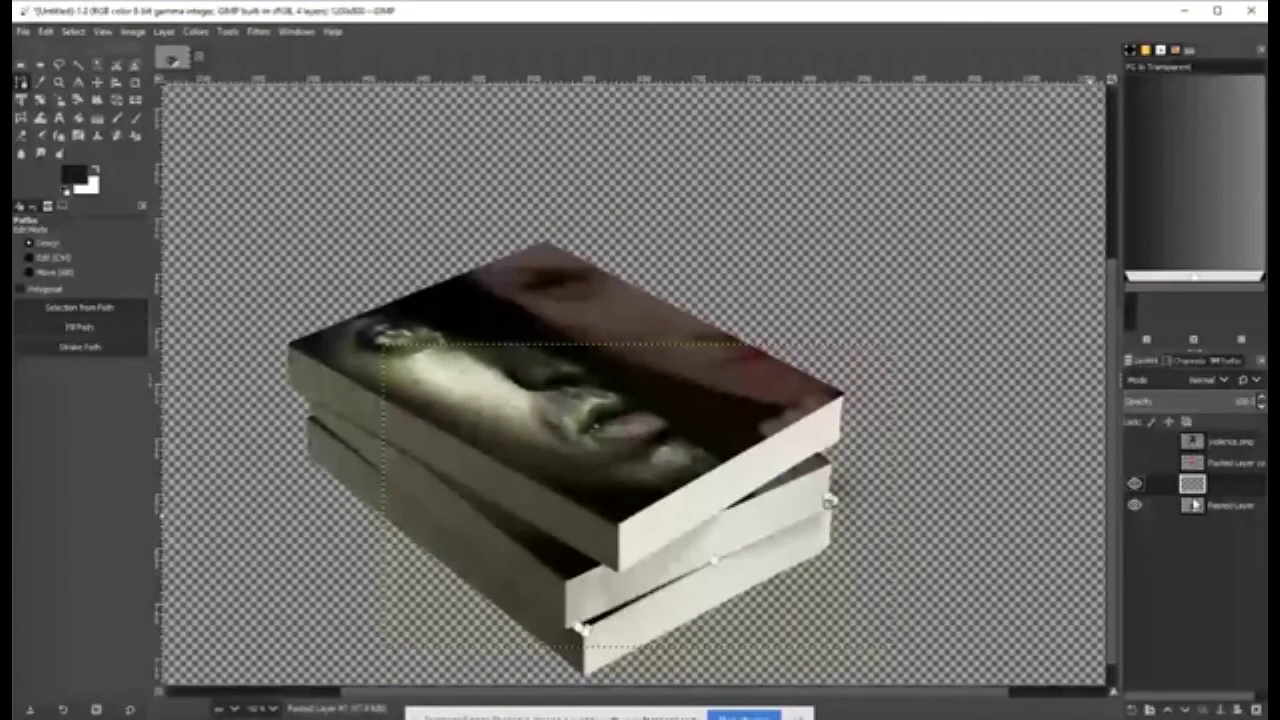
click(1195, 505)
click(80, 84)
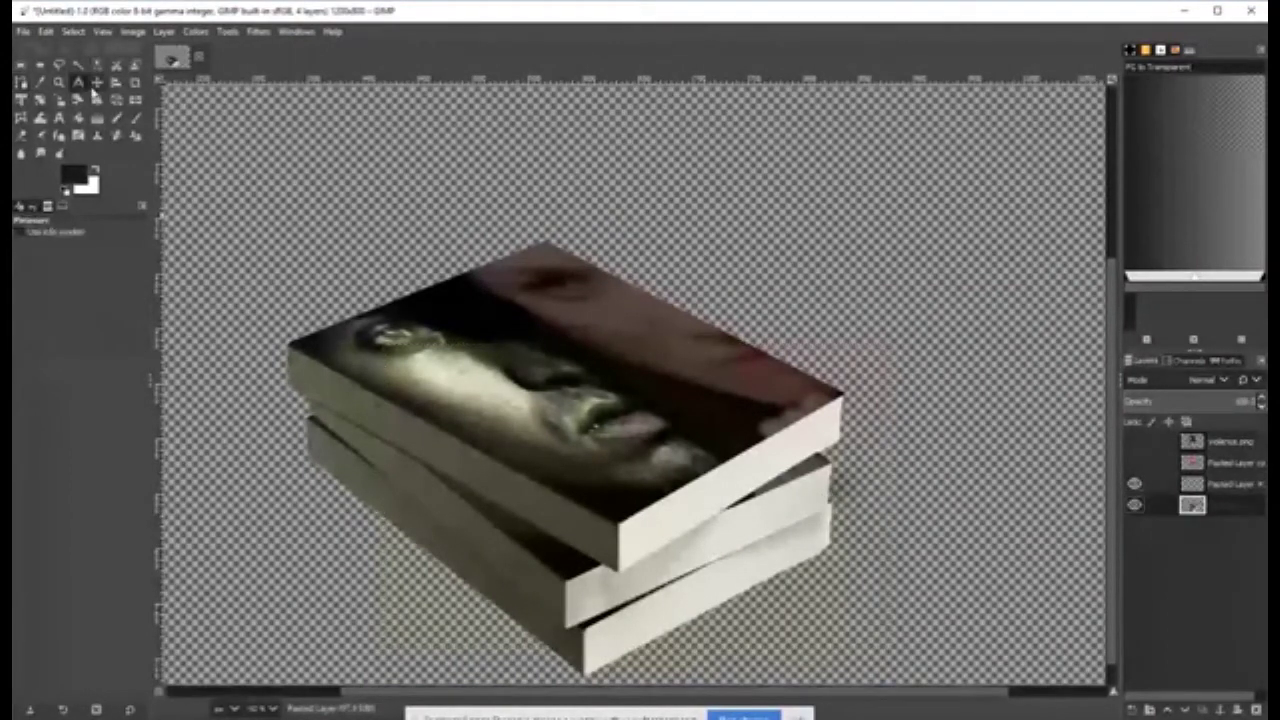
click(95, 84)
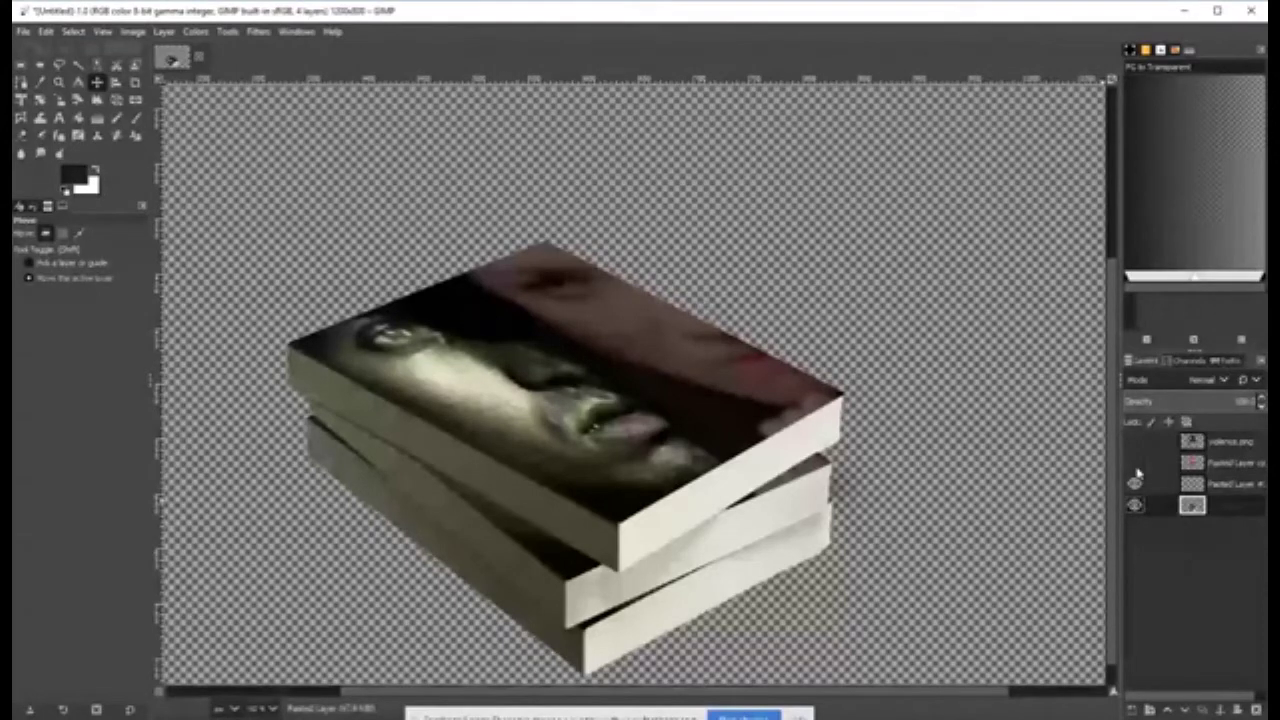
Show the upright magenta book layer, and merge the trimmed cover pieces into the book stack layer and hide it.
click(1134, 462)
click(1192, 462)
drag(752, 316, 783, 556)
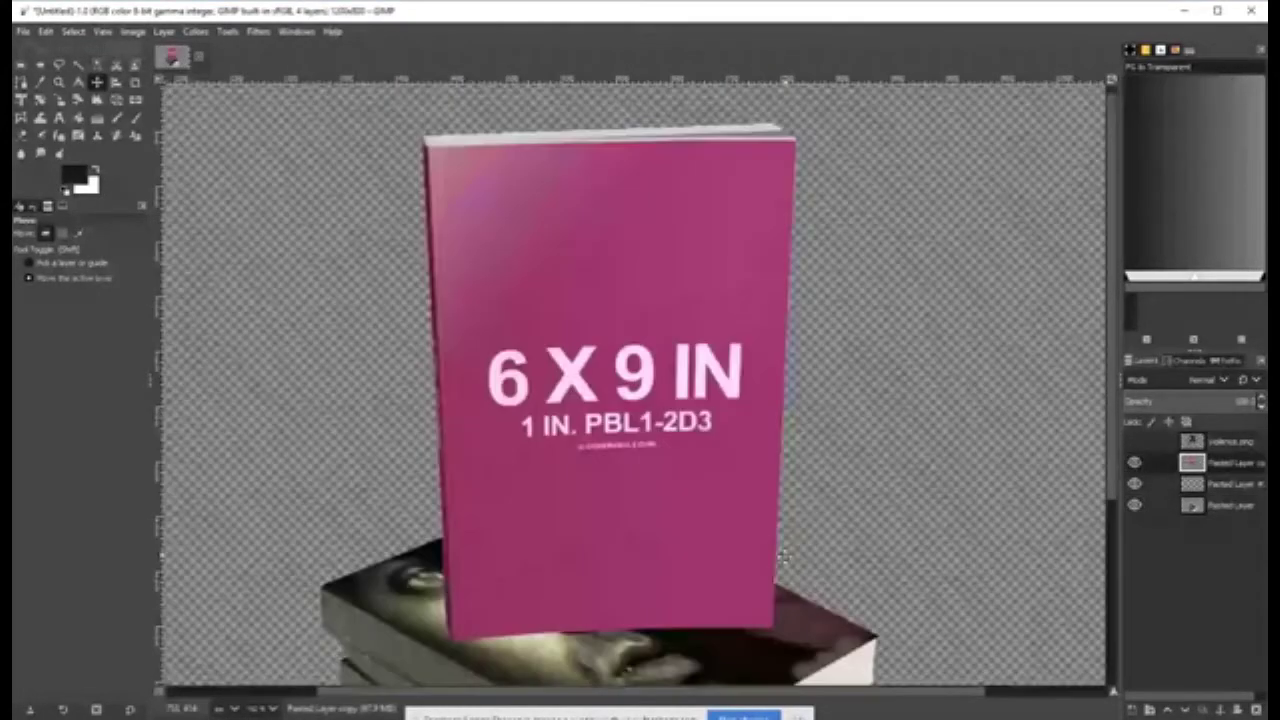
click(1134, 462)
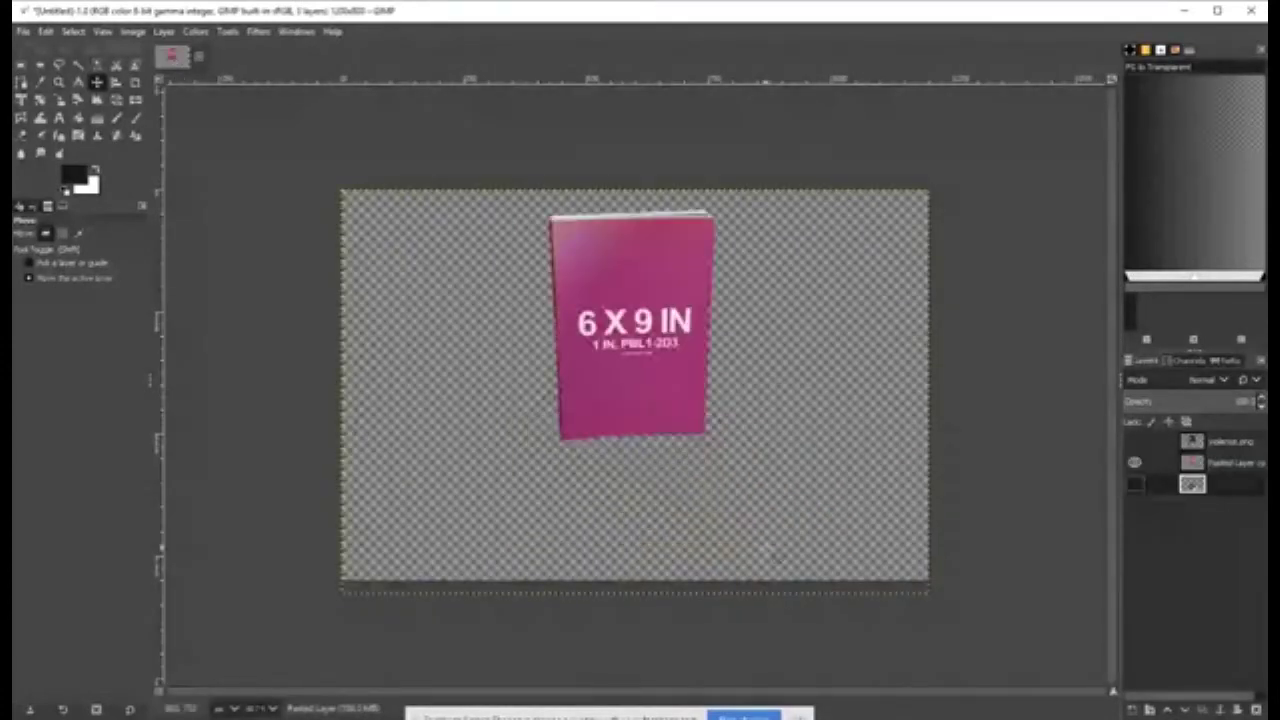
scroll(768, 547, up, 2)
scroll(768, 542, up, 3)
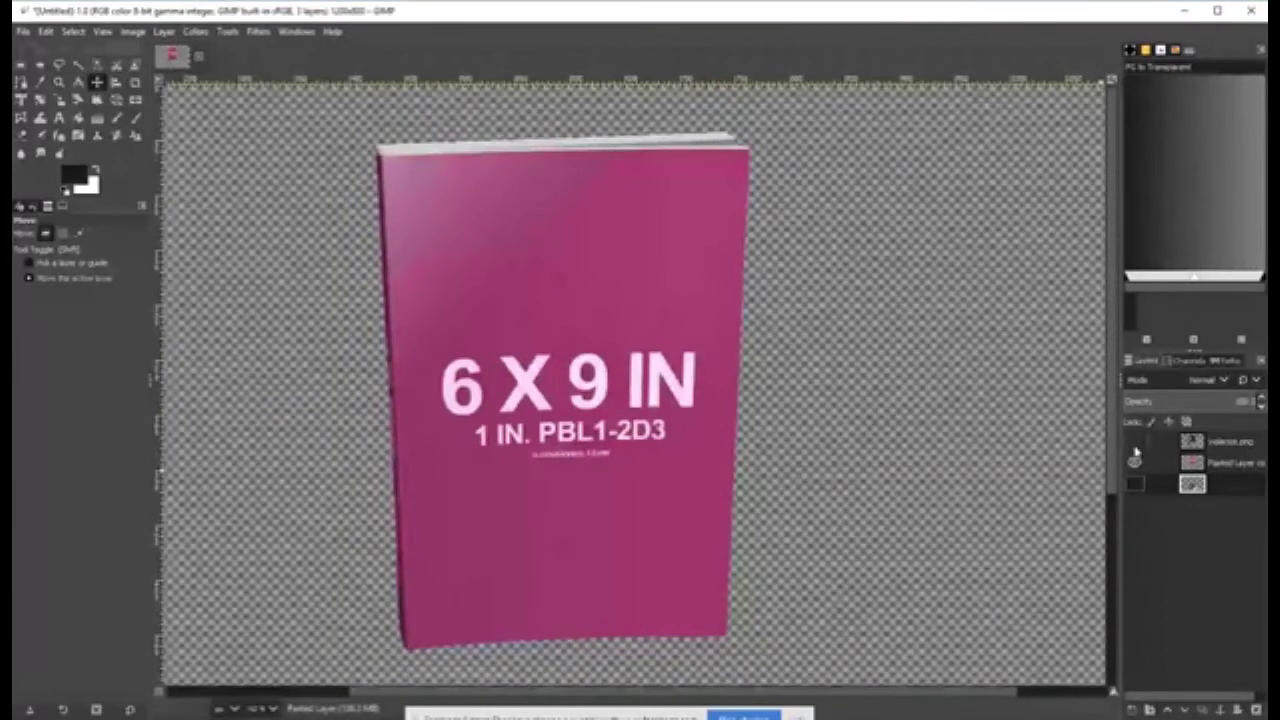
Show the violence.png cover layer and move it up over the upright magenta book.
click(1134, 441)
scroll(332, 355, down, 1)
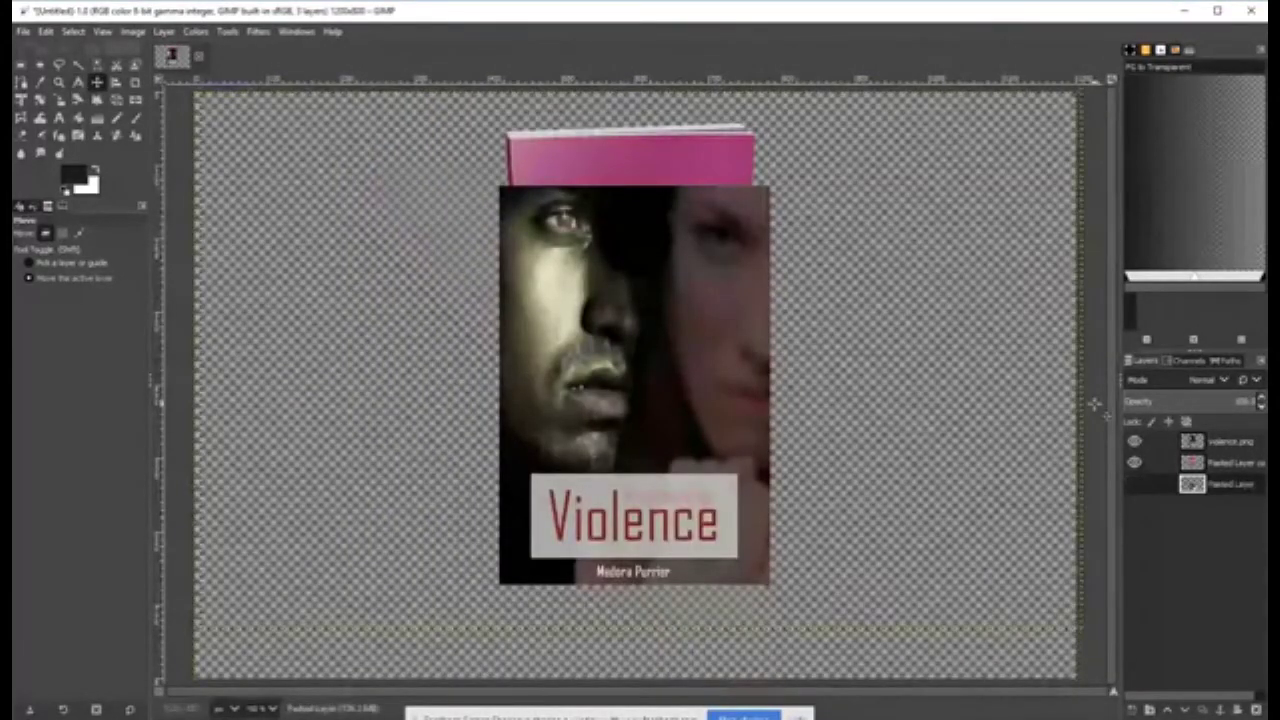
click(1230, 441)
drag(653, 485, 661, 420)
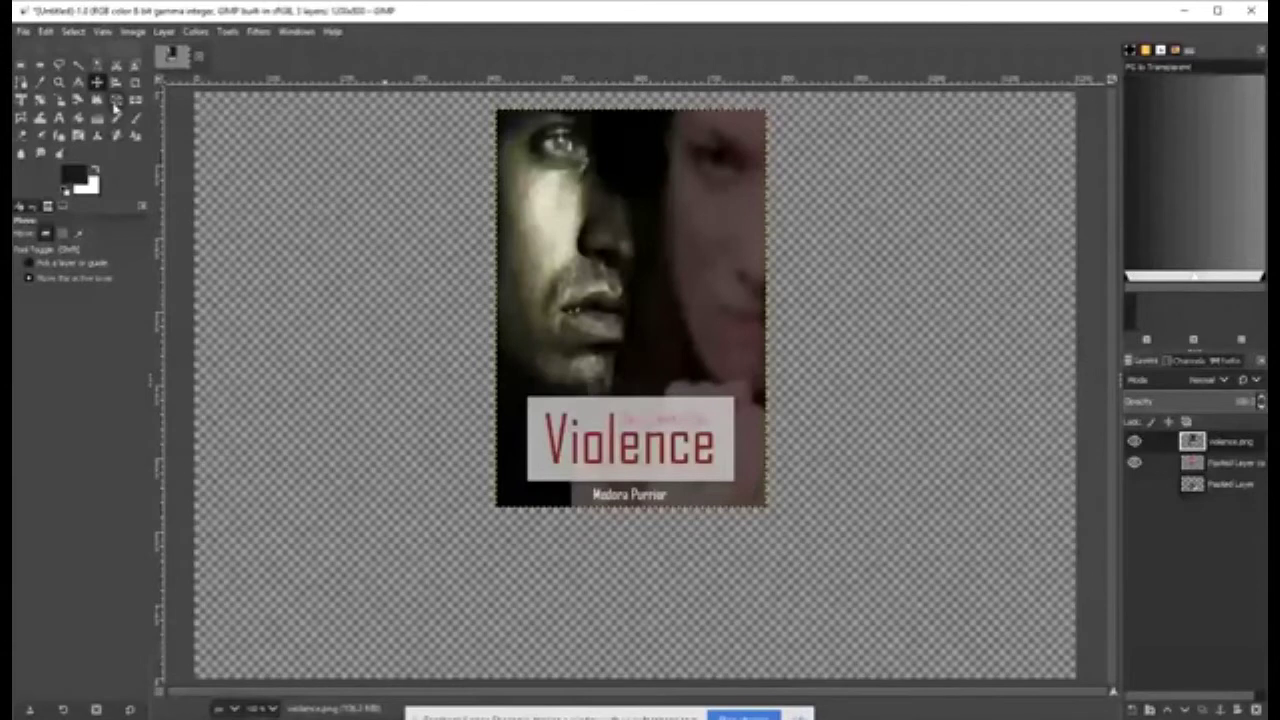
Start a perspective transform on the violence.png cover and fit its two upper corners to the upright book's front cover.
click(116, 100)
click(632, 310)
drag(634, 320, 634, 316)
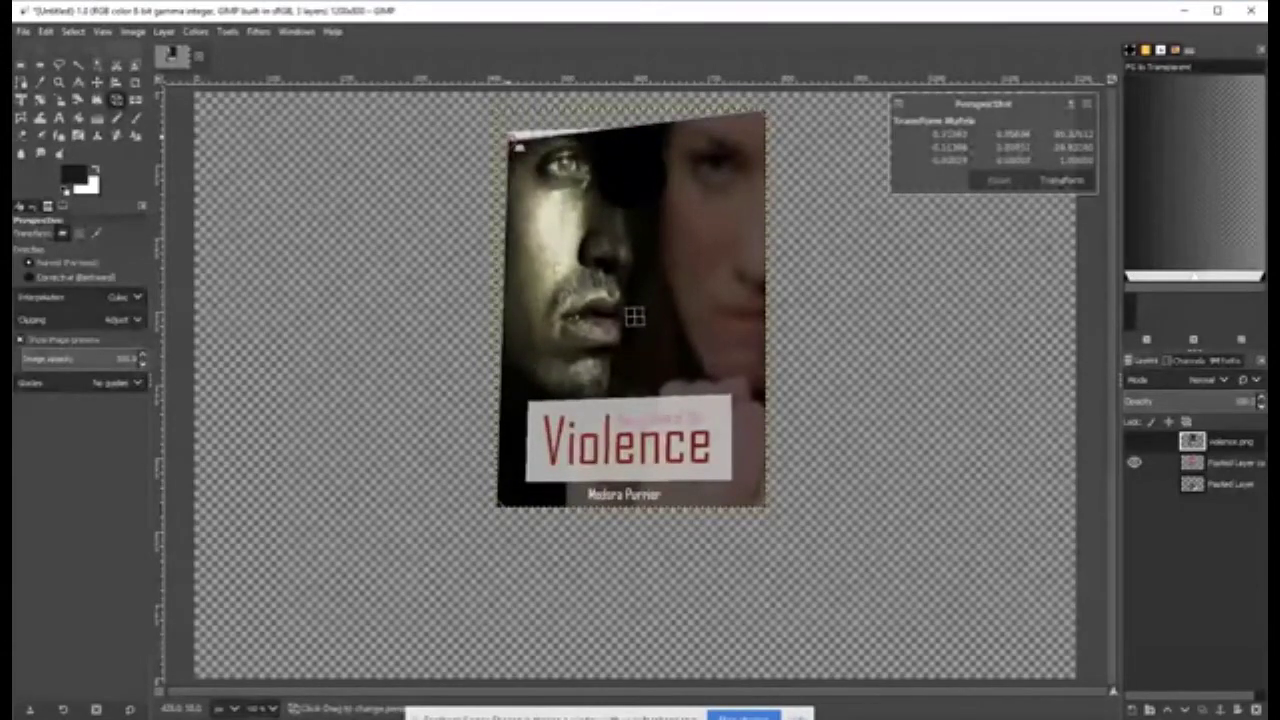
drag(508, 137, 510, 142)
drag(765, 111, 771, 148)
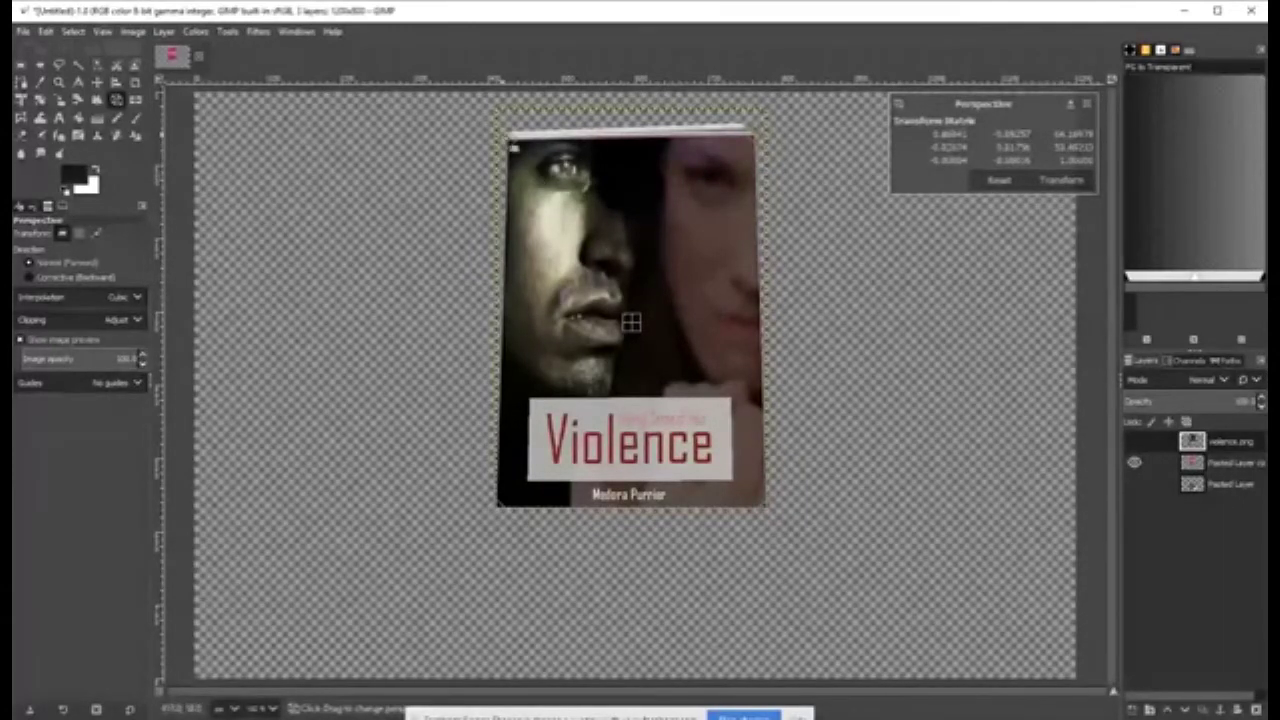
drag(513, 142, 511, 137)
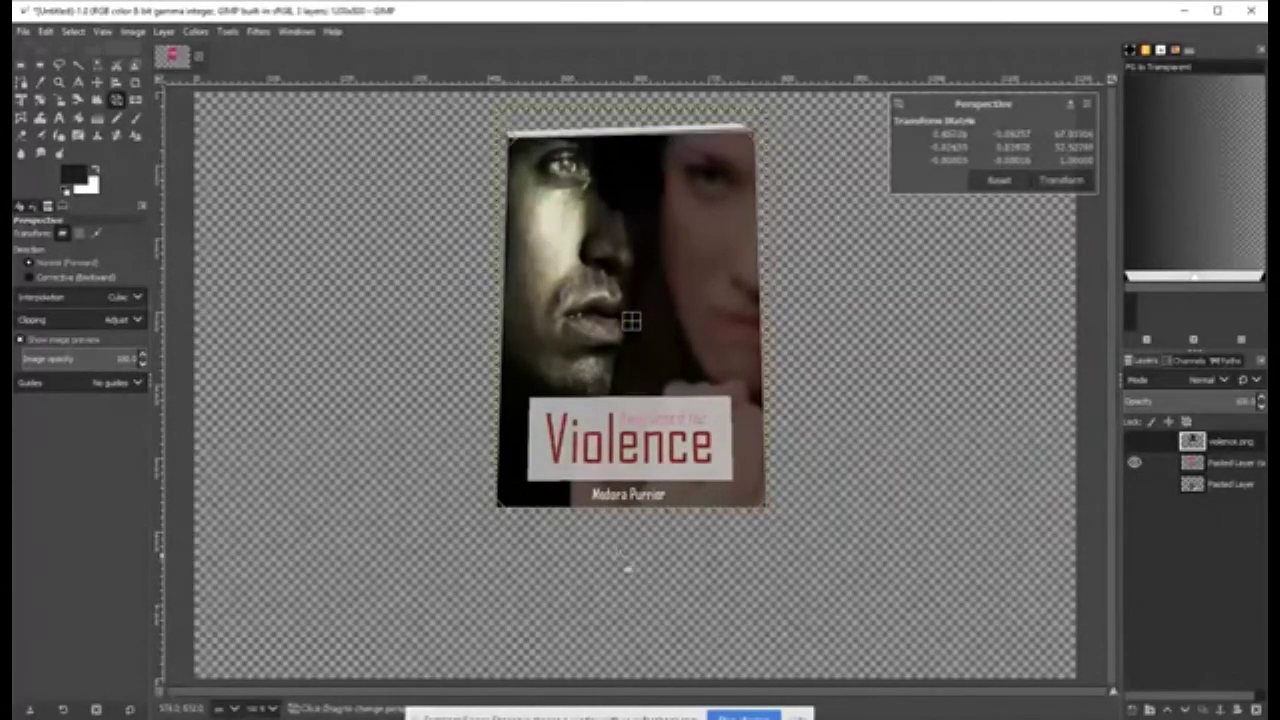
Fit the cover's two lower corners to the upright book's front cover and apply the perspective transform.
drag(509, 490, 528, 467)
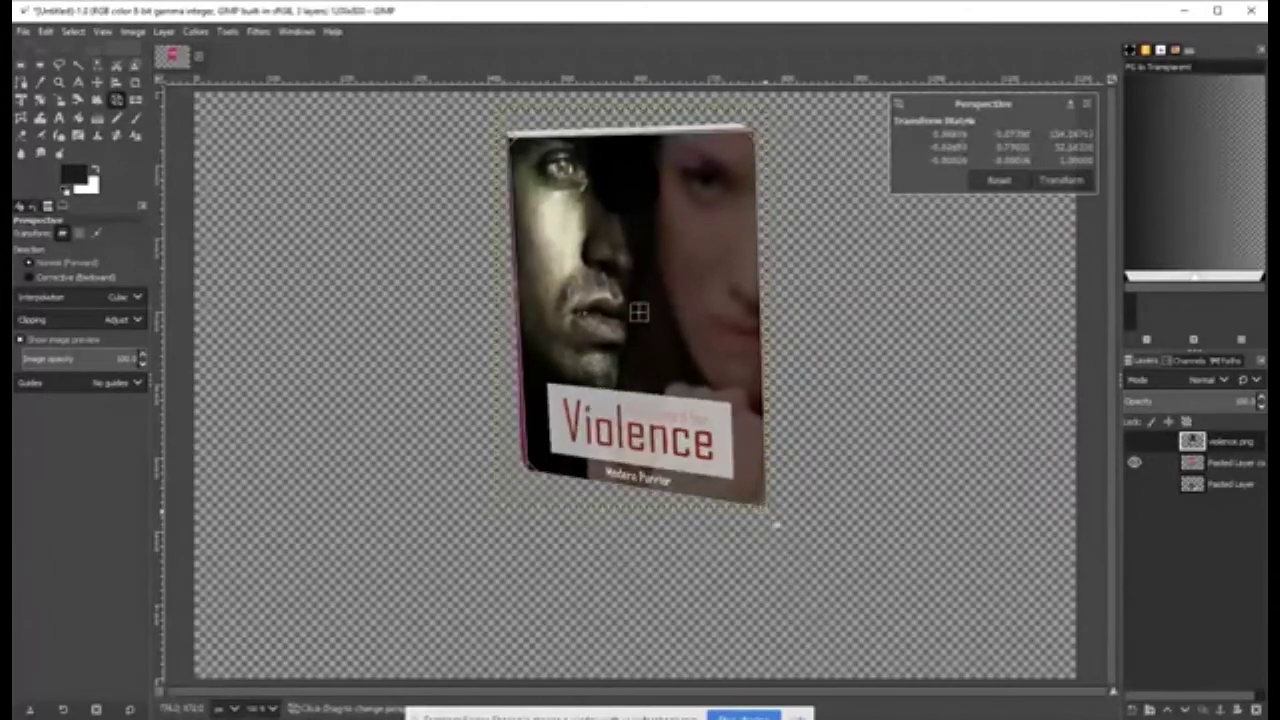
drag(777, 523, 748, 477)
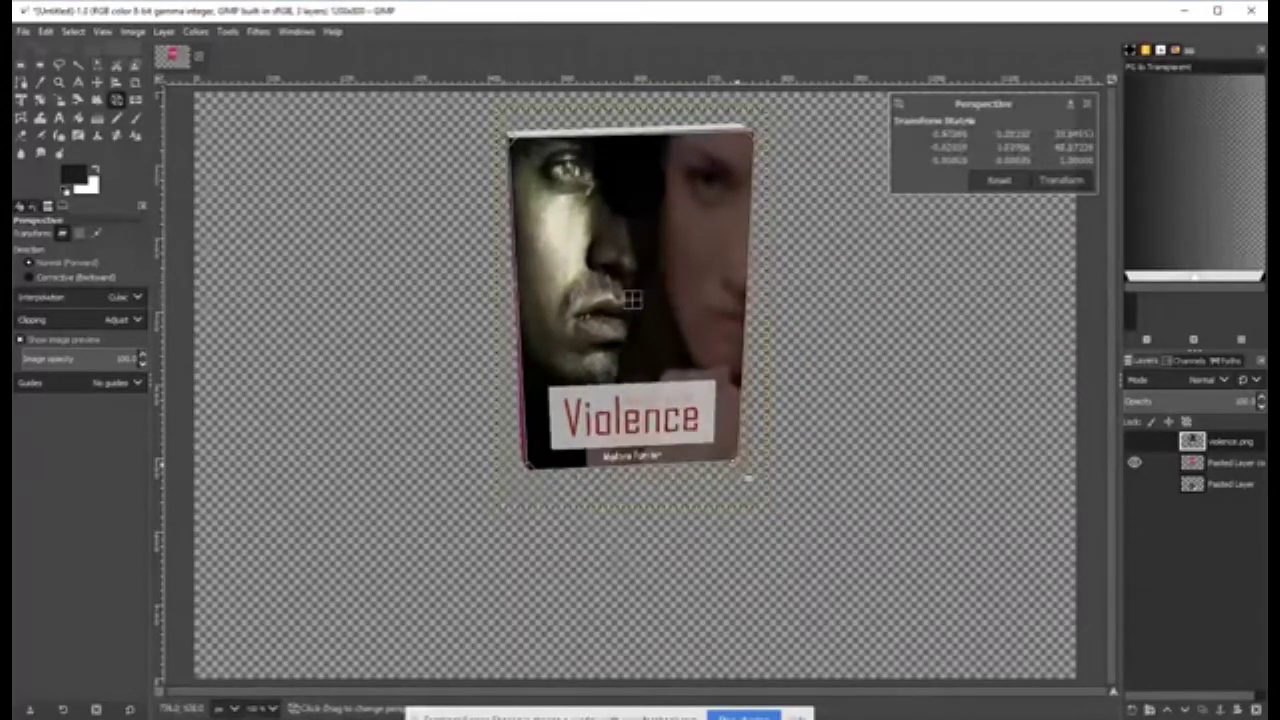
scroll(871, 586, up, 2)
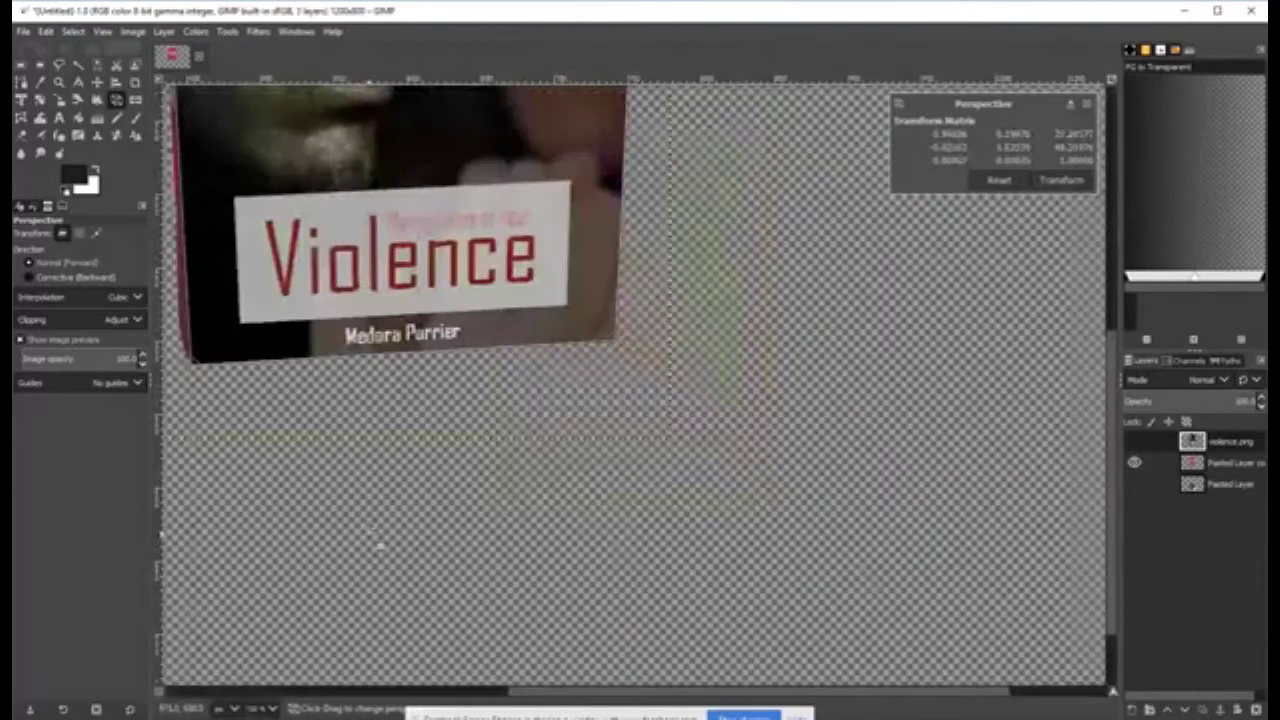
drag(369, 532, 463, 543)
drag(709, 352, 713, 355)
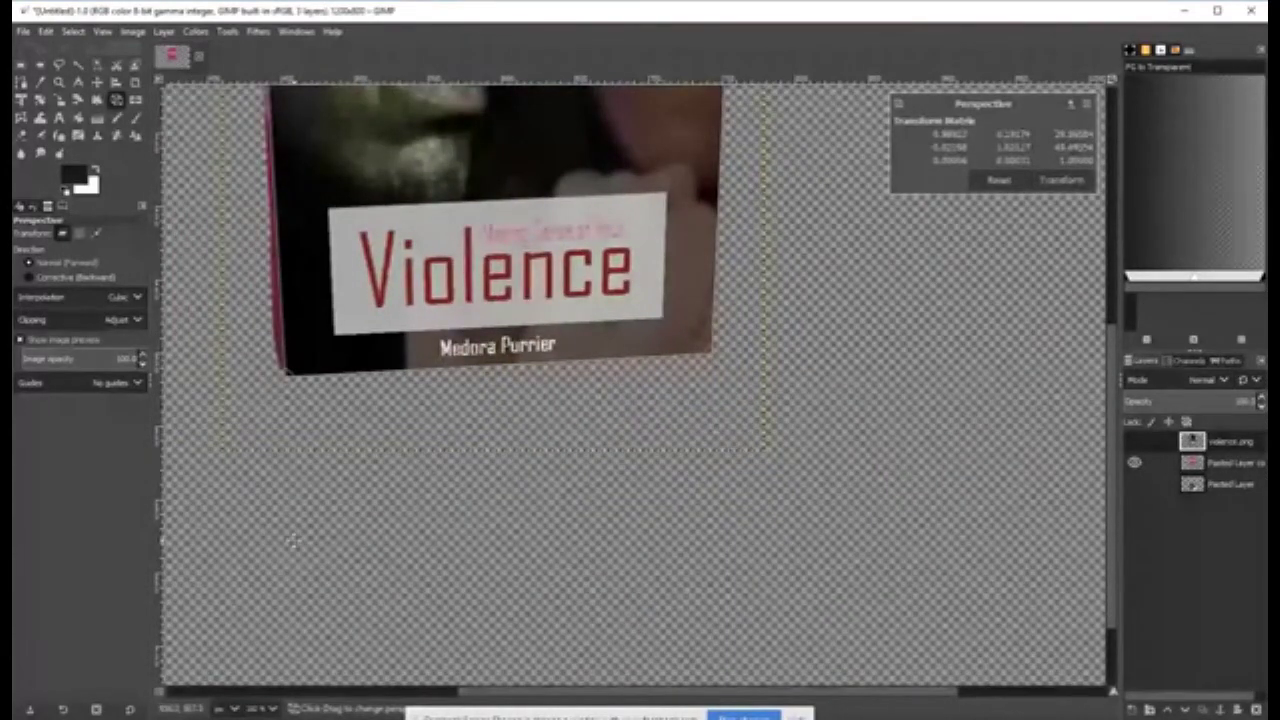
drag(293, 540, 533, 574)
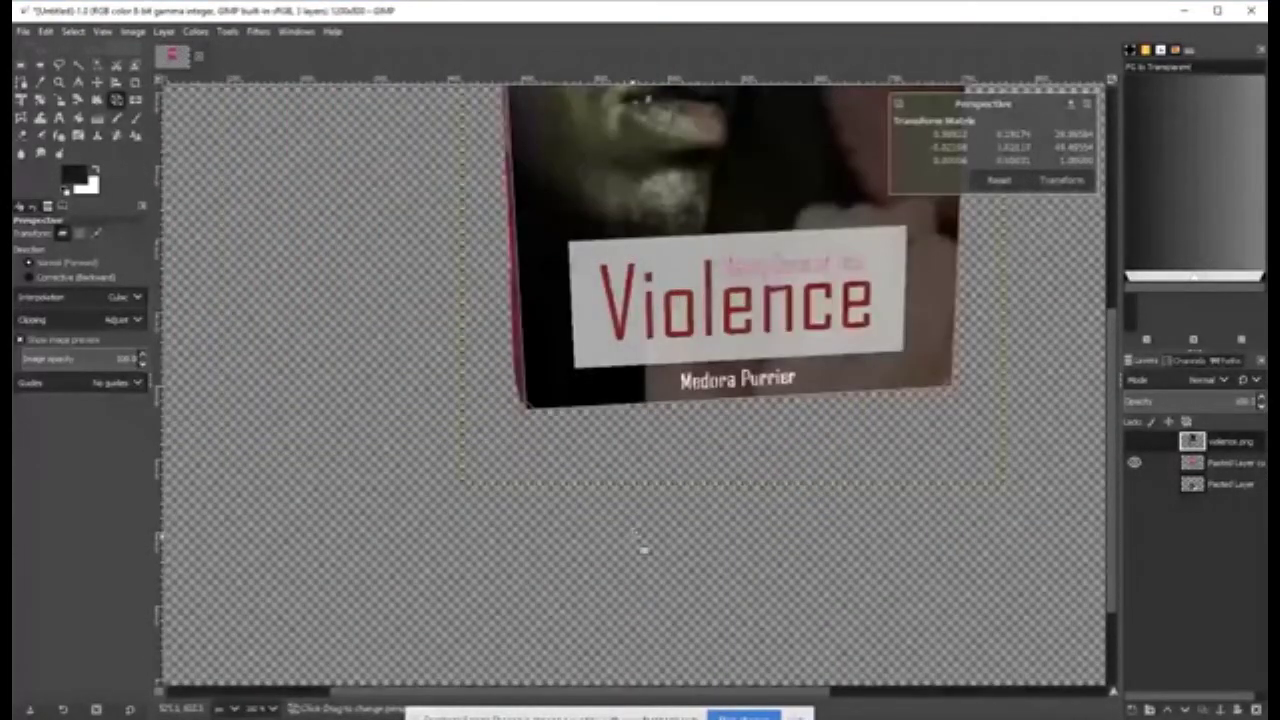
scroll(643, 548, up, 8)
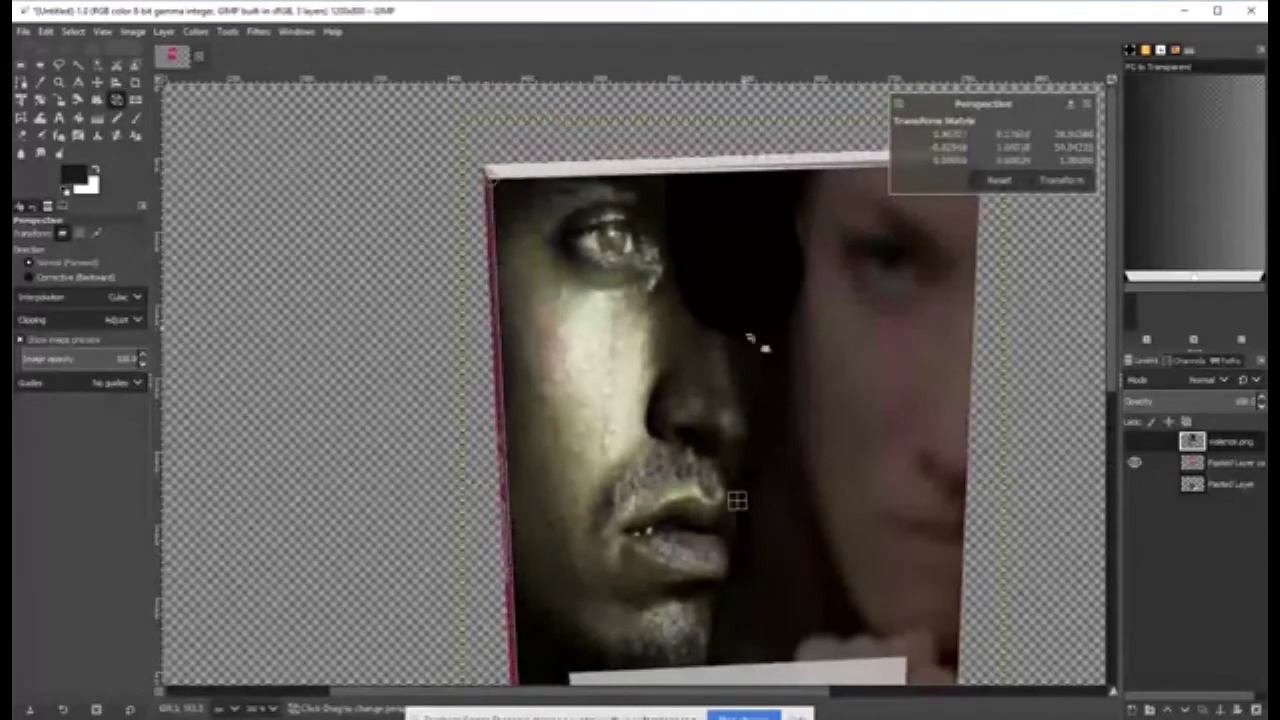
scroll(750, 340, down, 5)
drag(531, 417, 524, 399)
click(1062, 180)
scroll(706, 500, right, 5)
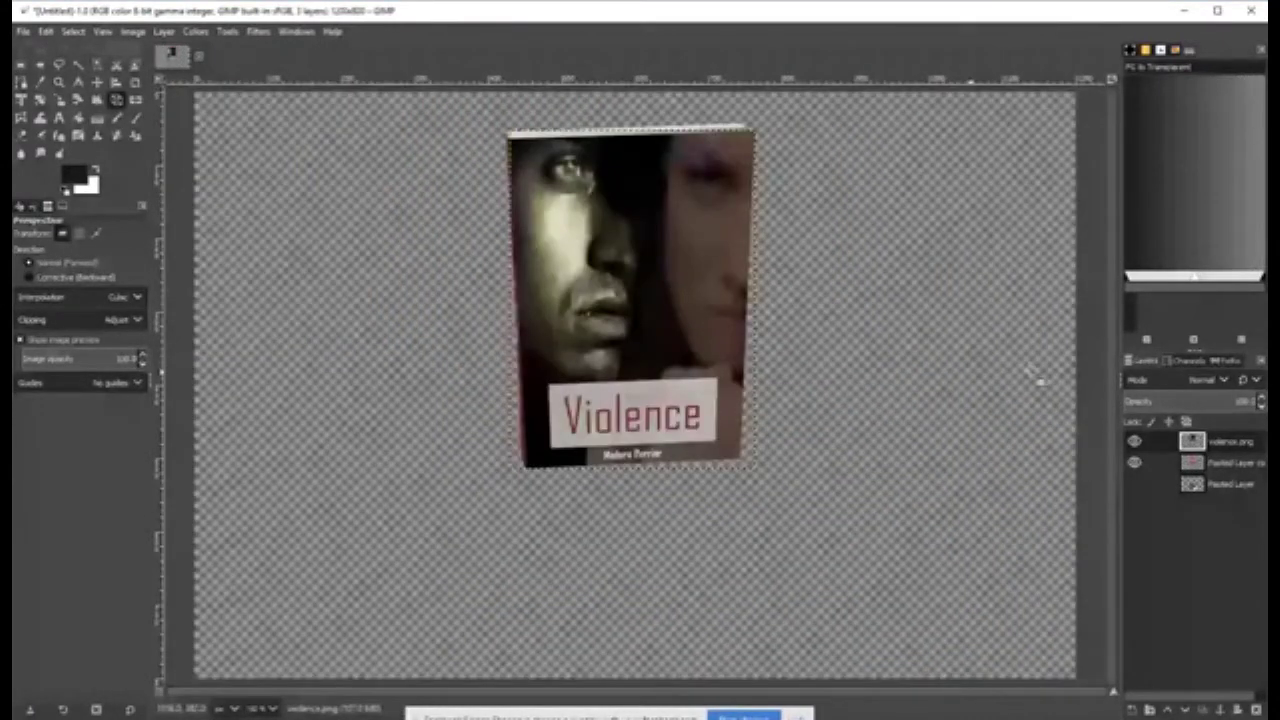
Hide the violence.png layer and trace a path along the top edge of the magenta front cover.
click(754, 429)
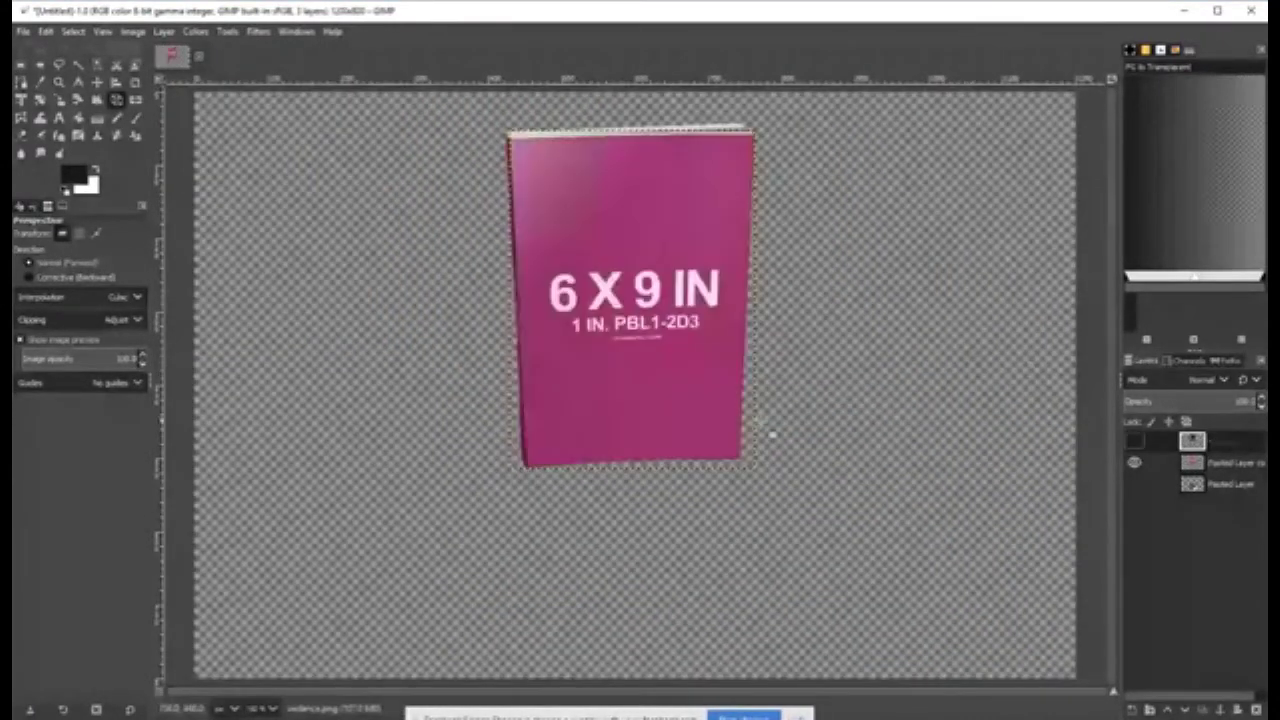
scroll(773, 434, up, 1)
scroll(786, 440, up, 3)
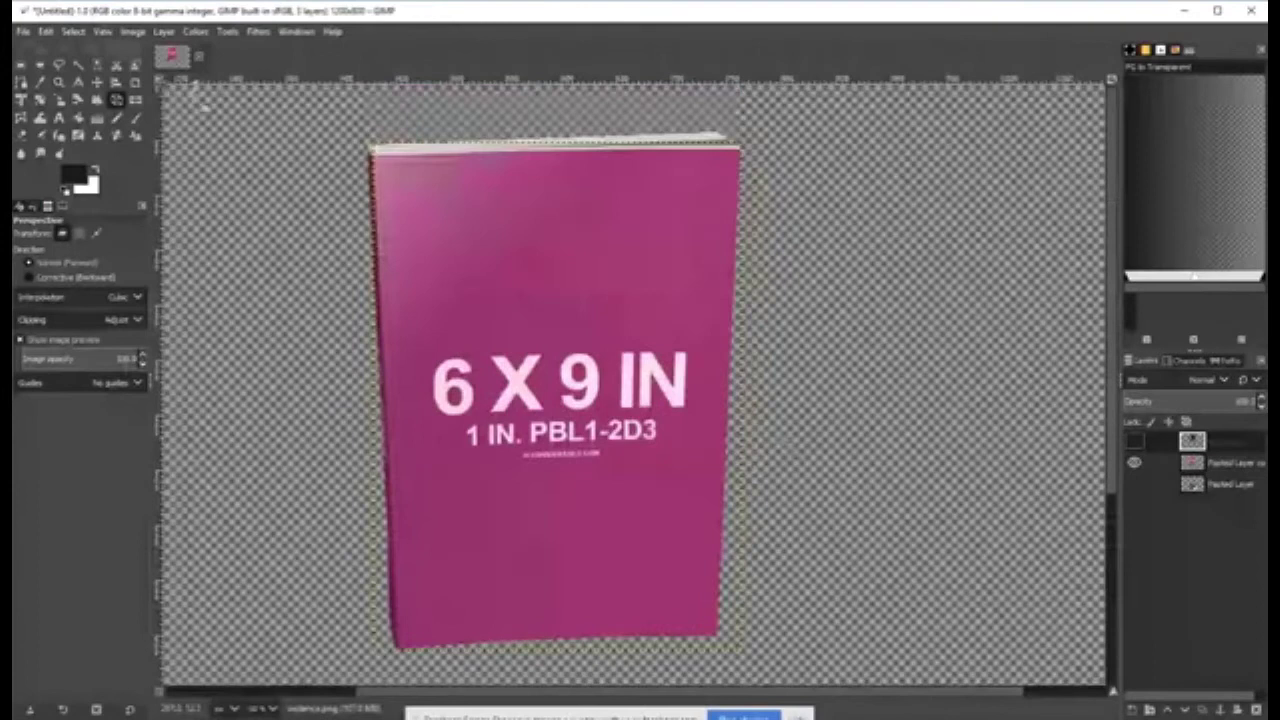
key(b)
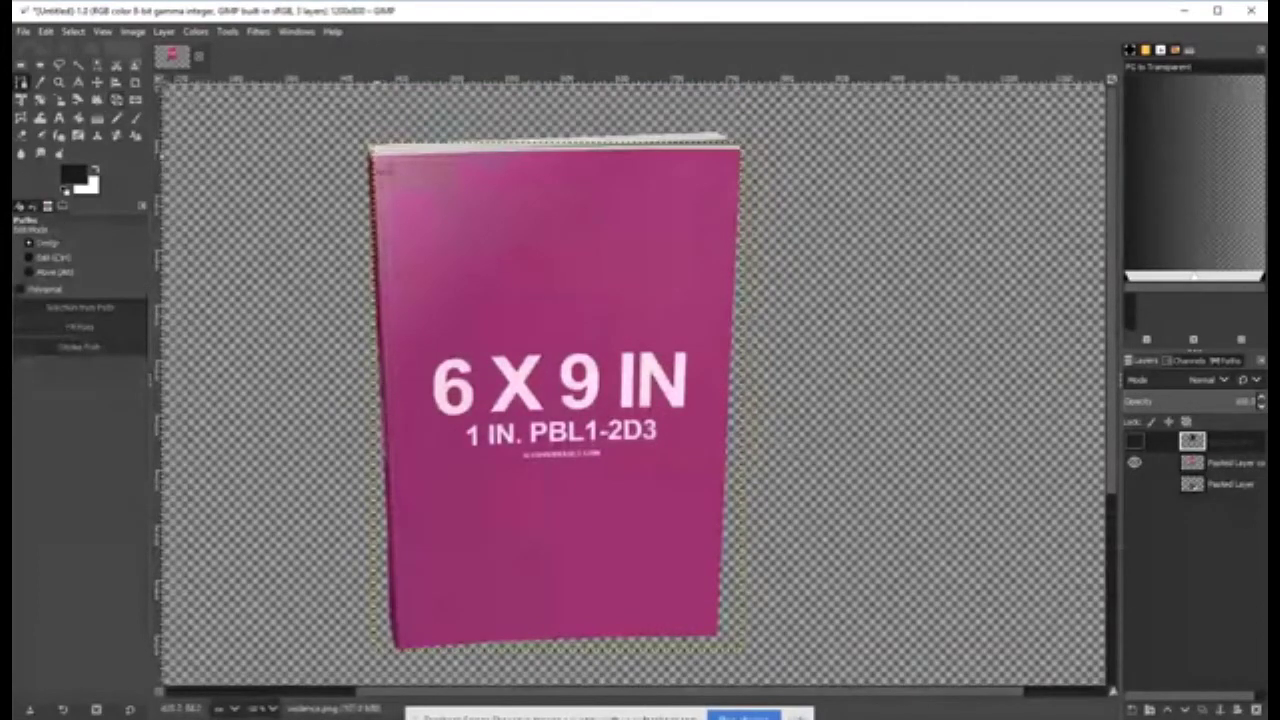
scroll(448, 322, up, 1)
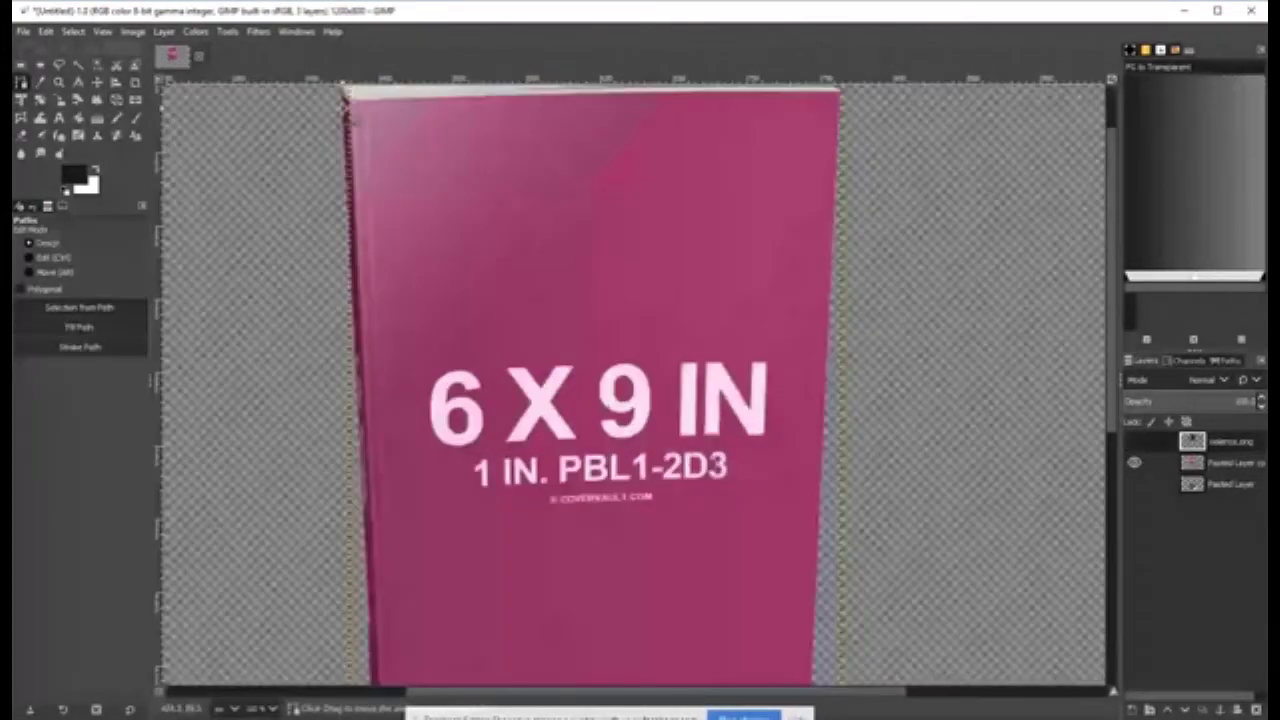
click(535, 93)
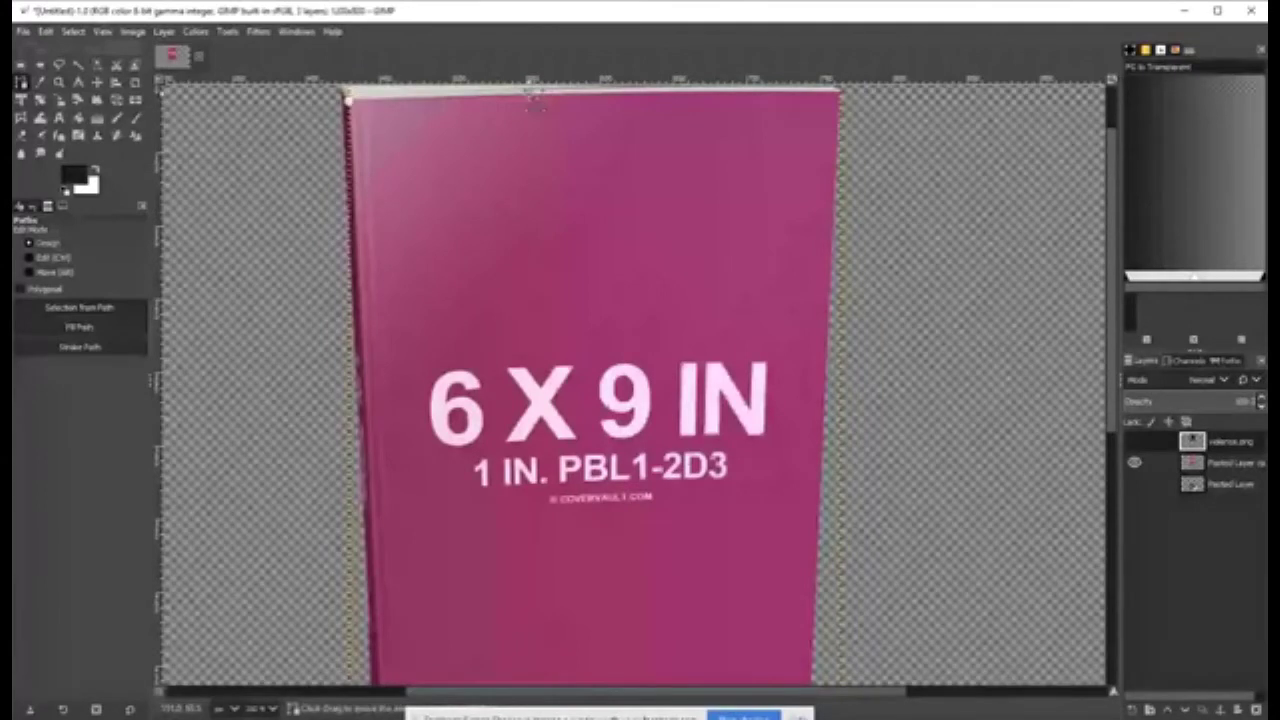
drag(738, 134, 669, 216)
click(628, 172)
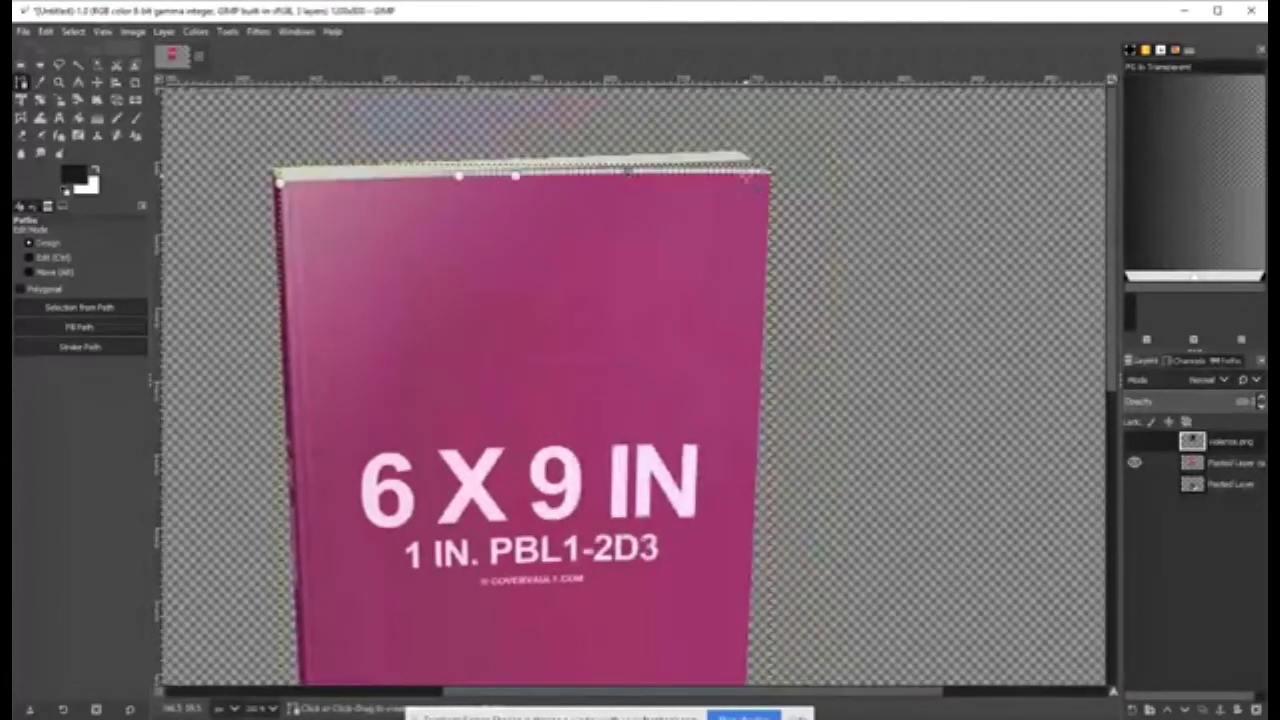
click(627, 174)
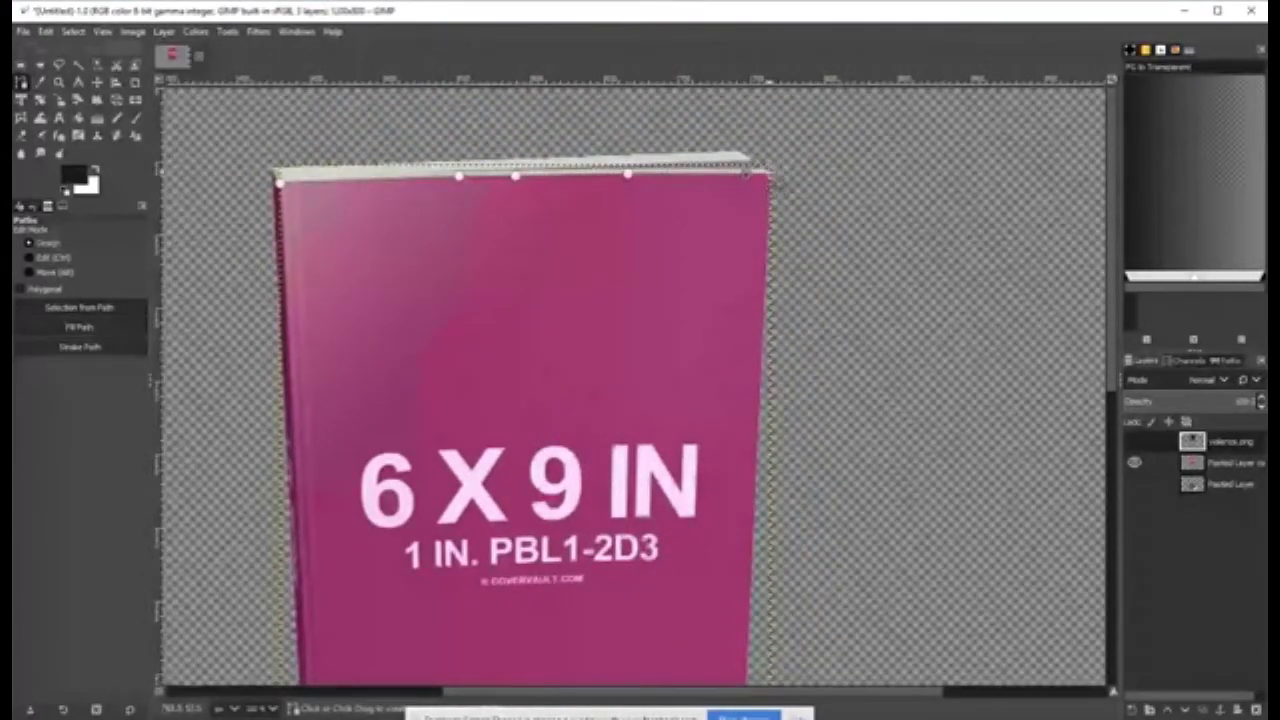
click(746, 174)
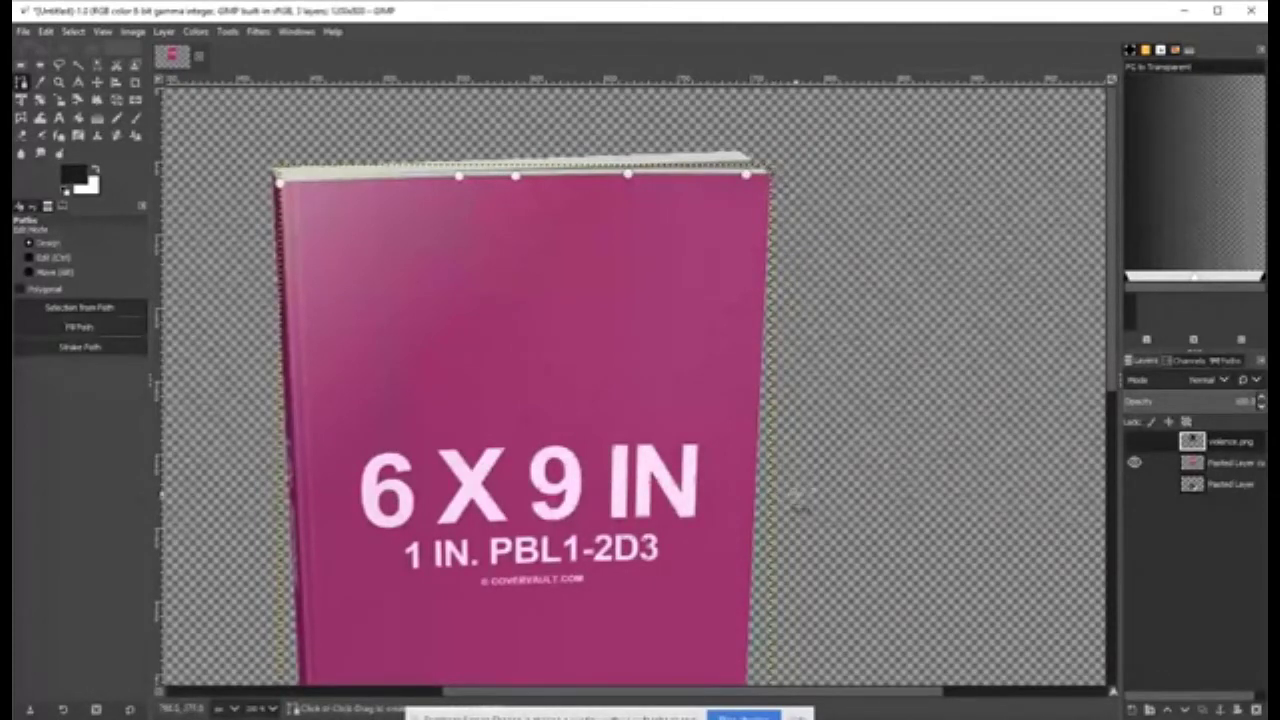
Continue the path along the front cover's slightly curved bottom edge and up the spine edge, closing it at the upper corner.
scroll(795, 502, down, 5)
ctrl+scroll(772, 645, up, 2)
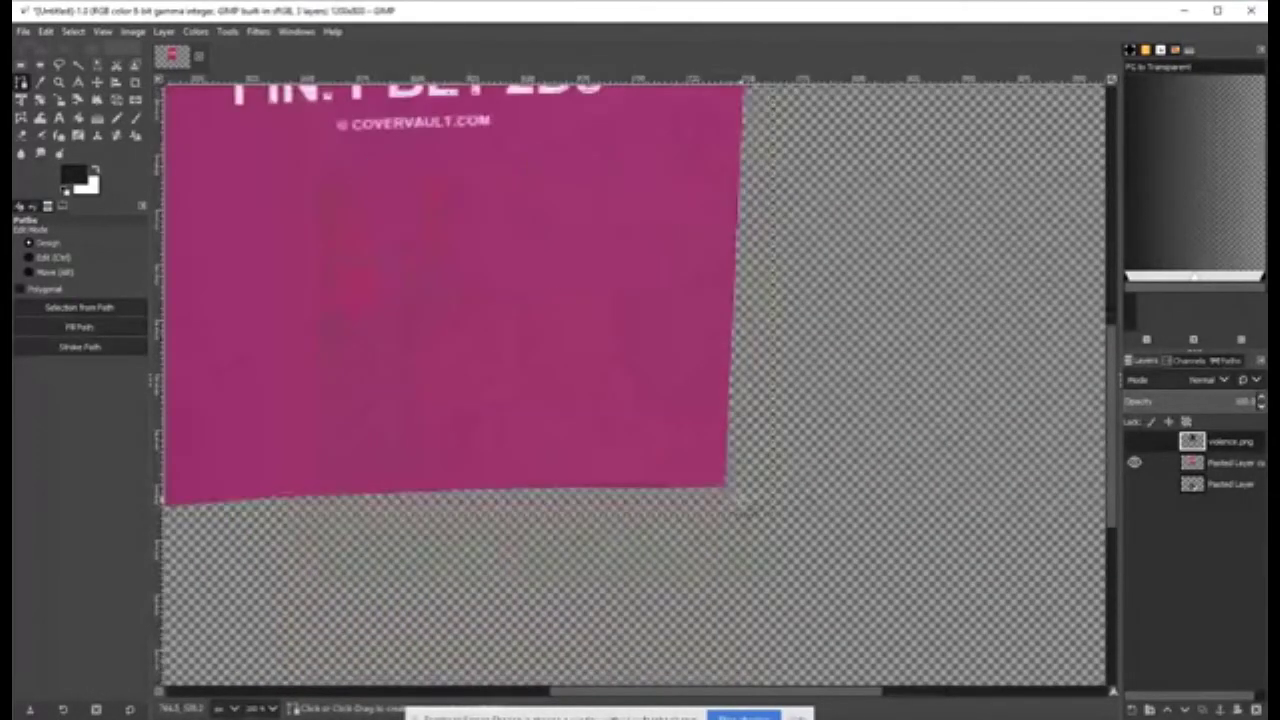
ctrl+scroll(723, 503, down, 3)
ctrl+scroll(851, 434, up, 3)
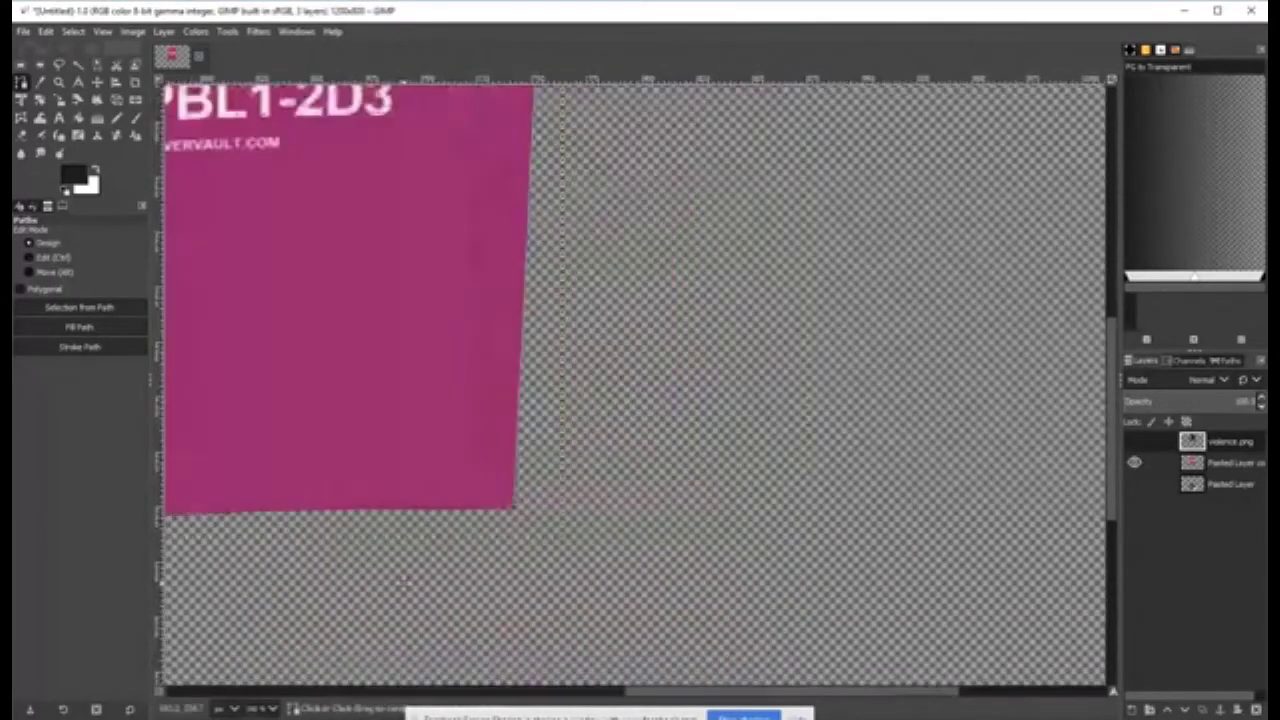
drag(404, 583, 820, 410)
click(878, 407)
click(816, 409)
click(676, 409)
click(598, 413)
click(520, 416)
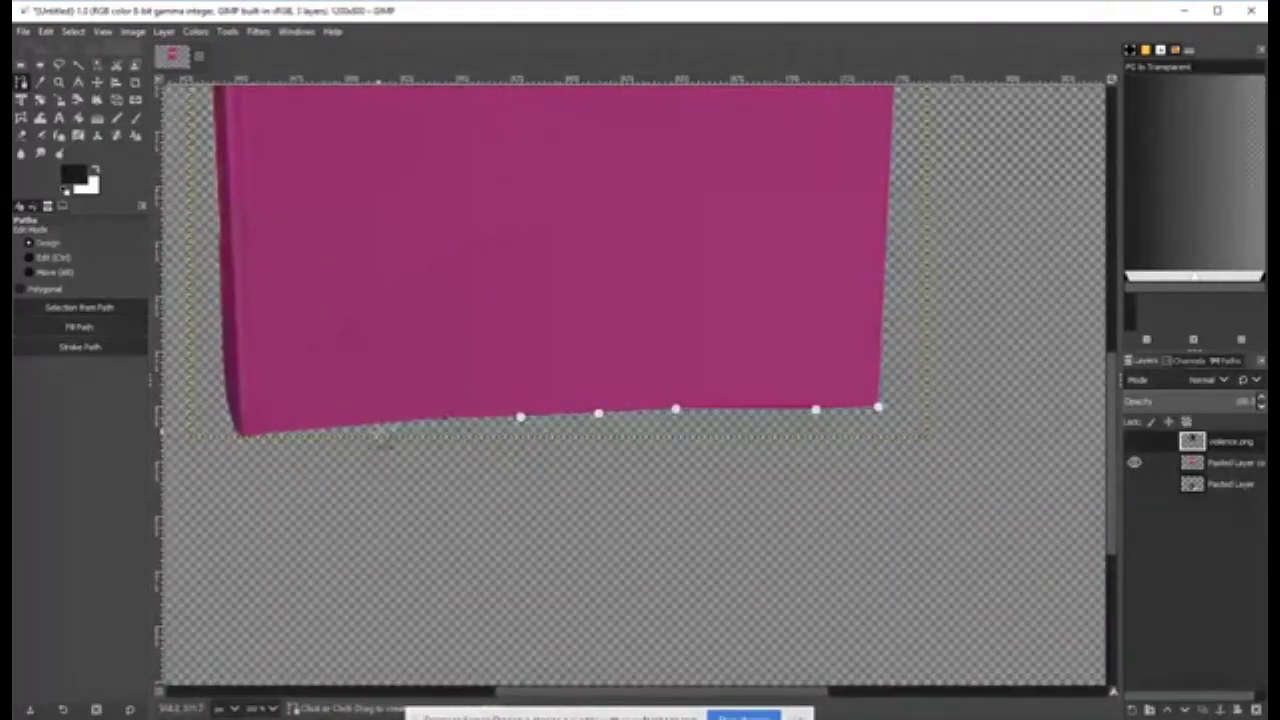
click(446, 418)
click(375, 425)
click(312, 431)
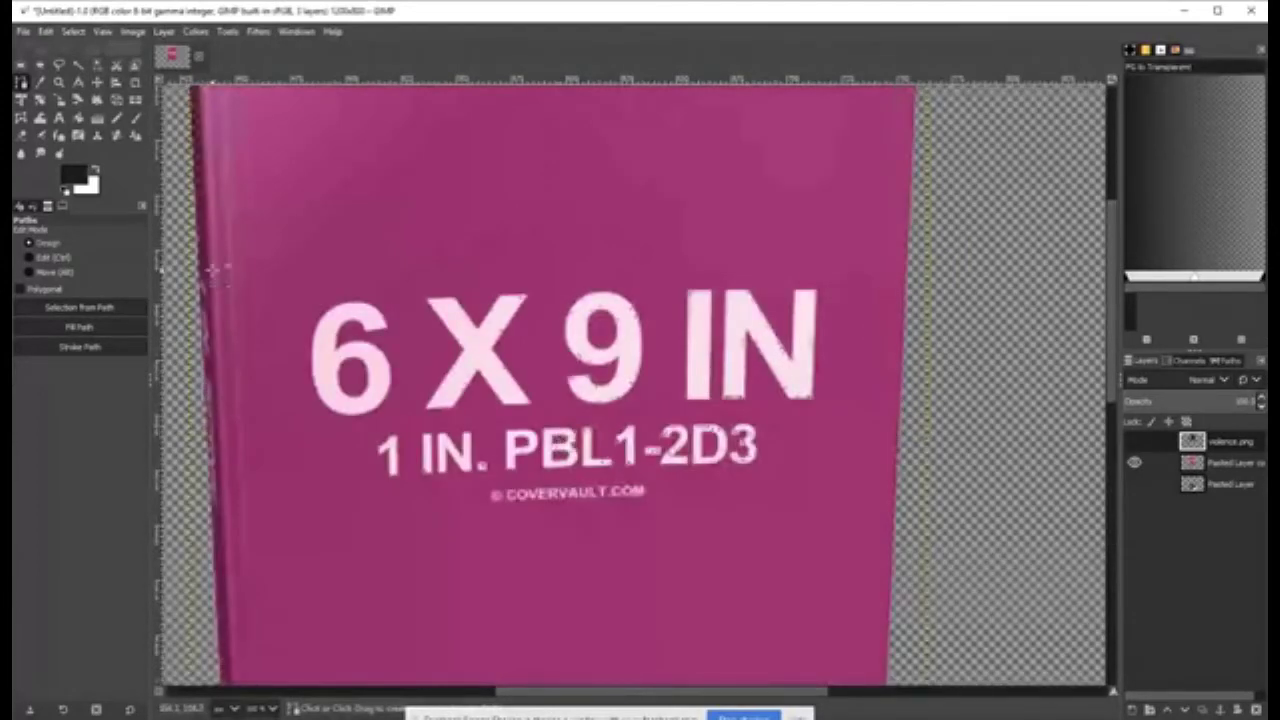
scroll(394, 257, up, 5)
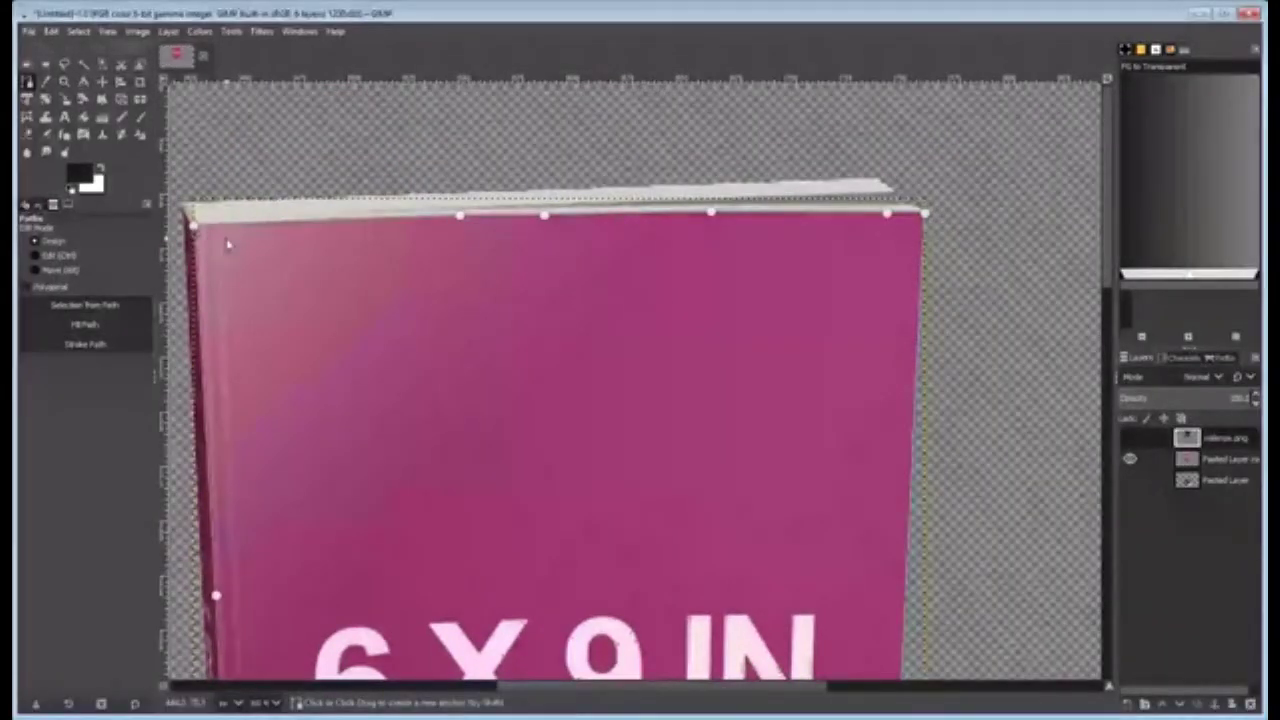
Show the violence.png layer again and trim it to the closed path around the front cover.
click(1134, 441)
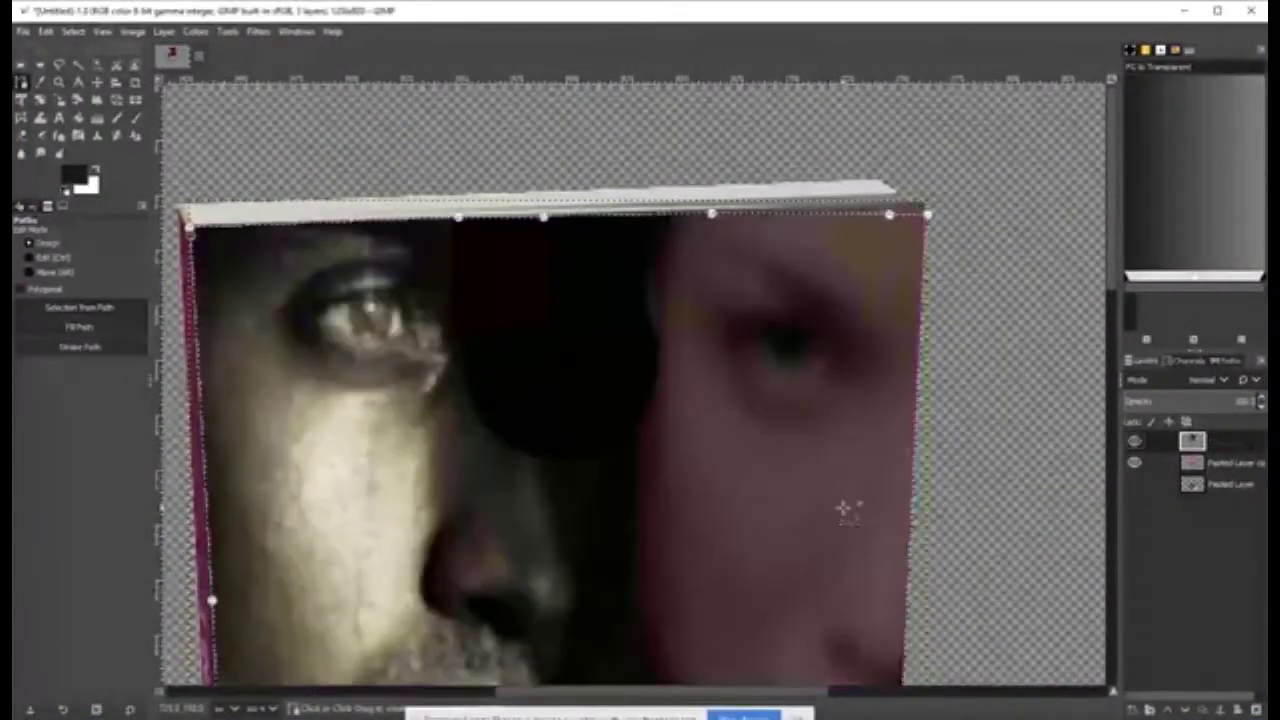
scroll(848, 512, down, 2)
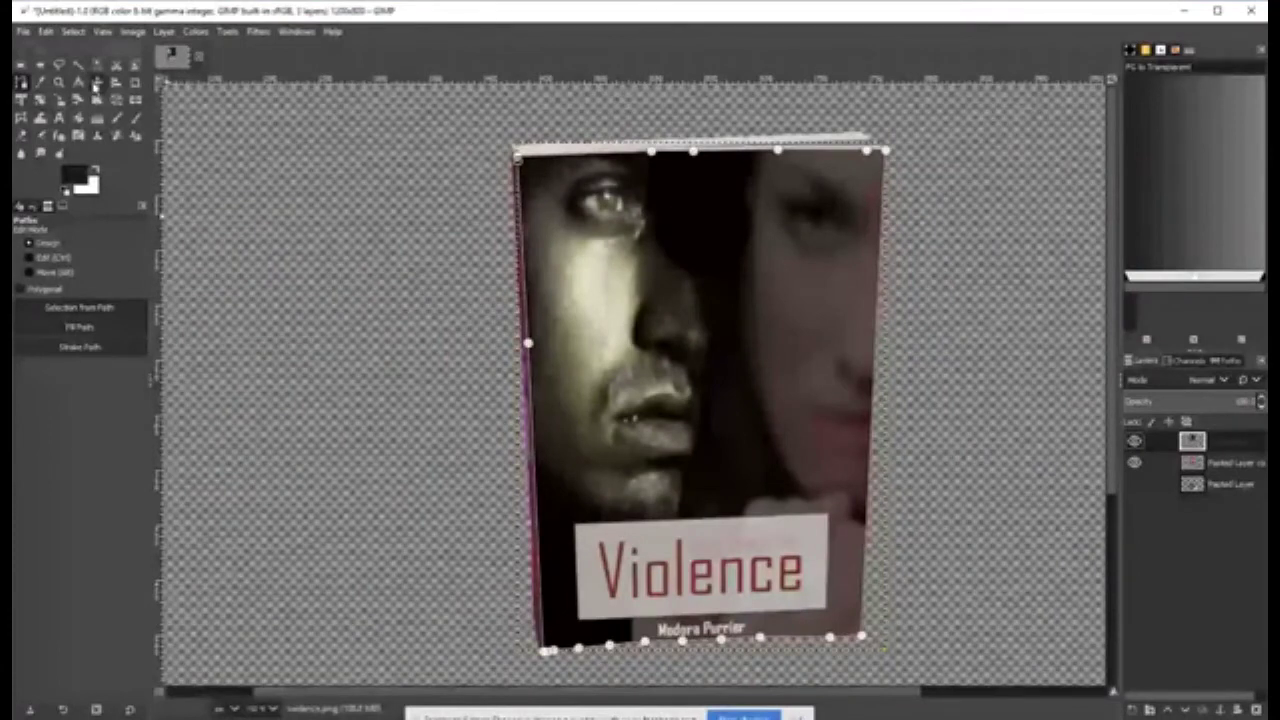
click(96, 83)
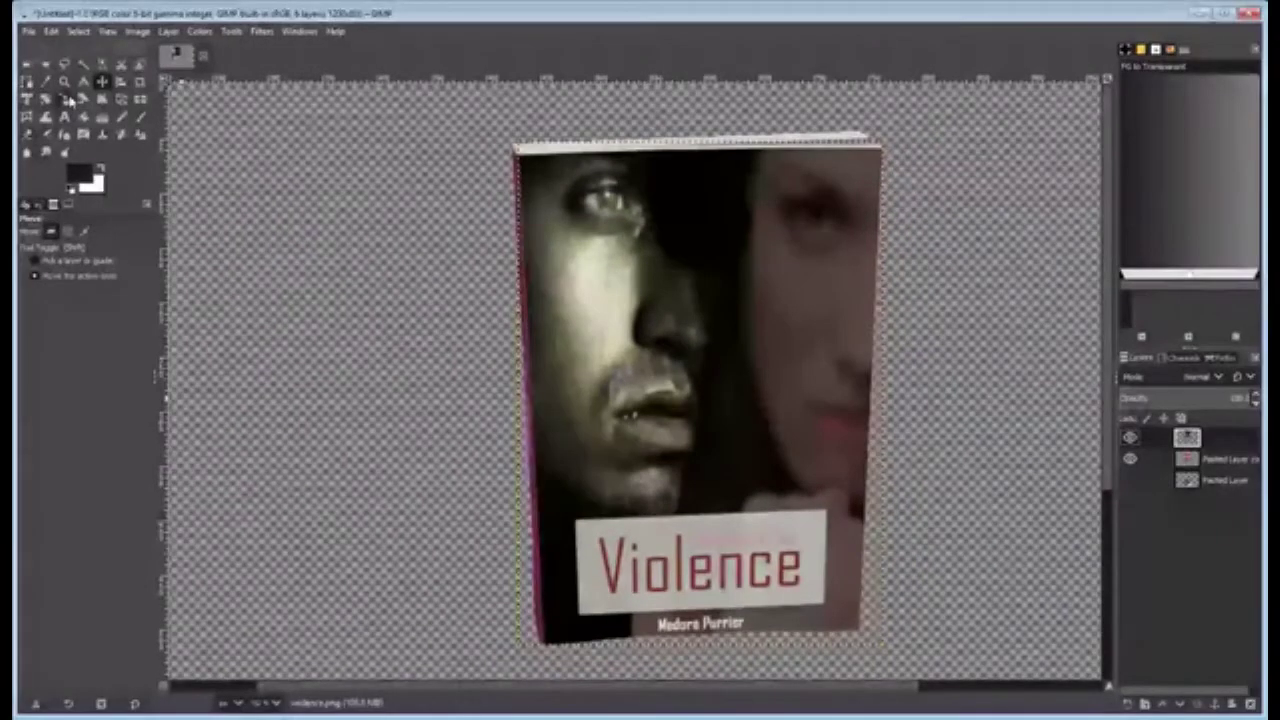
Adjust the violence.png cover's two outer corners to fit the upright book's front cover and apply the perspective transform.
click(701, 397)
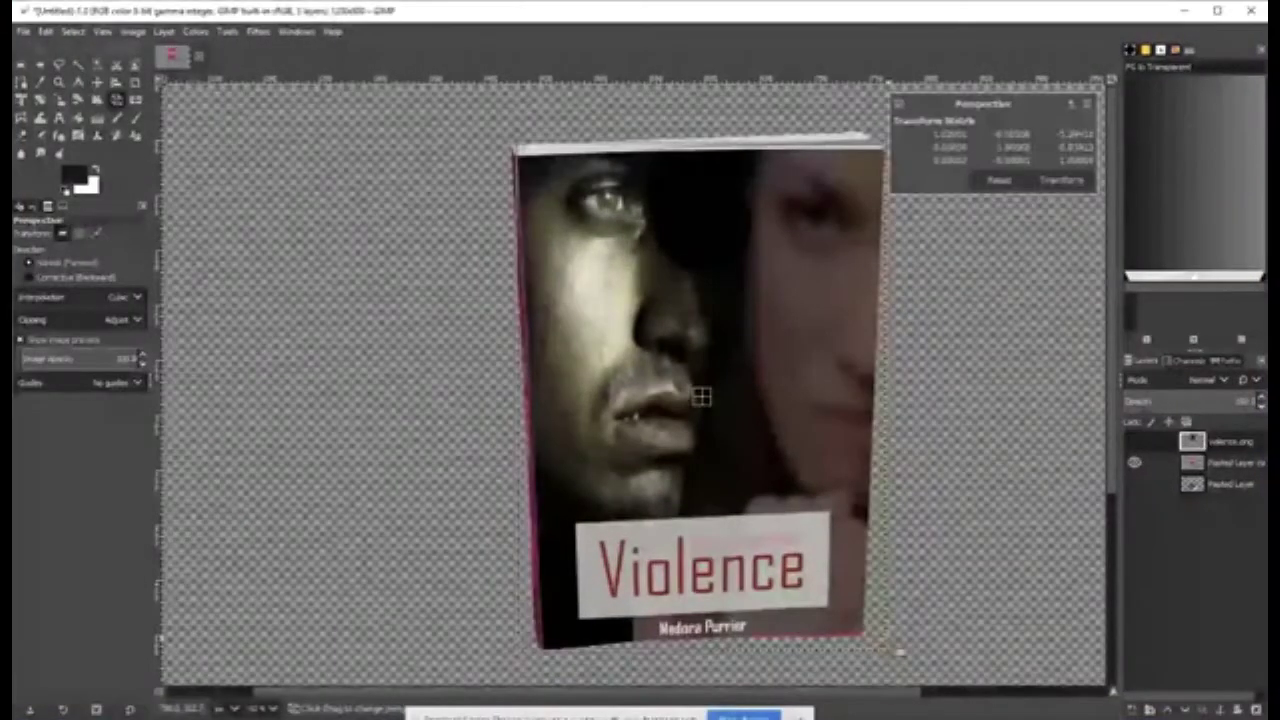
drag(888, 640, 888, 643)
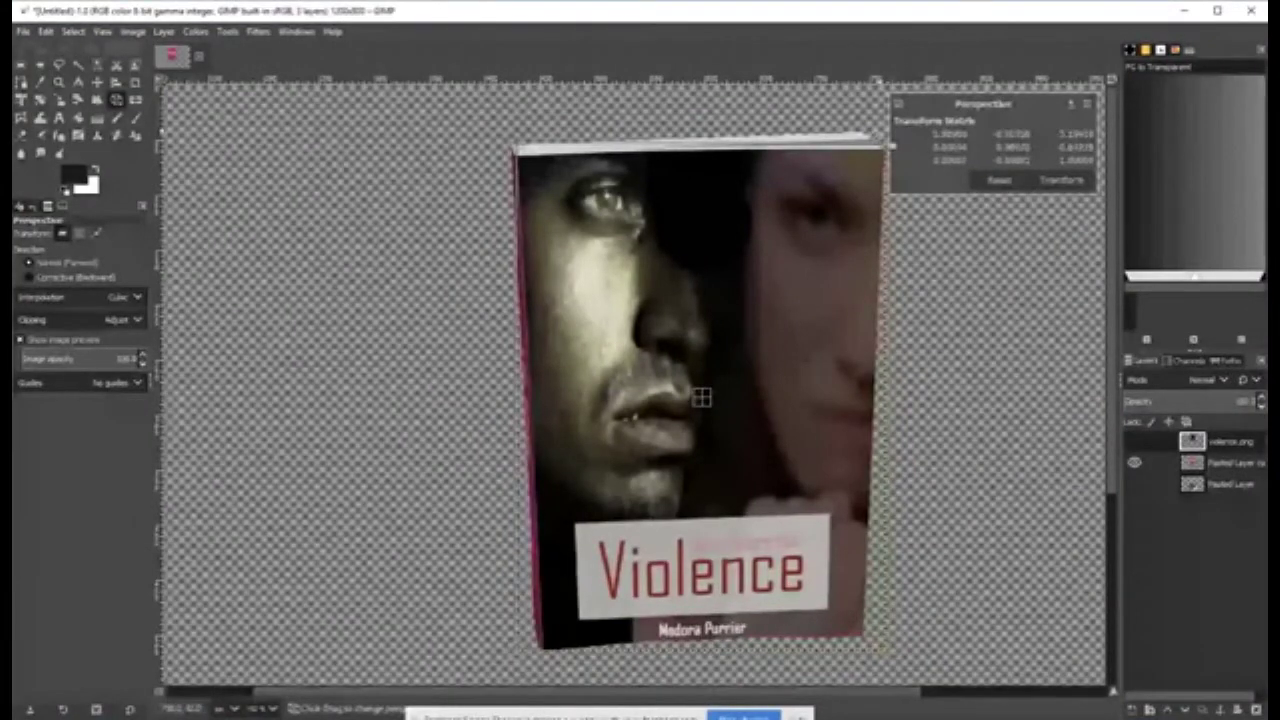
drag(888, 147, 888, 146)
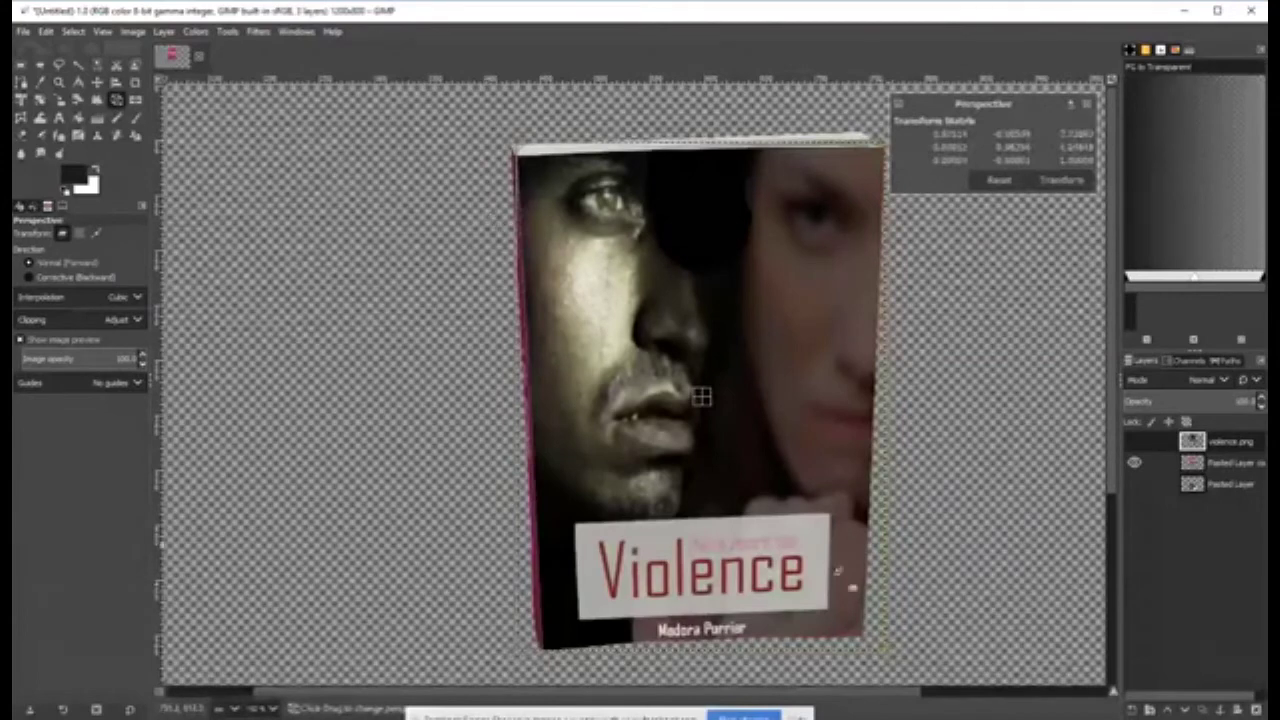
click(1062, 180)
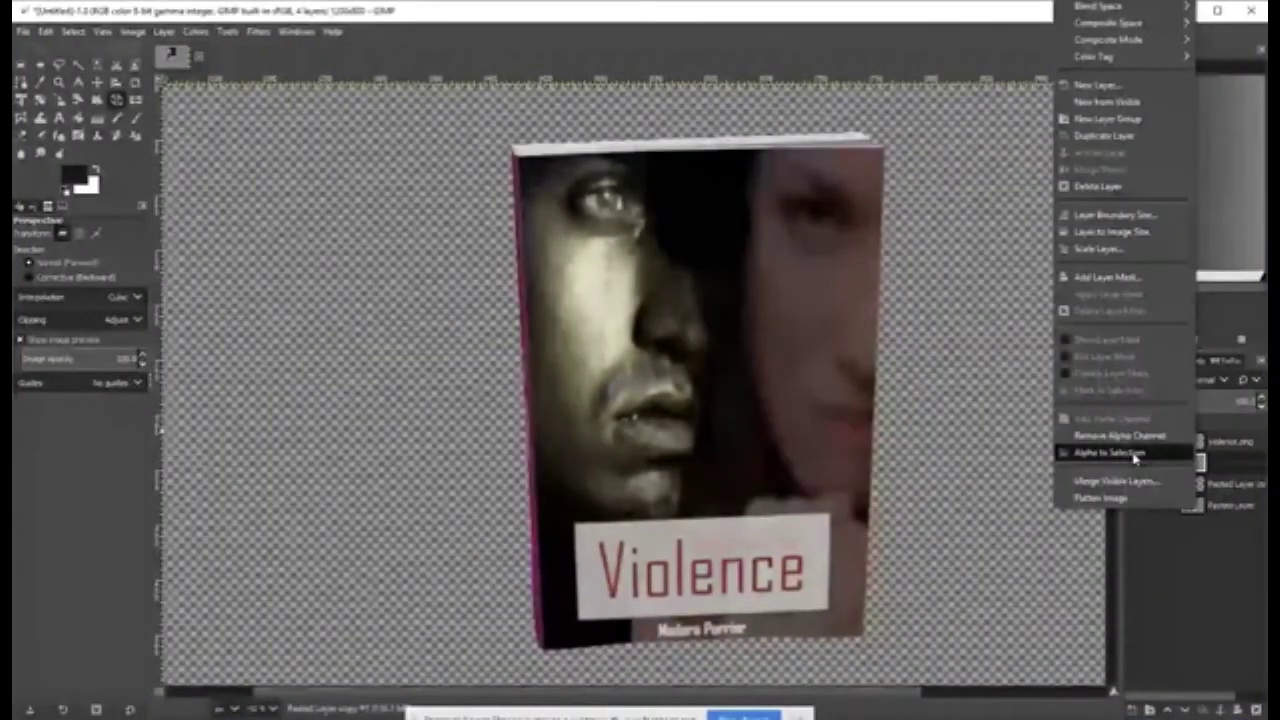
Fill the opaque area of the duplicated book layer with the dark foreground colour and hide that layer.
click(1110, 453)
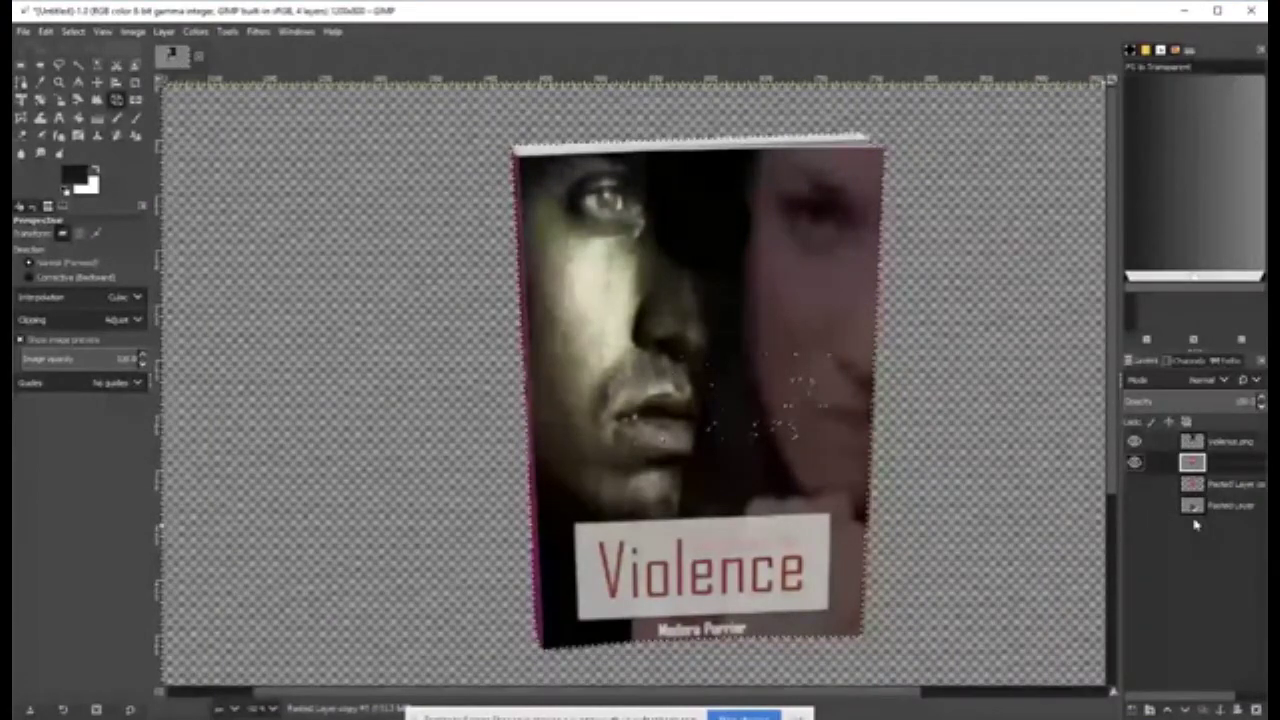
key(ctrl+comma)
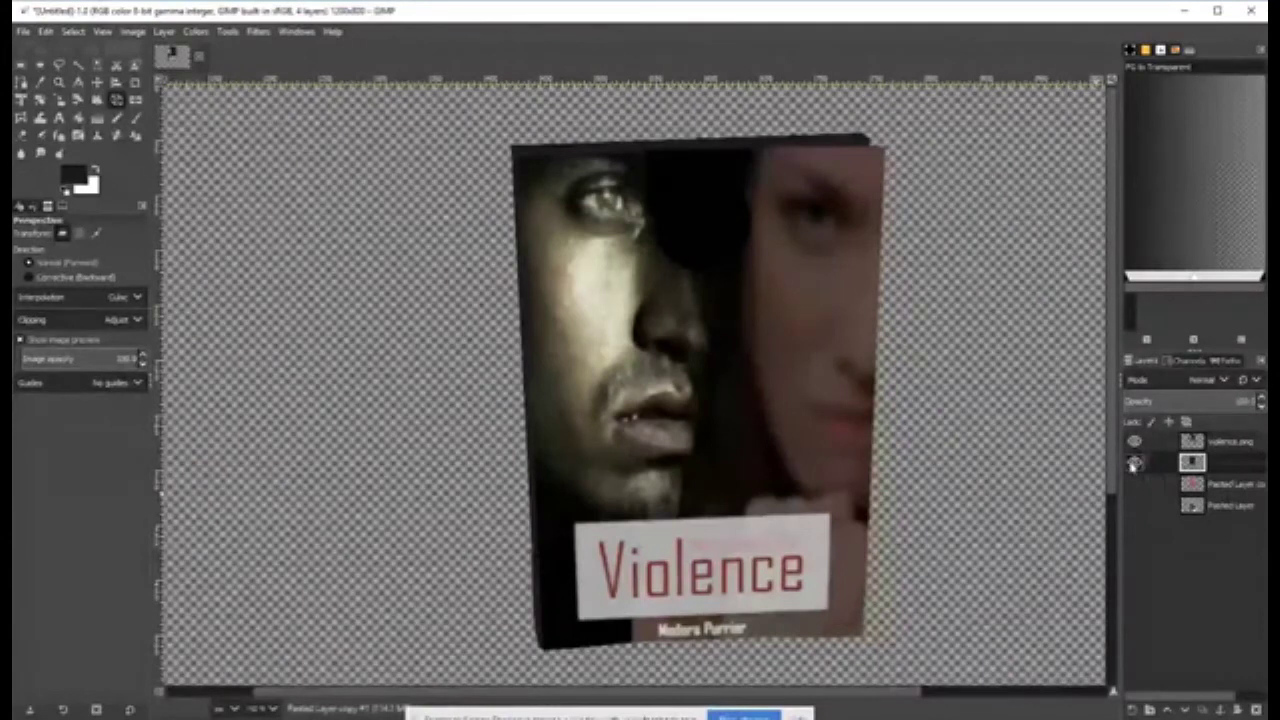
click(1134, 466)
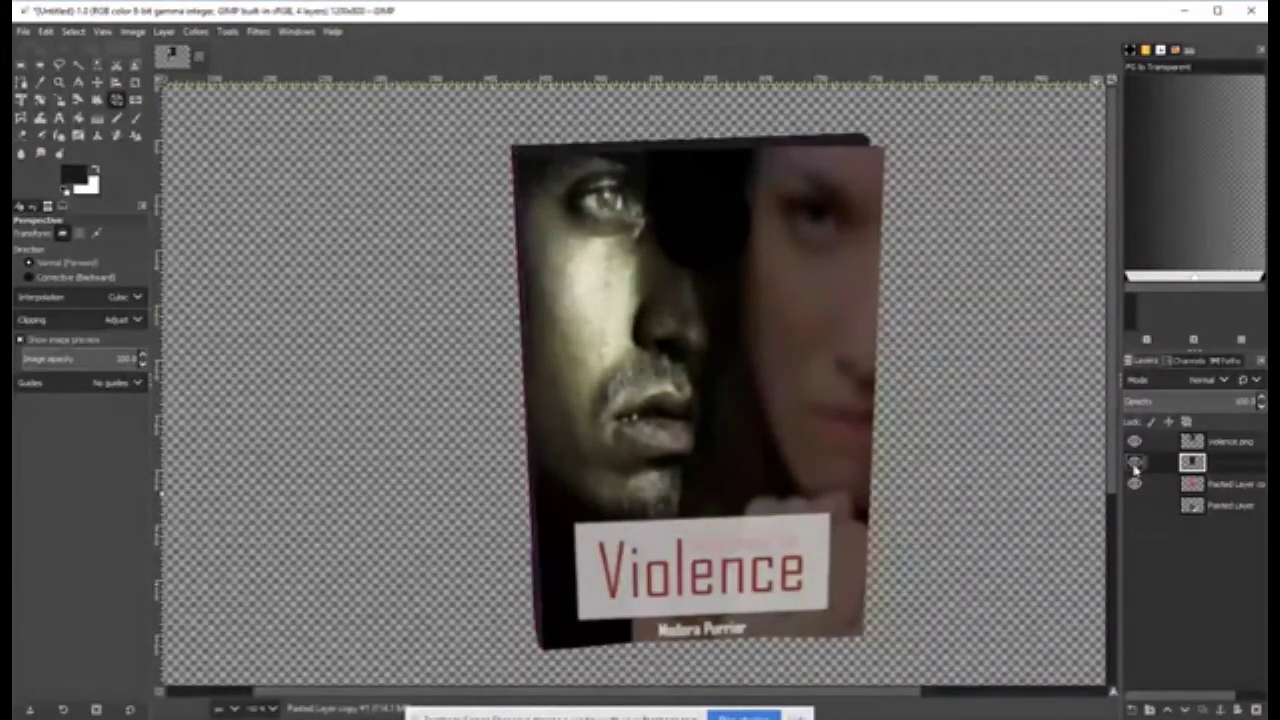
click(1138, 465)
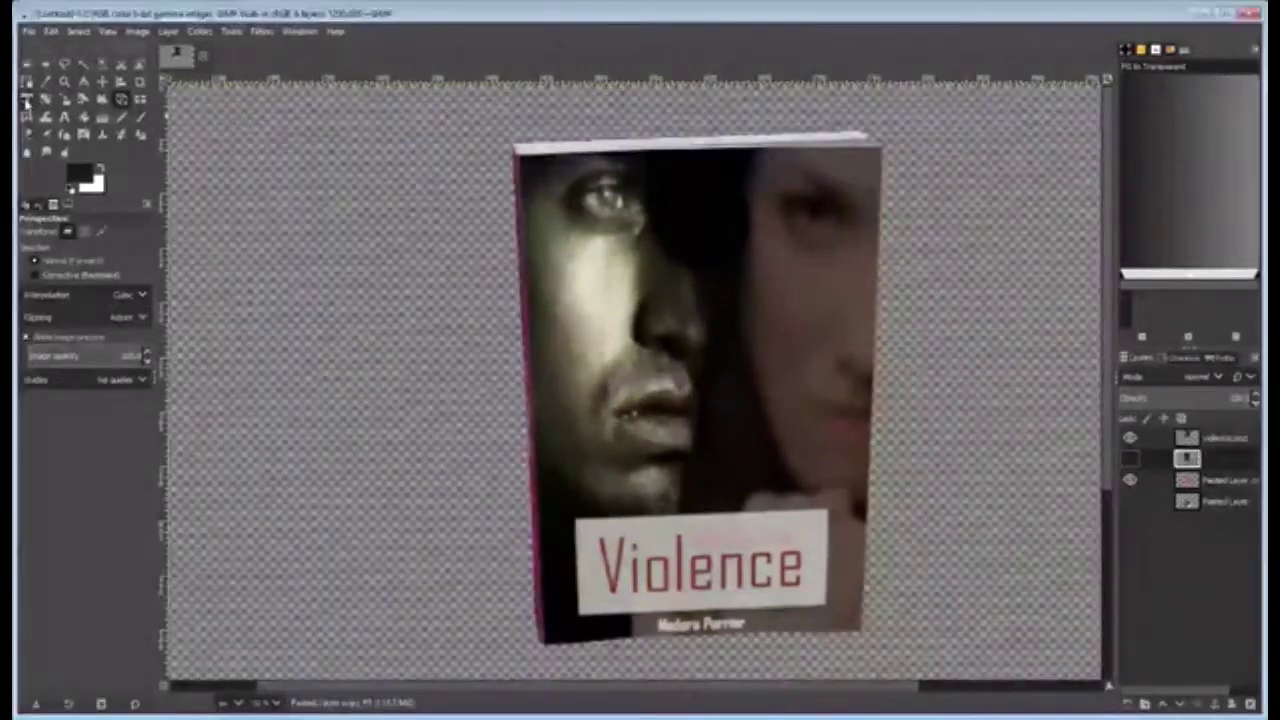
Start a path at the upper spine corner of the white pages and undo the straight segment tried across the cover's top edge.
click(21, 84)
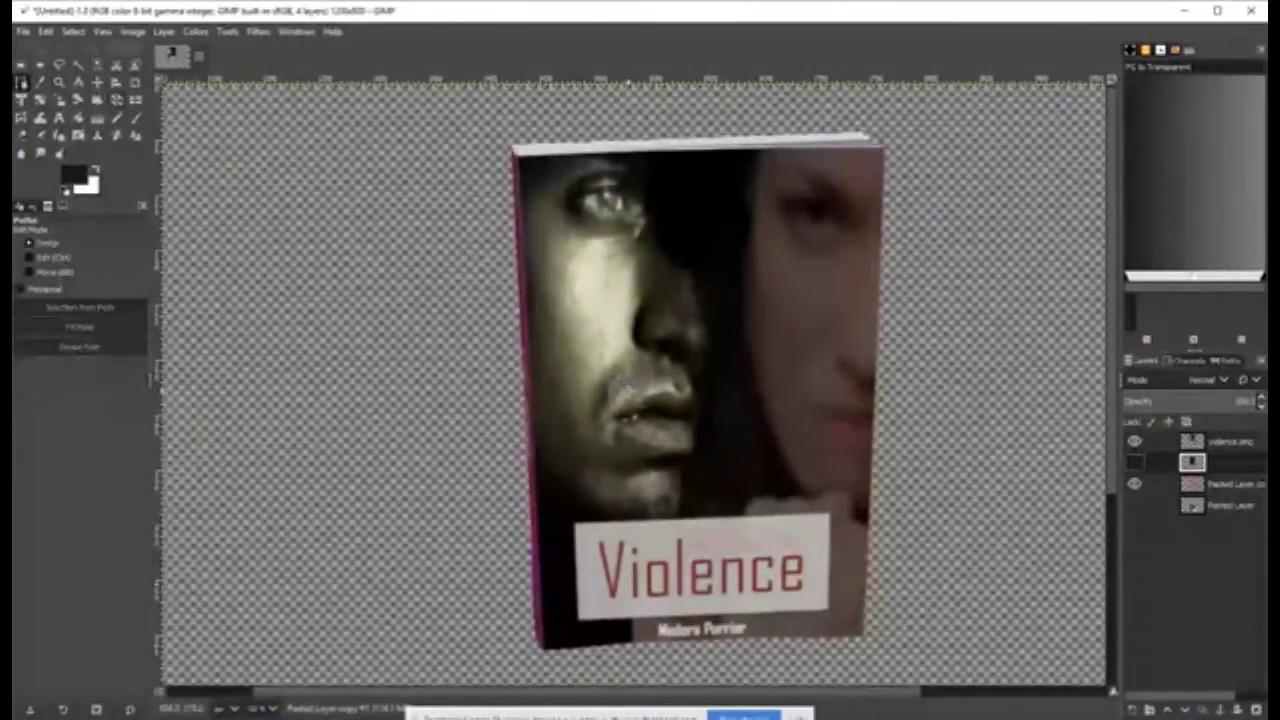
scroll(620, 150, up, 2)
scroll(655, 275, up, 2)
click(475, 332)
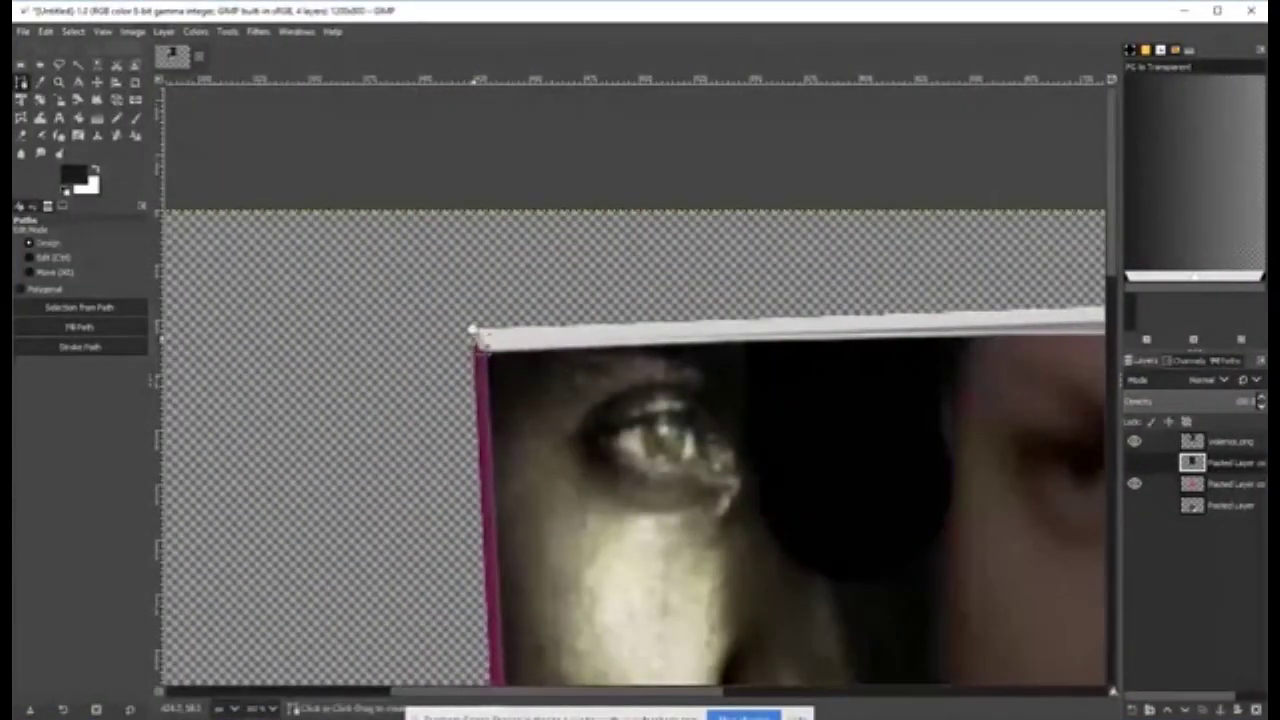
drag(1025, 343, 692, 402)
click(881, 398)
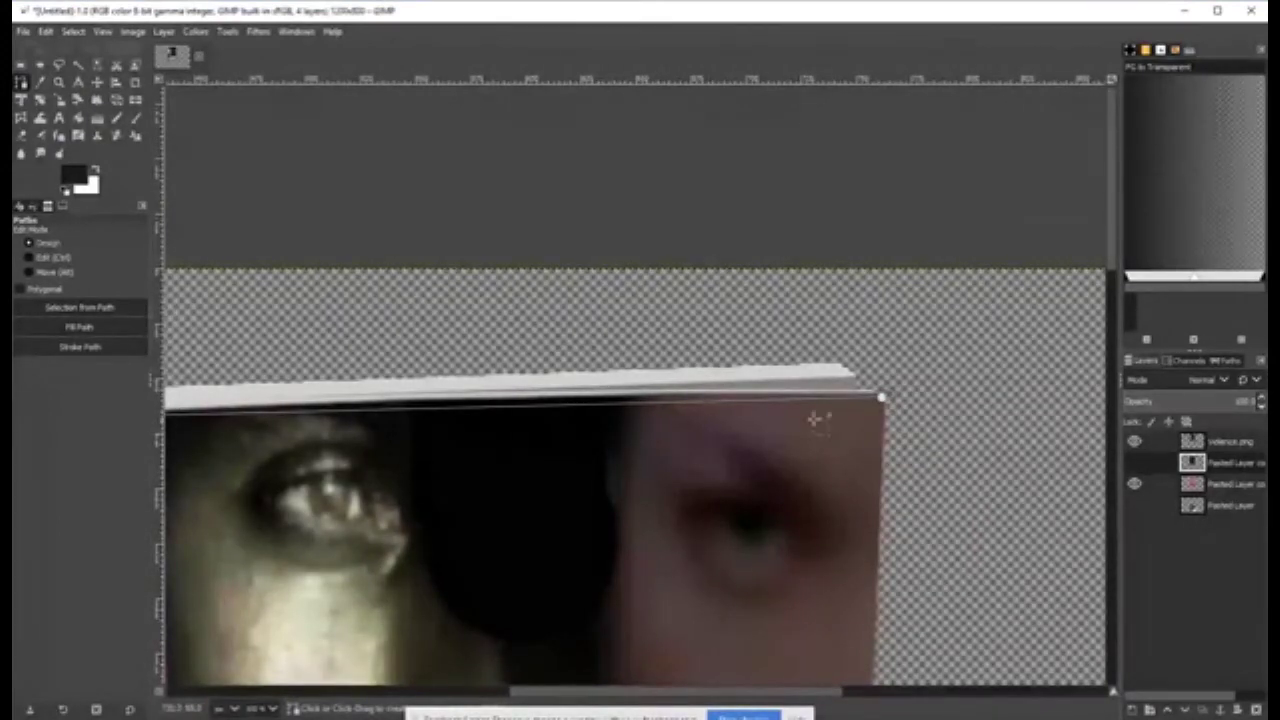
key(ctrl+z)
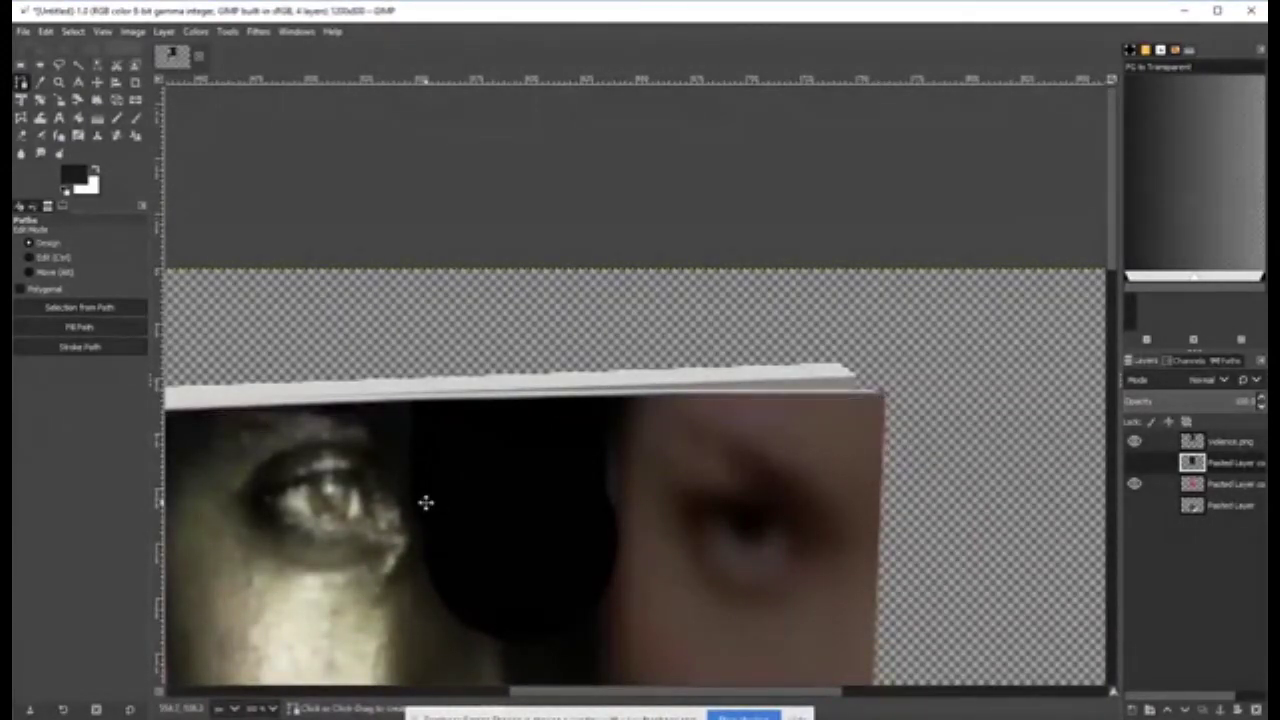
Trace the path in short segments along the cover's top edge, from the spine corner to the outer corner.
scroll(426, 502, left, 2)
scroll(410, 480, up, 1)
click(440, 455)
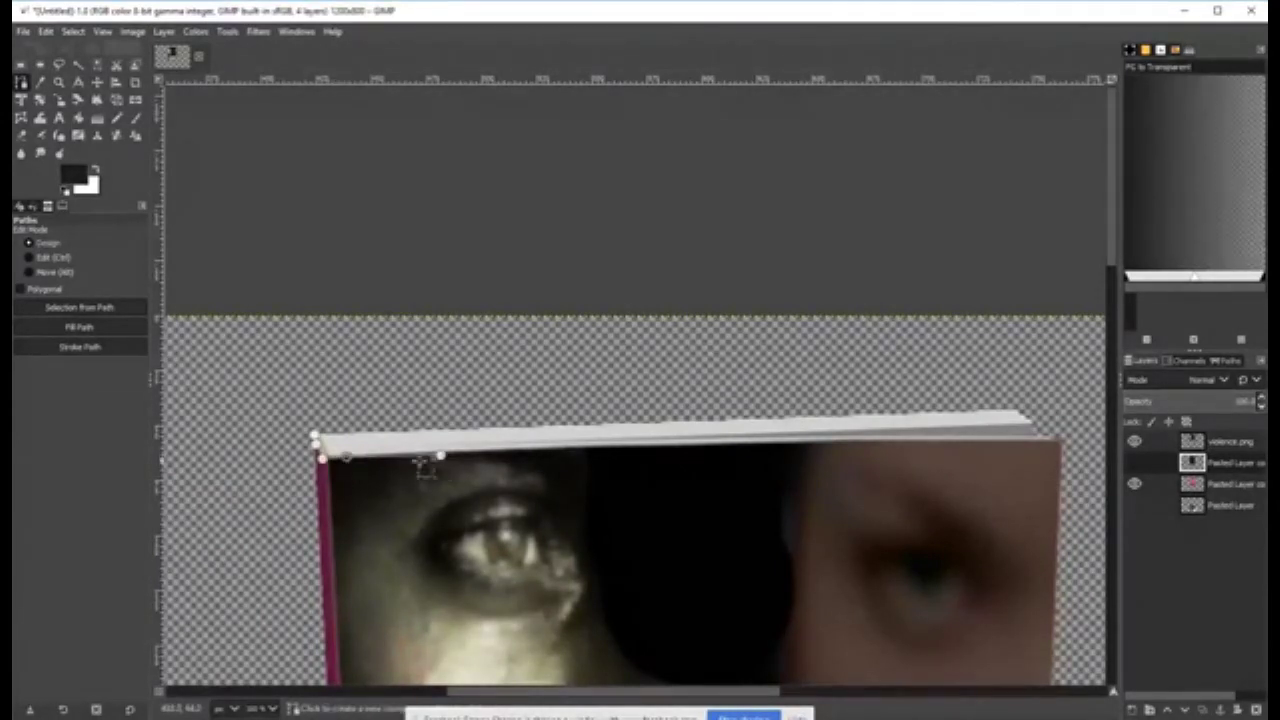
click(582, 449)
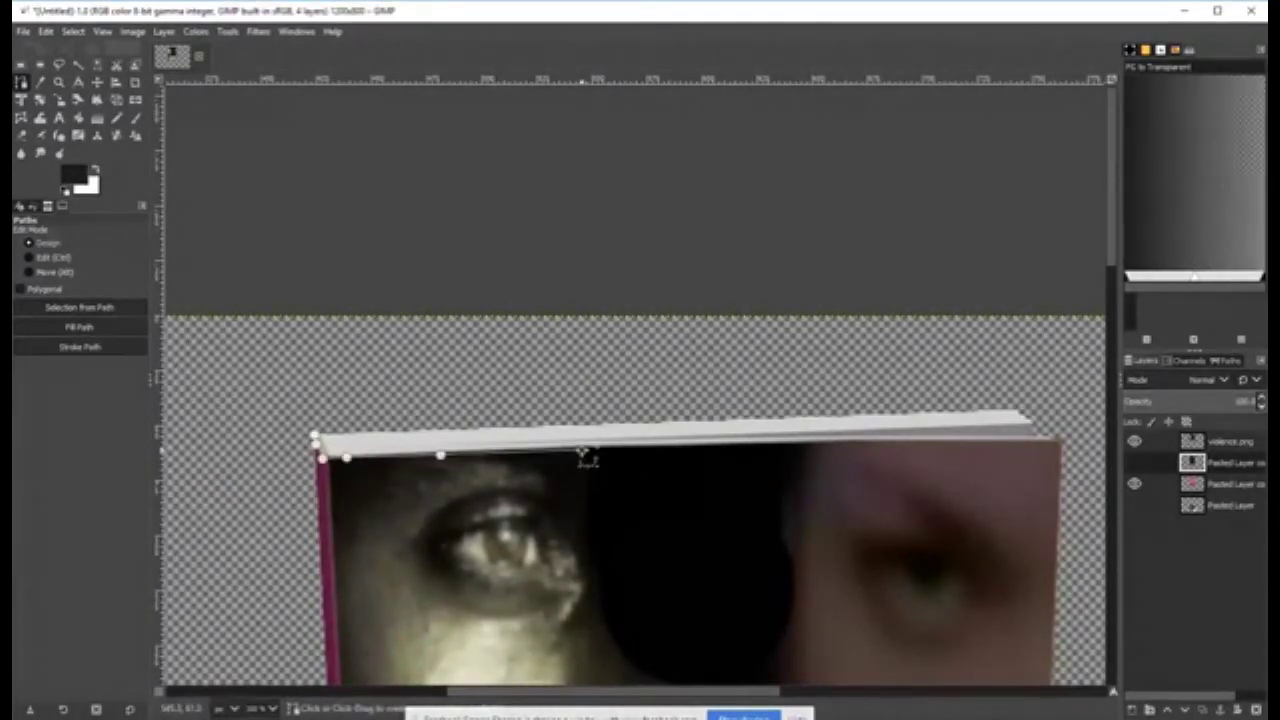
click(711, 447)
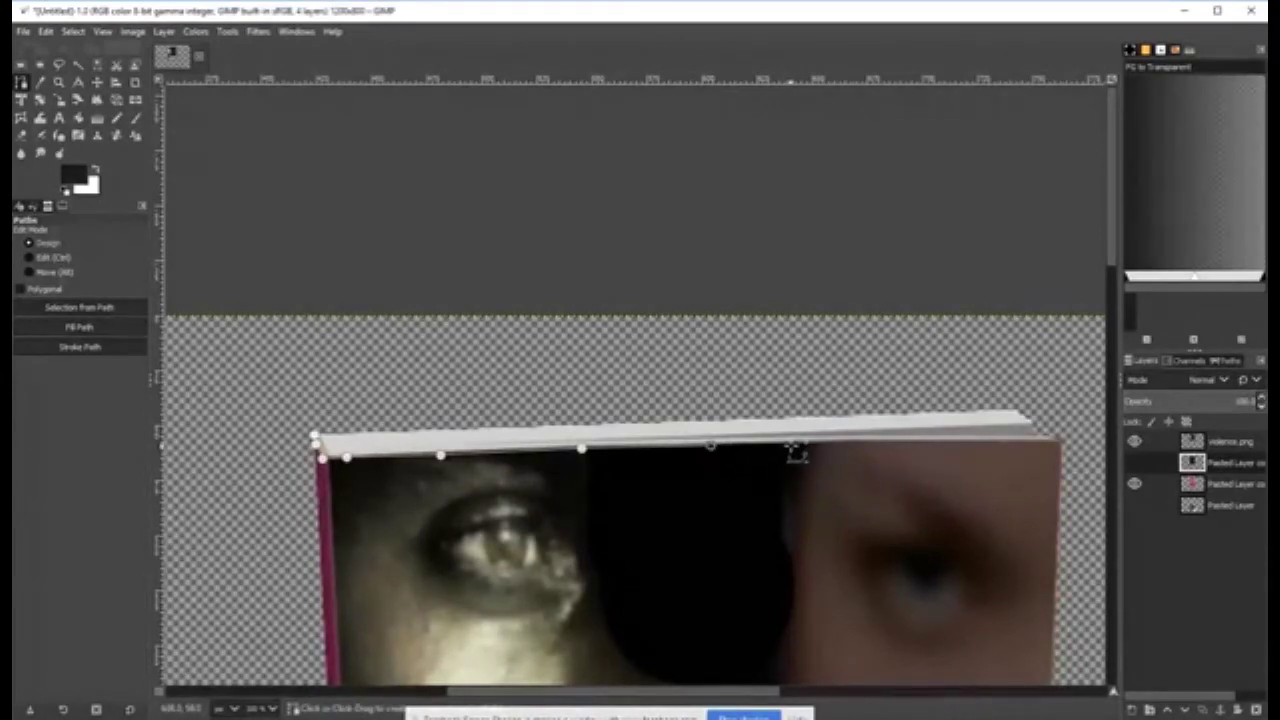
click(944, 444)
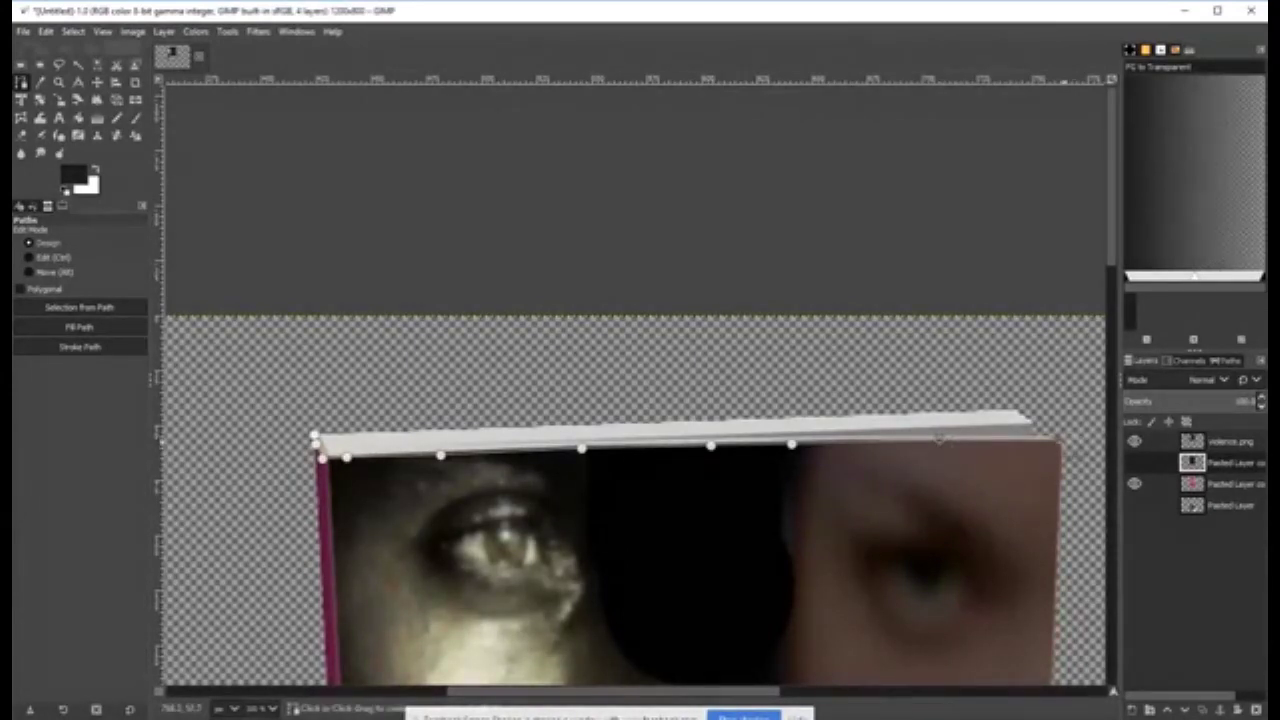
Close the path around the white page edges, convert it to a selection, and clear that area from the reshown dark layer.
click(695, 361)
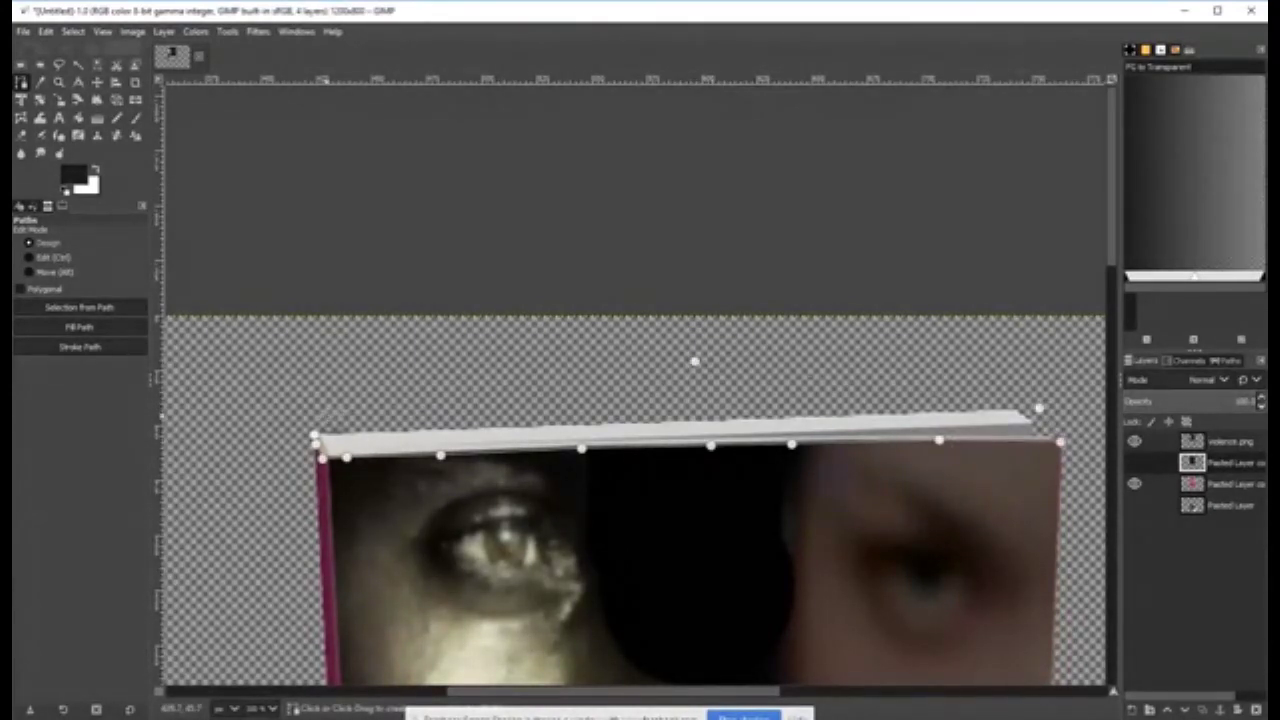
click(327, 416)
key(Return)
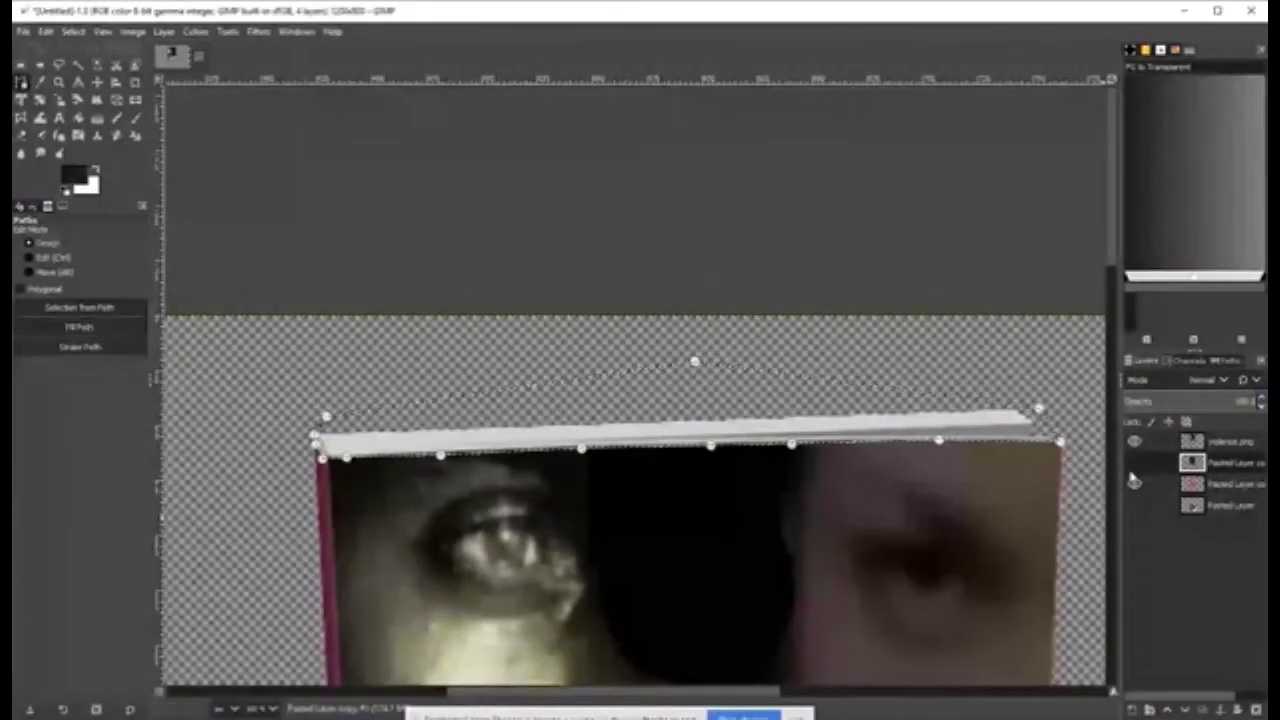
click(1134, 462)
key(shift+ctrl+j)
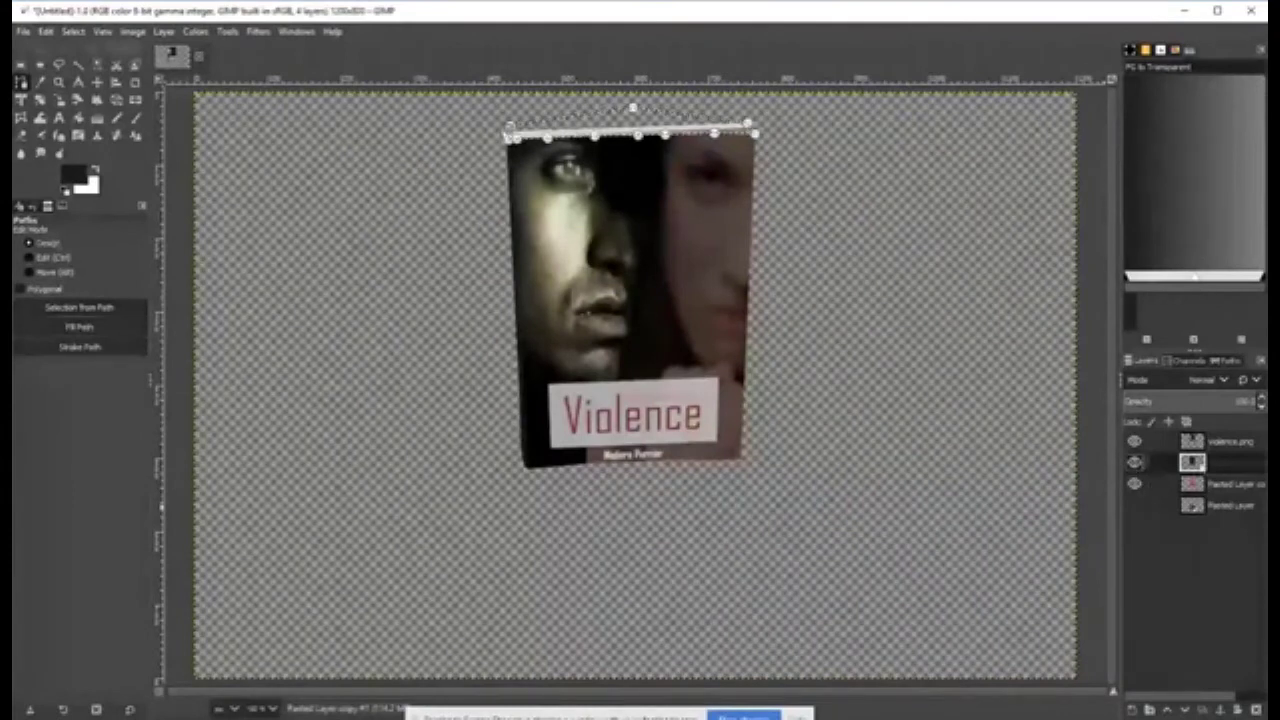
Show the book stack layer and merge all visible layers into one.
click(1135, 505)
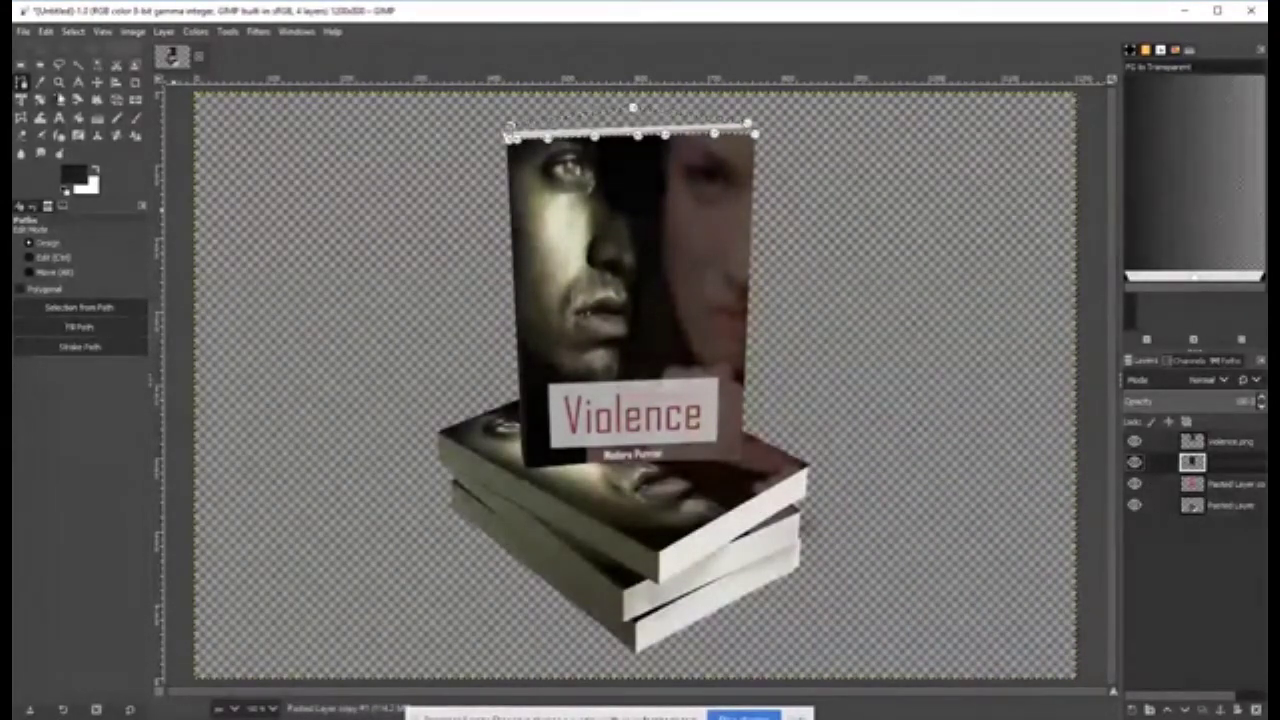
click(97, 81)
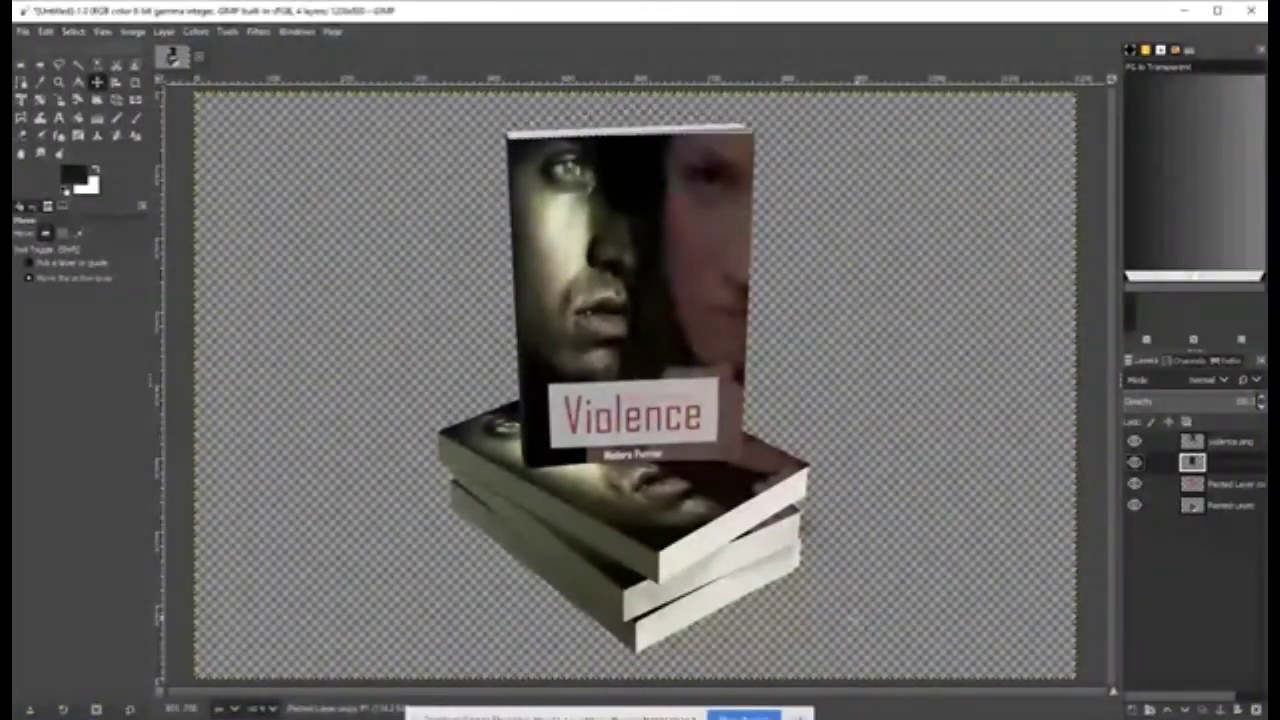
click(1193, 442)
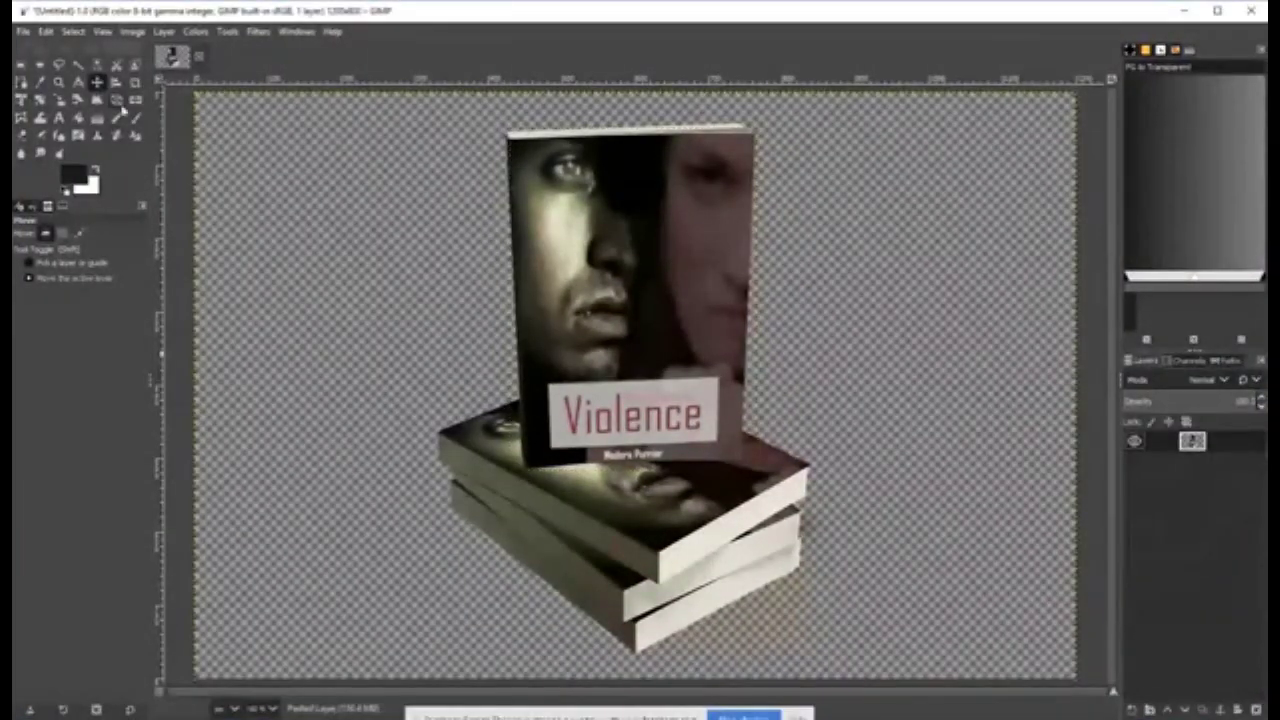
Crop the image closely around the book mockup to about 576 × 761 px.
key(shift+c)
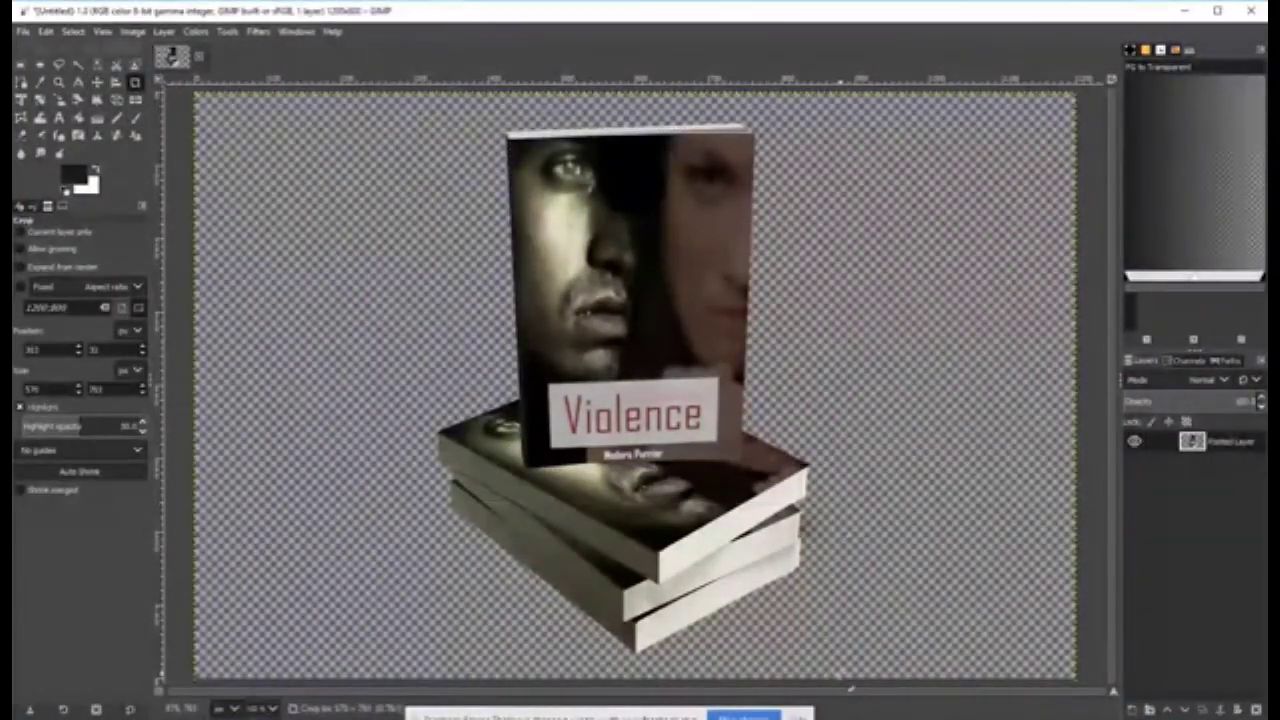
drag(416, 115, 842, 674)
key(Return)
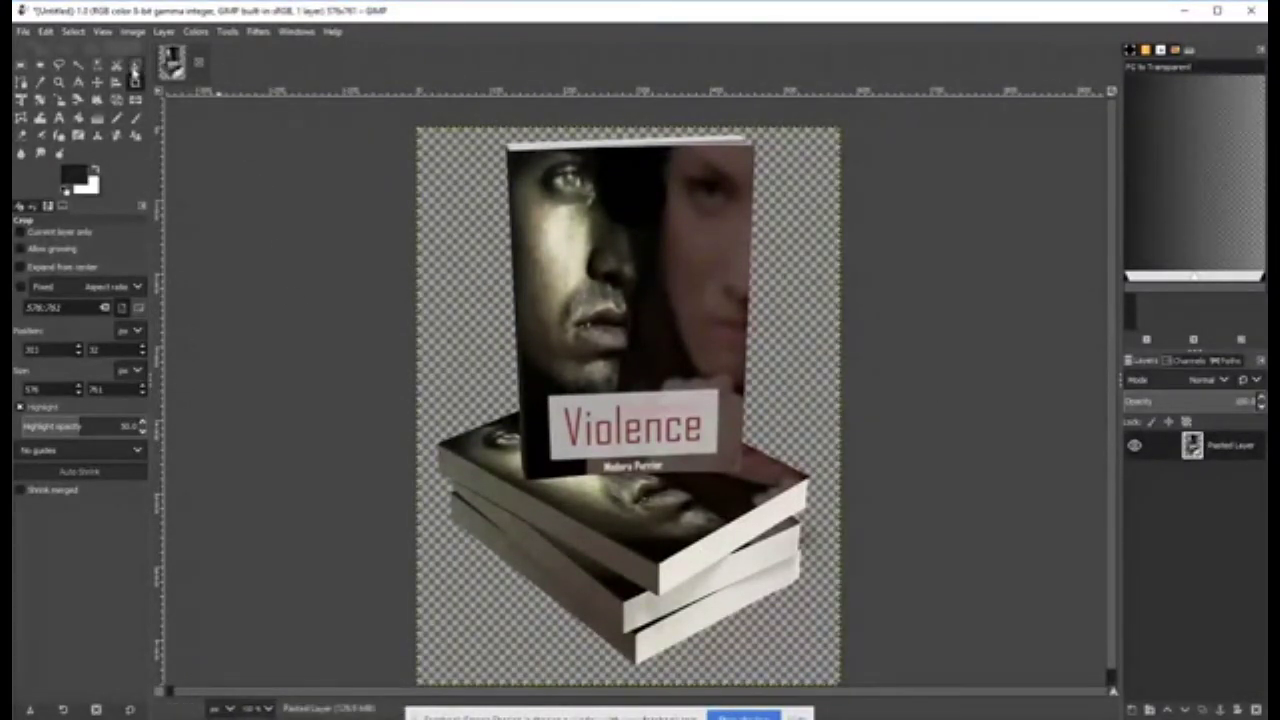